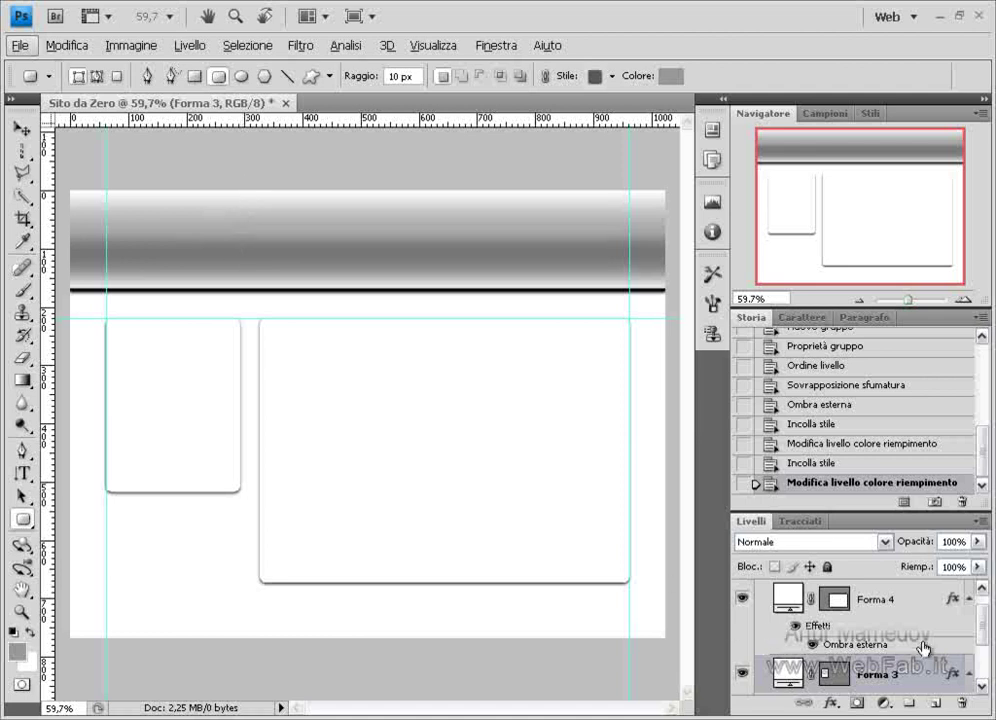
# - Hide the conteiner group's content boxes, leaving only the gradient header bar visible
pyautogui.scroll(2, 983, 630)
pyautogui.click(742, 591)
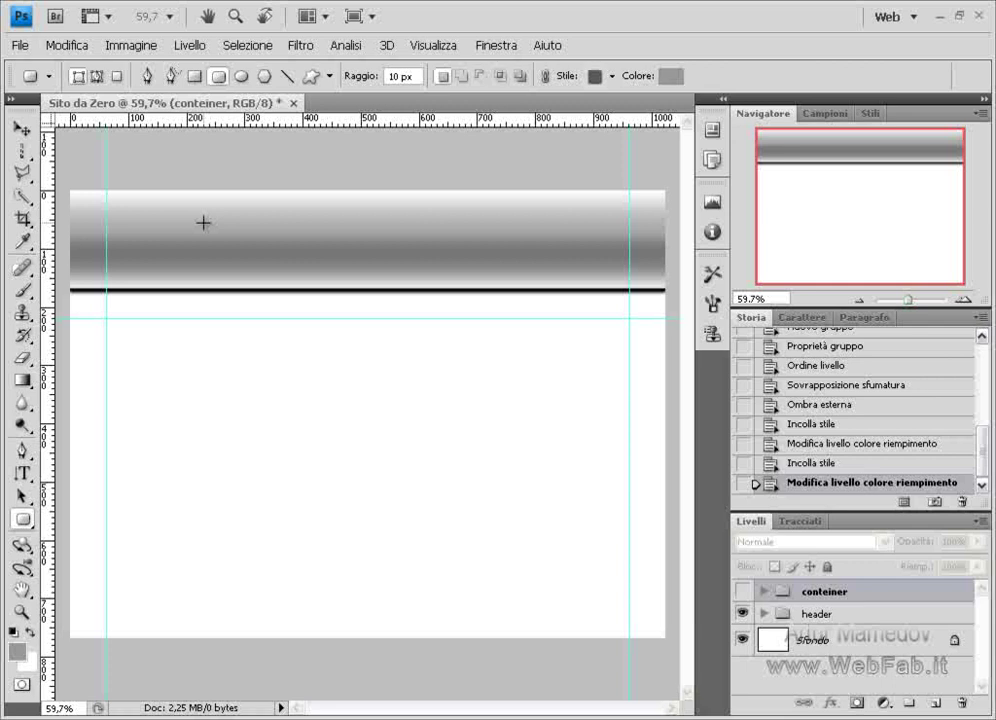
# - Choose the Single Column Marquee selection tool
pyautogui.click(22, 152)
pyautogui.click(25, 156)
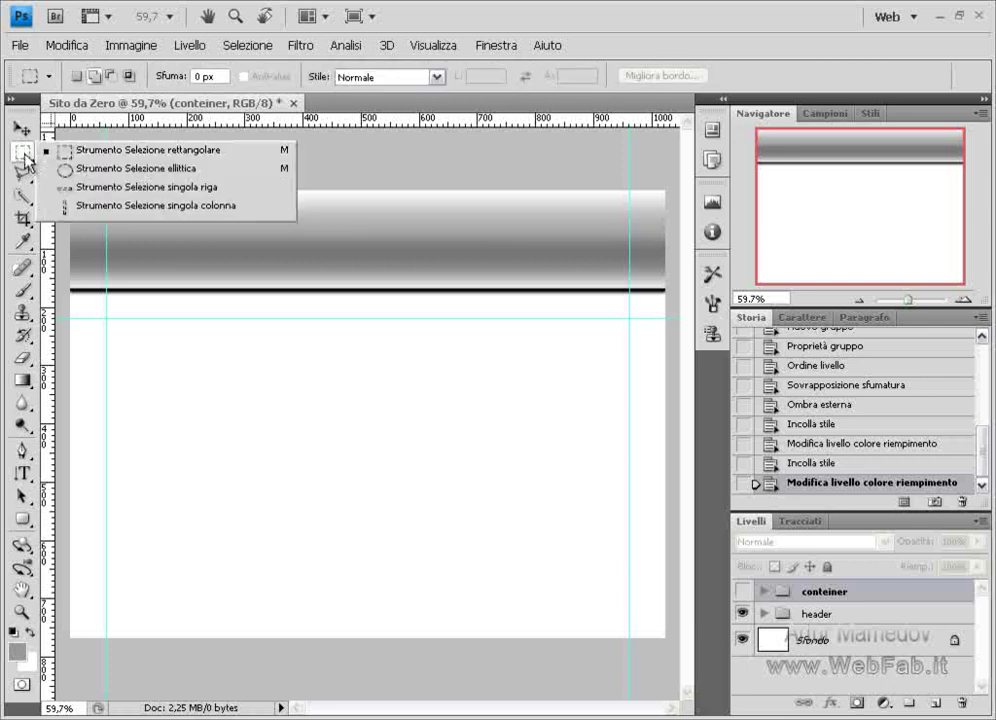
pyautogui.click(99, 208)
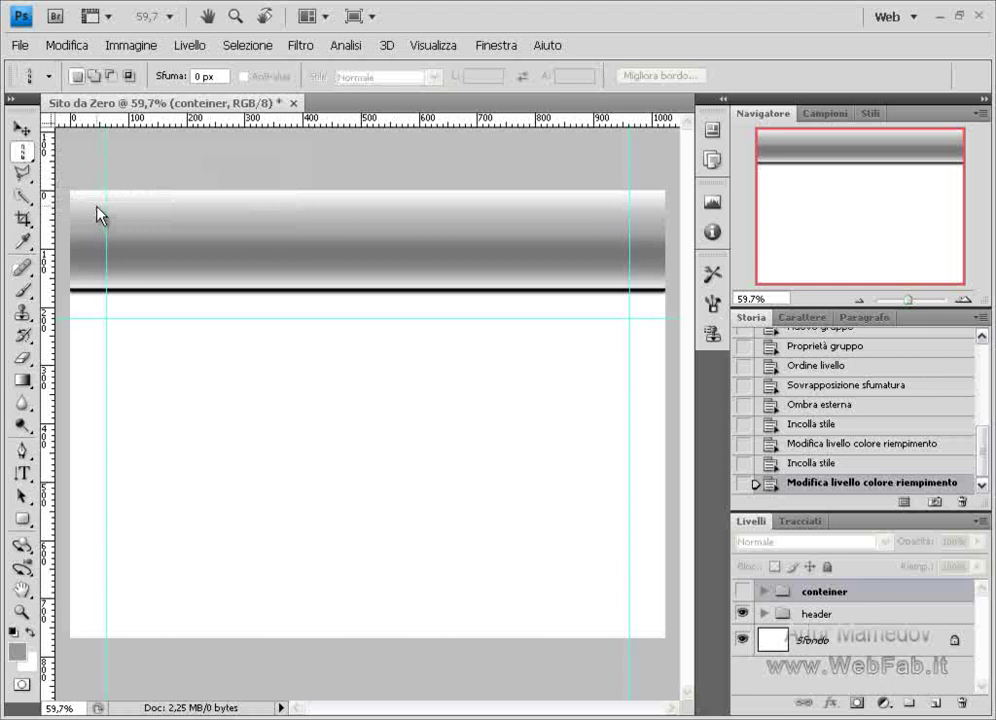
# - Merge the header group's Forma 1 and Forma 2 shapes with Unisci livelli
pyautogui.click(765, 613)
pyautogui.click(874, 626)
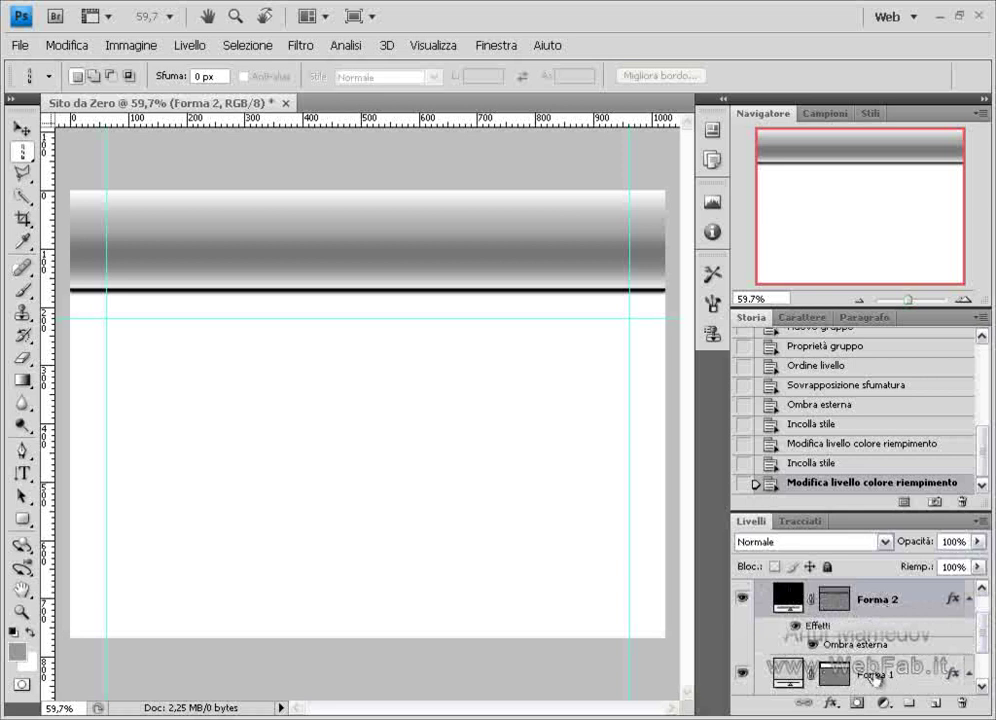
pyautogui.keyDown('shift'); pyautogui.click(874, 674); pyautogui.keyUp('shift')
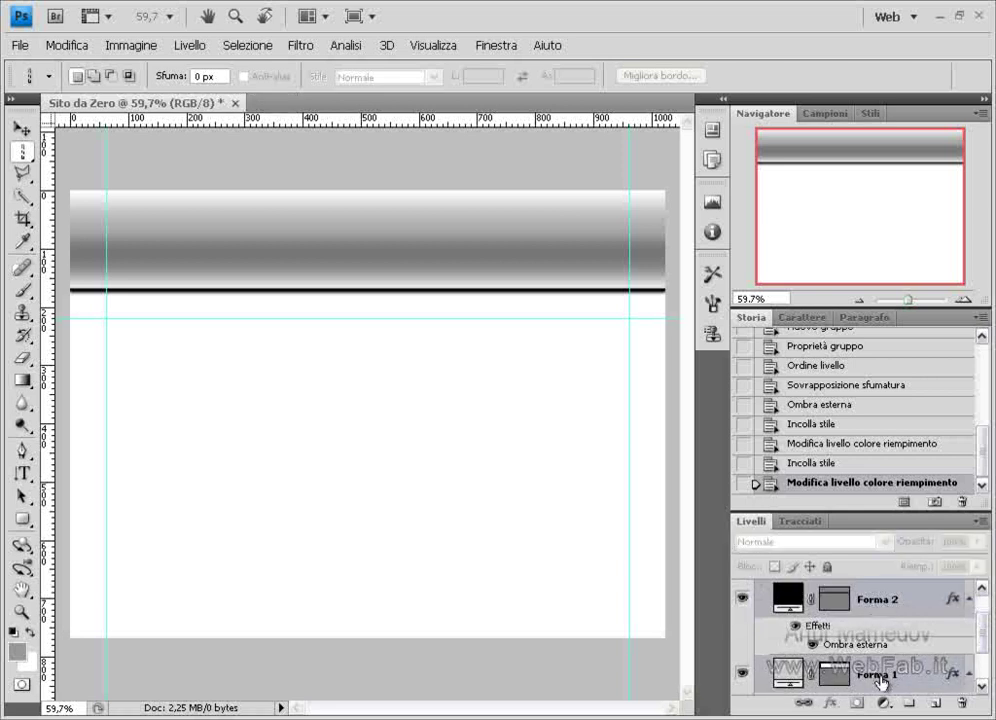
pyautogui.keyDown('ctrl'); pyautogui.click(860, 668); pyautogui.keyUp('ctrl')
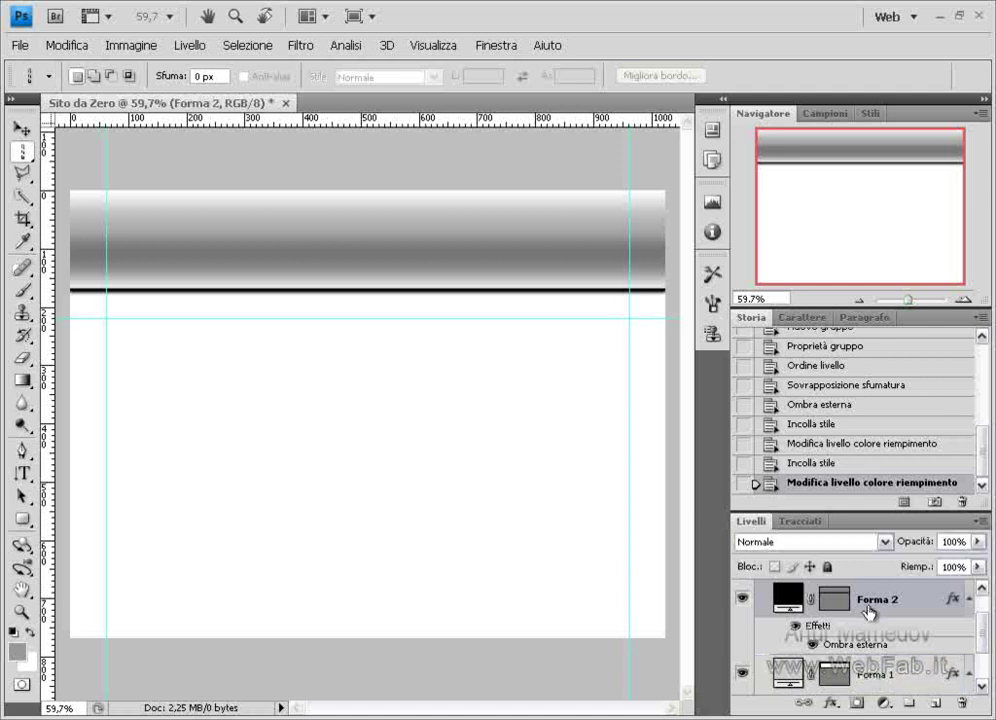
pyautogui.keyDown('shift'); pyautogui.click(850, 670); pyautogui.keyUp('shift')
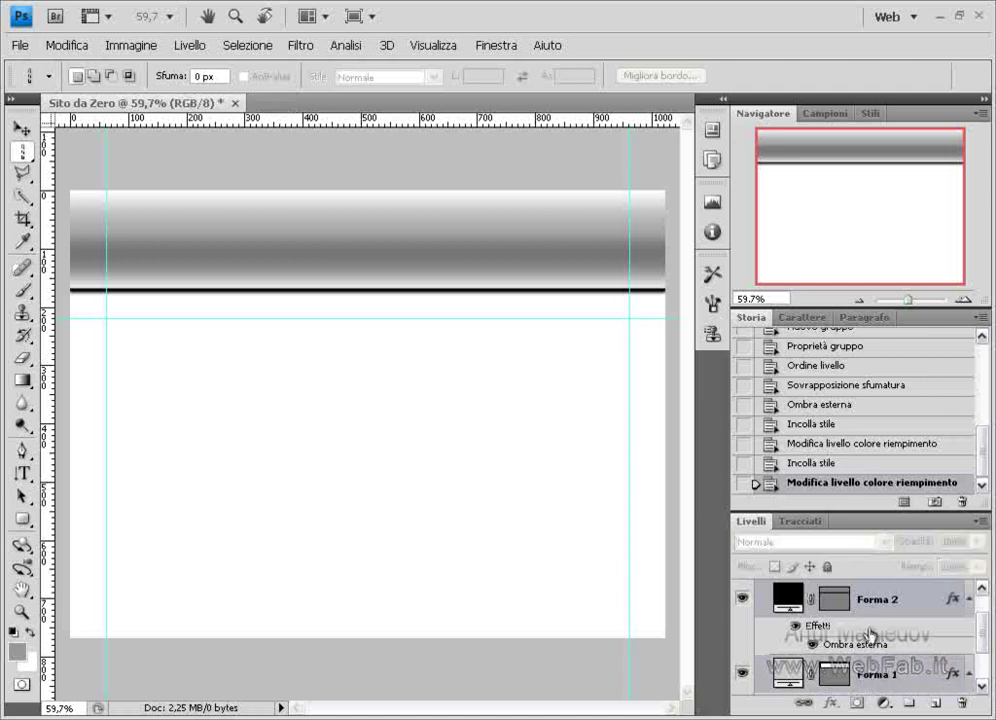
pyautogui.rightClick(884, 680)
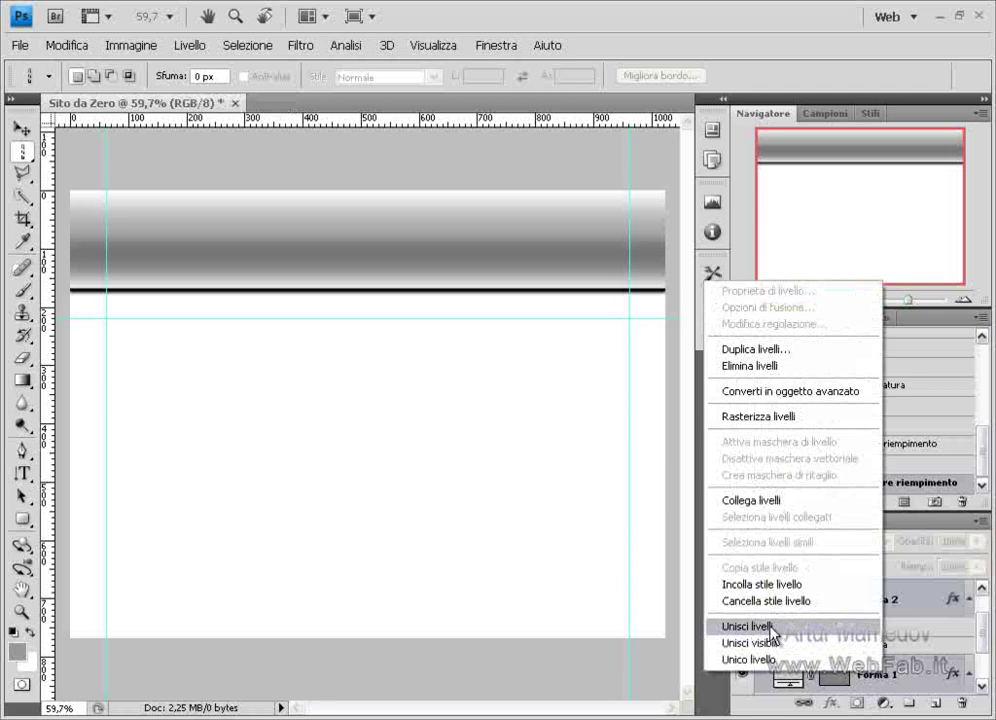
pyautogui.click(745, 627)
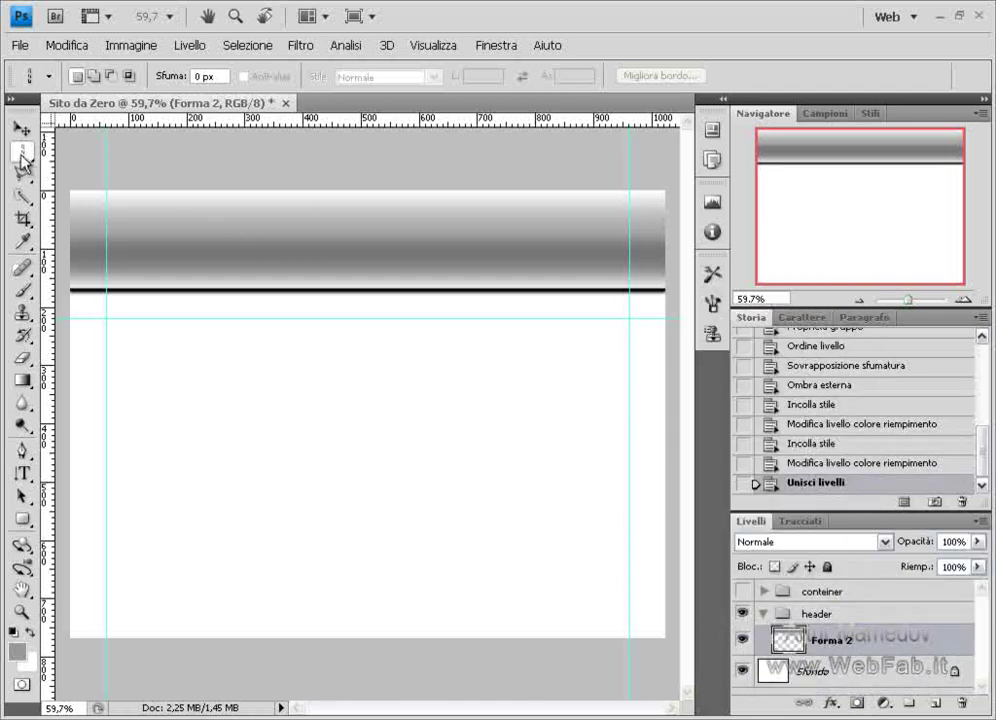
# - Copy a one-pixel column across the header and start a new clipboard-sized document
pyautogui.moveTo(21, 151); pyautogui.dragTo(102, 209)
pyautogui.click(193, 213)
pyautogui.click(396, 215)
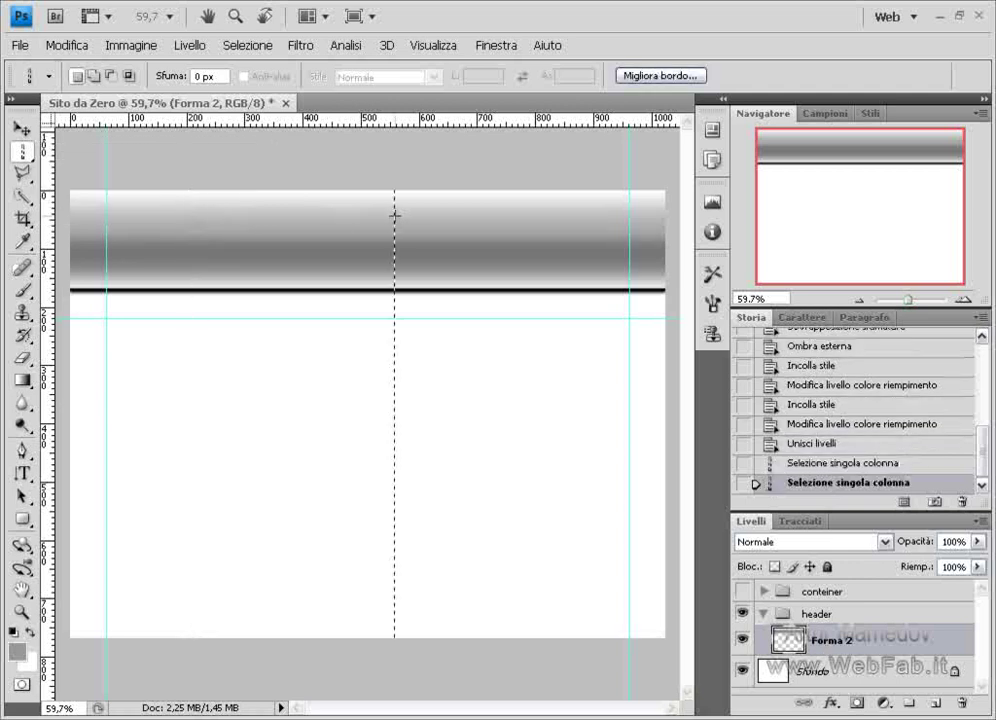
pyautogui.click(276, 224)
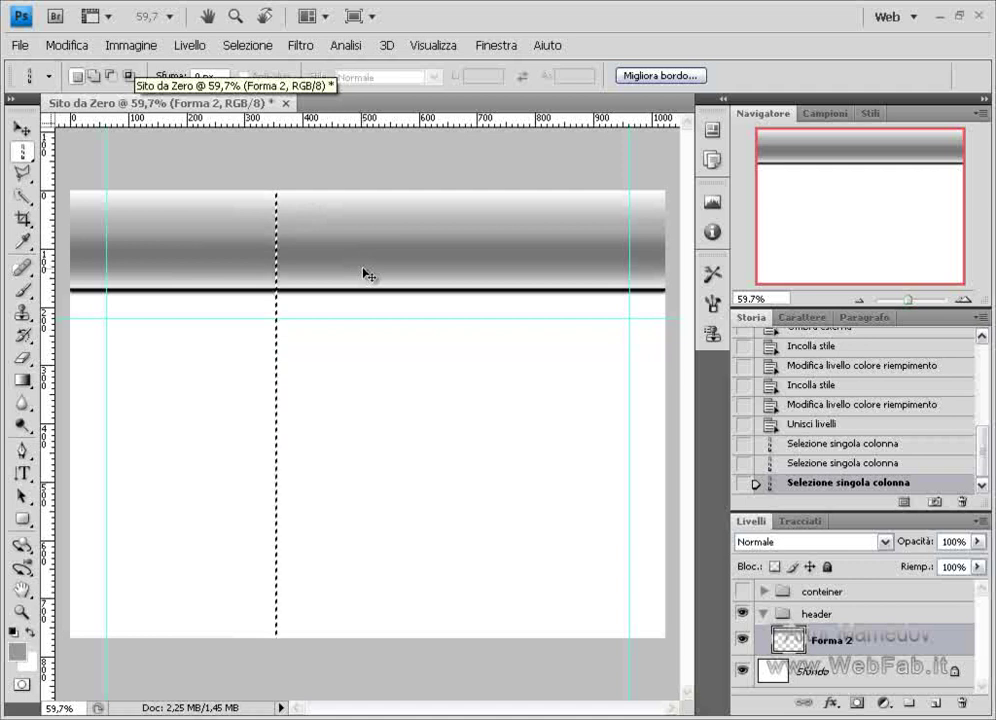
pyautogui.hotkey('ctrl', 'n')
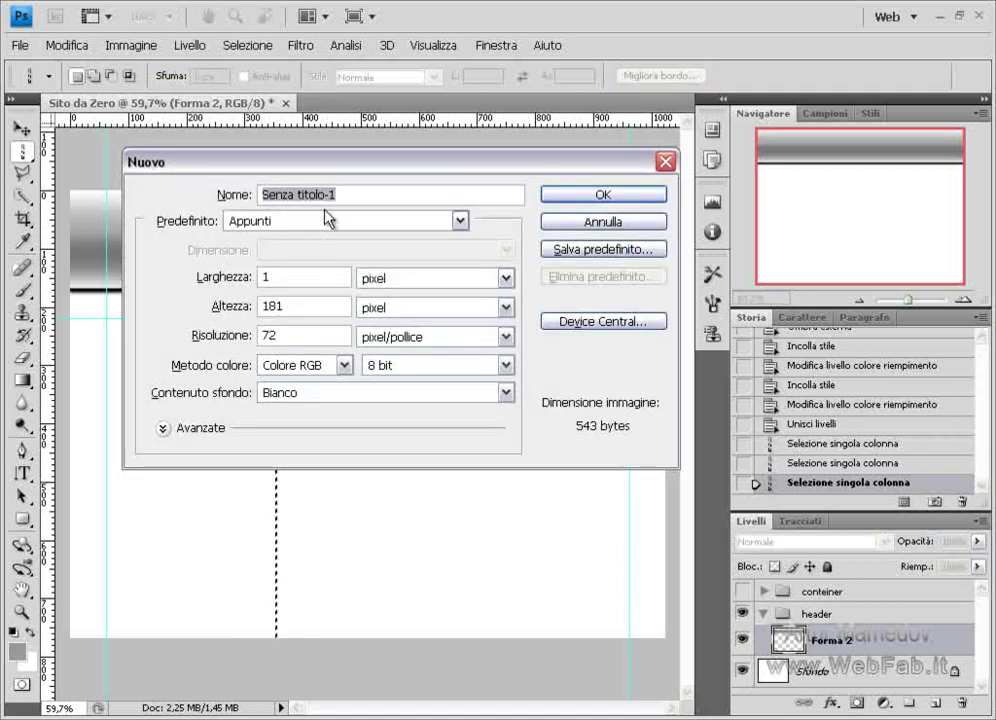
# - Create the new 1 × 181 px document, Senza titolo-1
pyautogui.moveTo(333, 167); pyautogui.dragTo(365, 167)
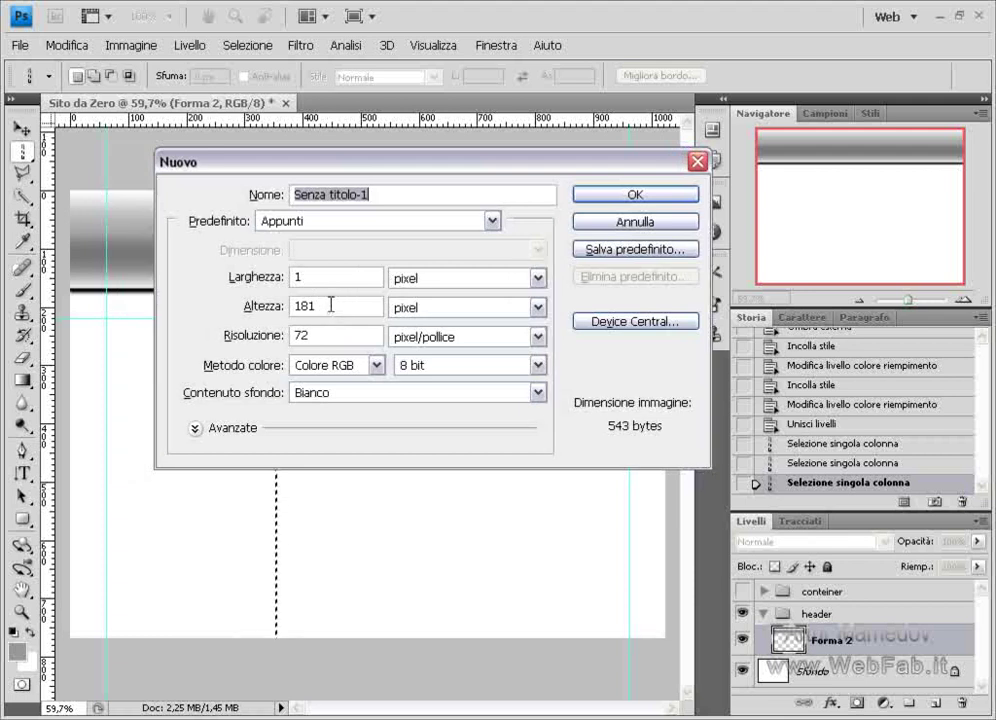
pyautogui.doubleClick(302, 277)
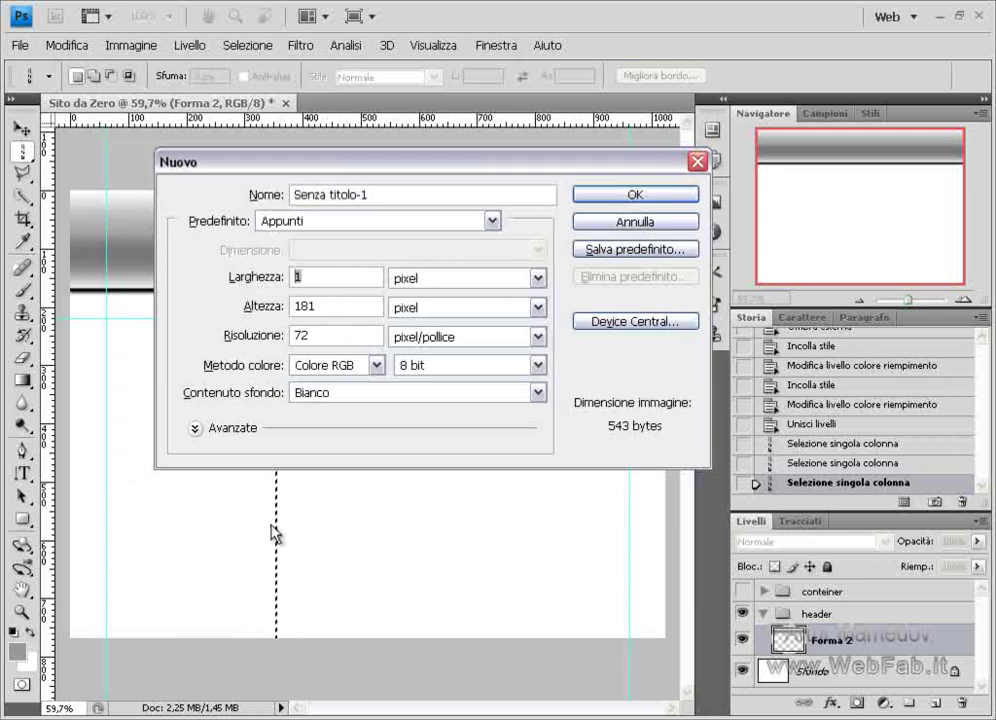
pyautogui.moveTo(345, 162); pyautogui.dragTo(553, 167)
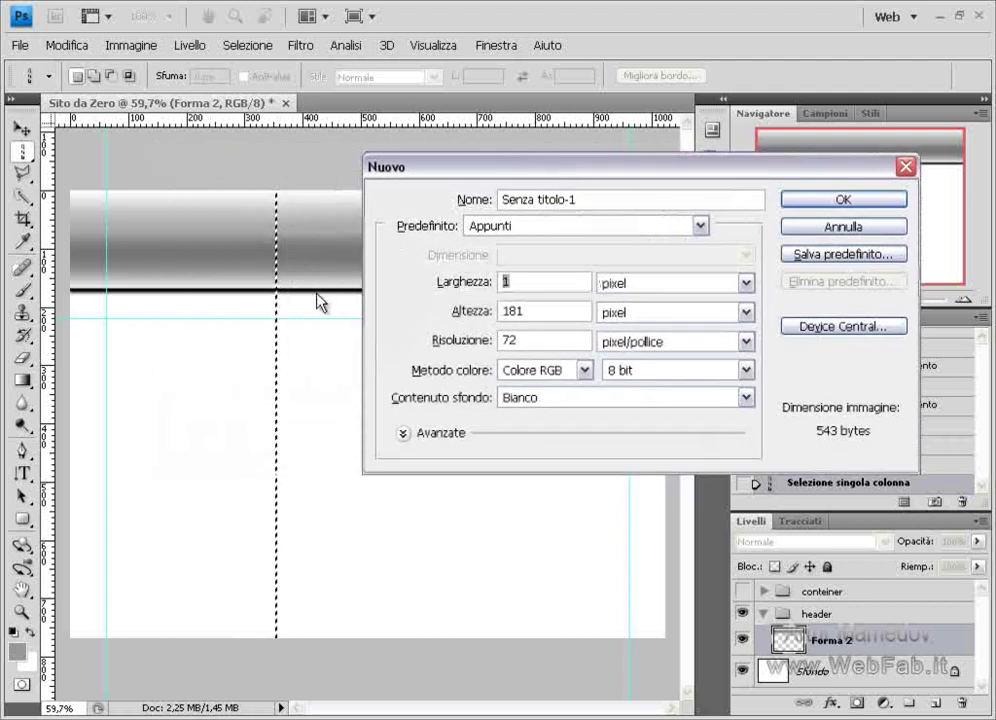
pyautogui.click(809, 205)
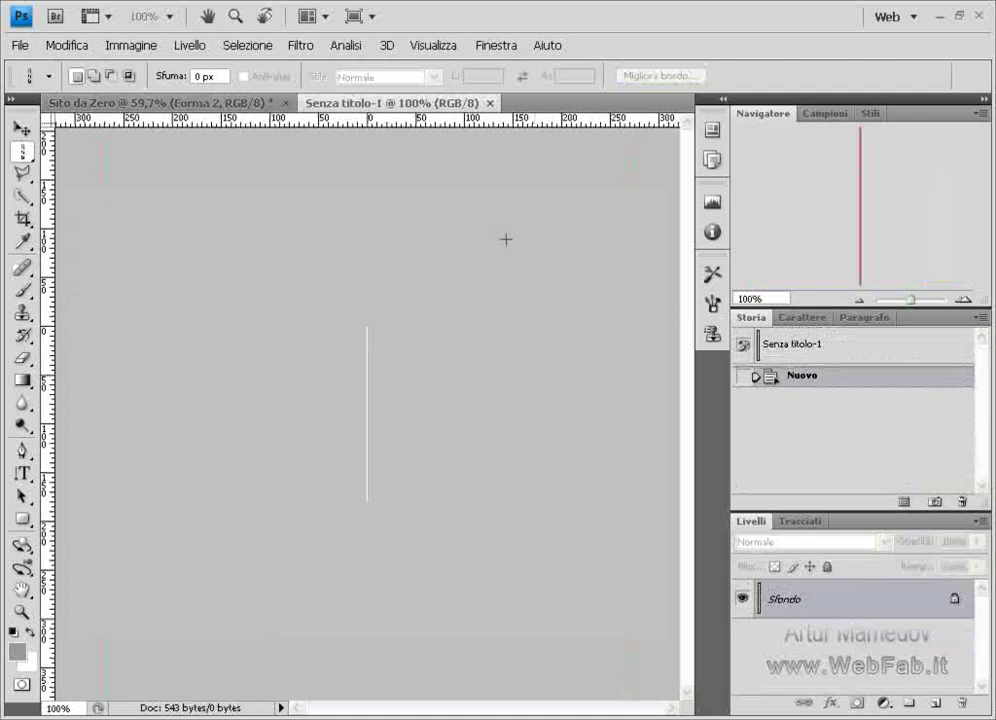
# - Unlock the background, paste the header column as Livello 1, and delete the empty Livello 0
pyautogui.doubleClick(961, 608)
pyautogui.click(682, 232)
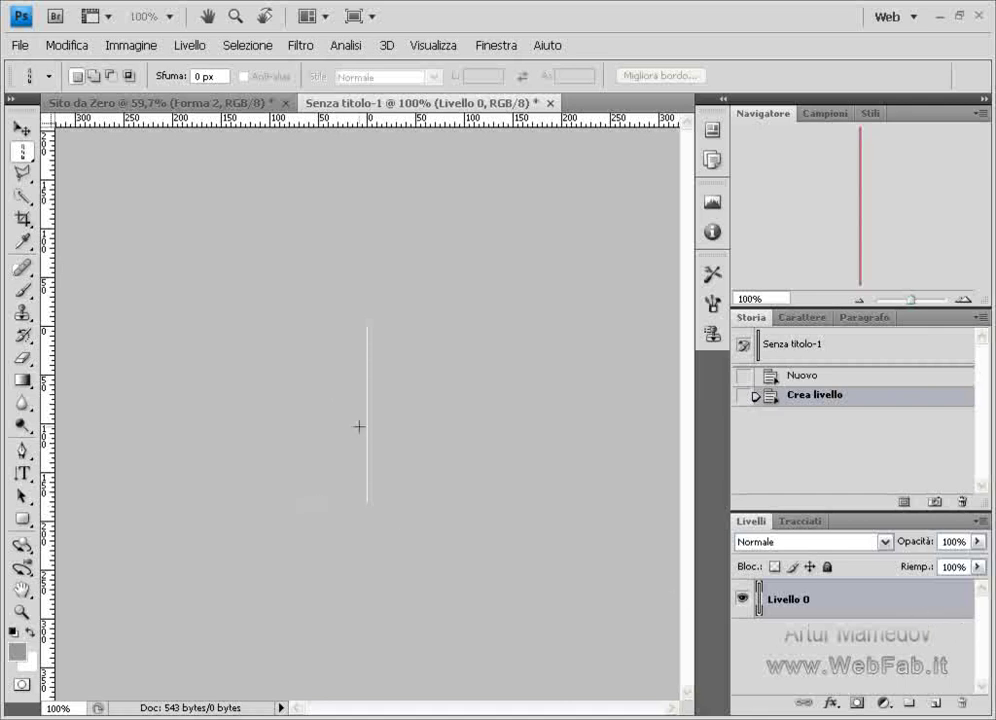
pyautogui.hotkey('ctrl', 'v')
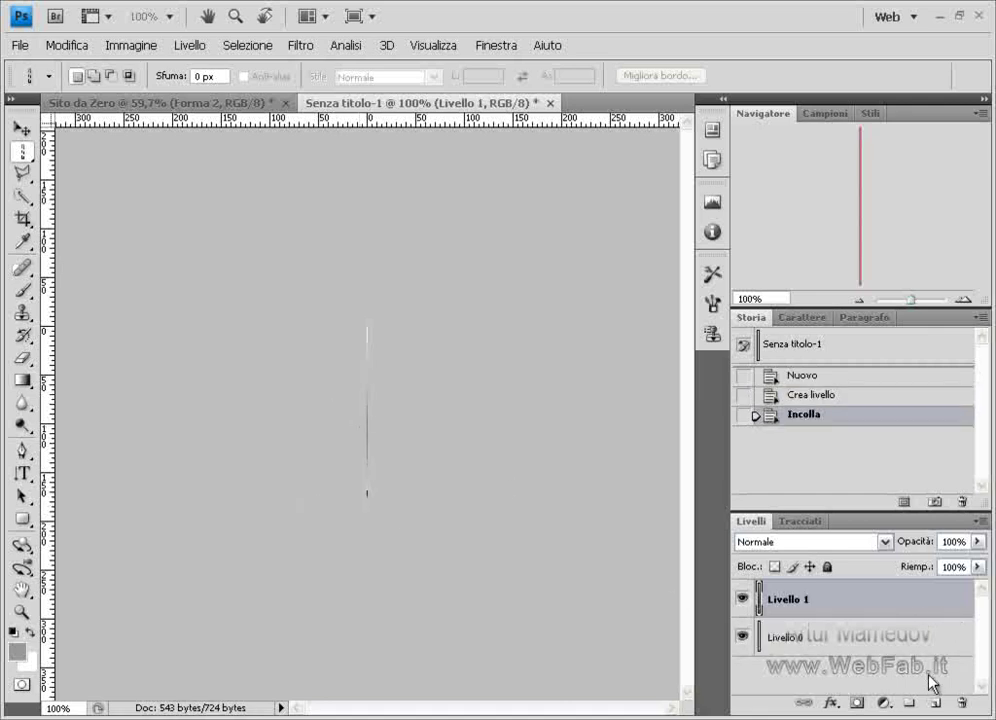
pyautogui.click(895, 648)
pyautogui.moveTo(897, 645); pyautogui.dragTo(960, 702)
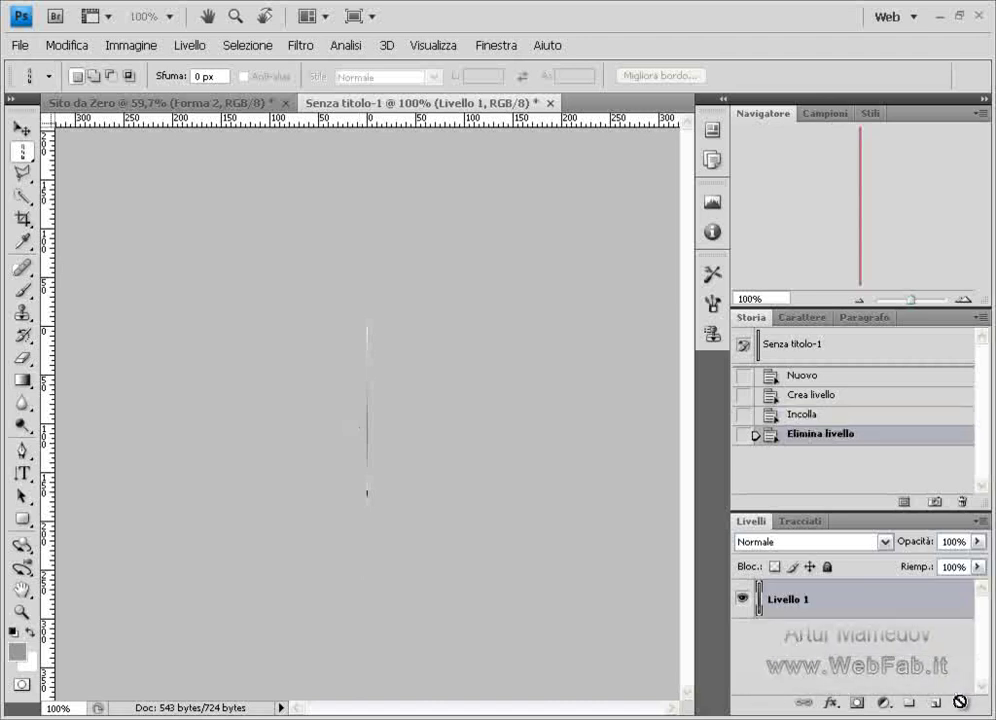
pyautogui.scroll(5, 372, 500)
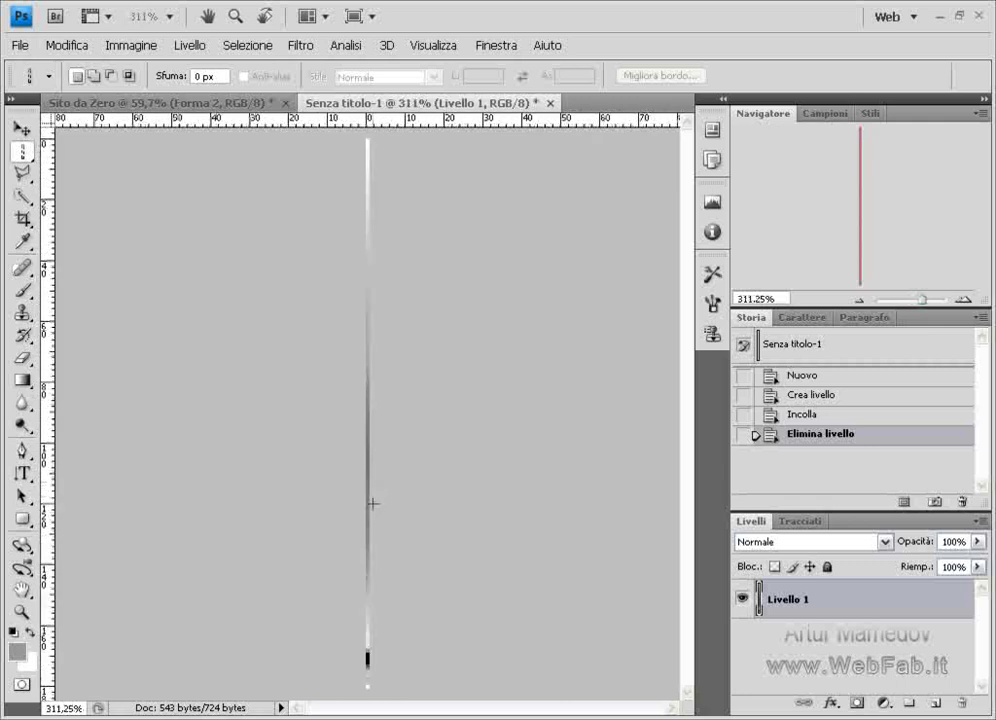
pyautogui.press('alt')
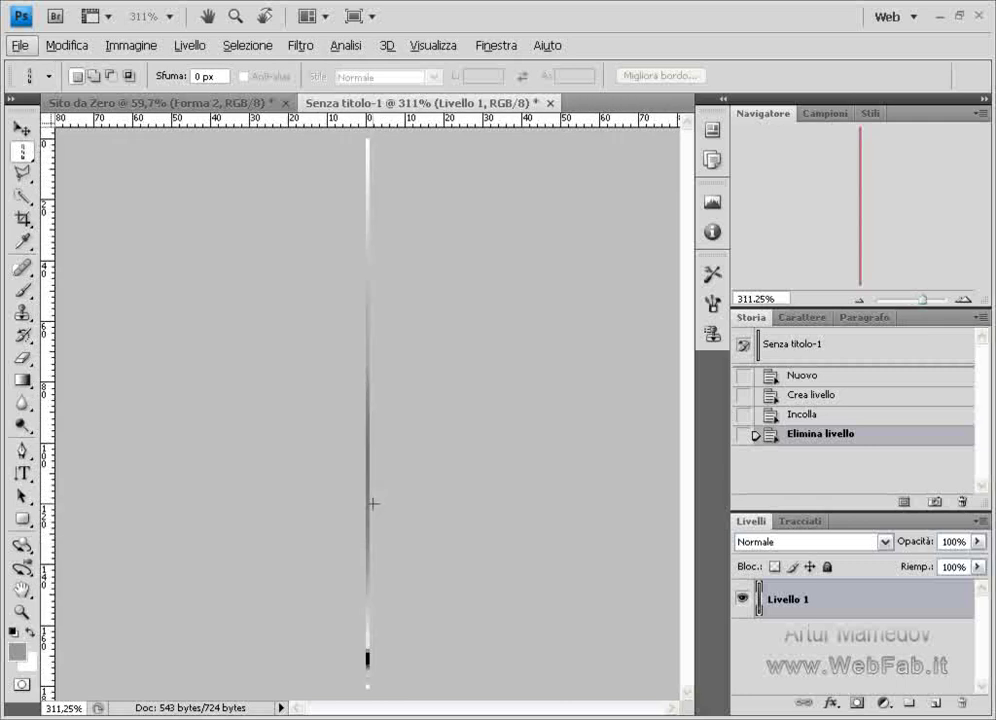
# - In Salva per Web, set PNG-8 with transparency on and choose a custom Alone matte colour
pyautogui.click(20, 45)
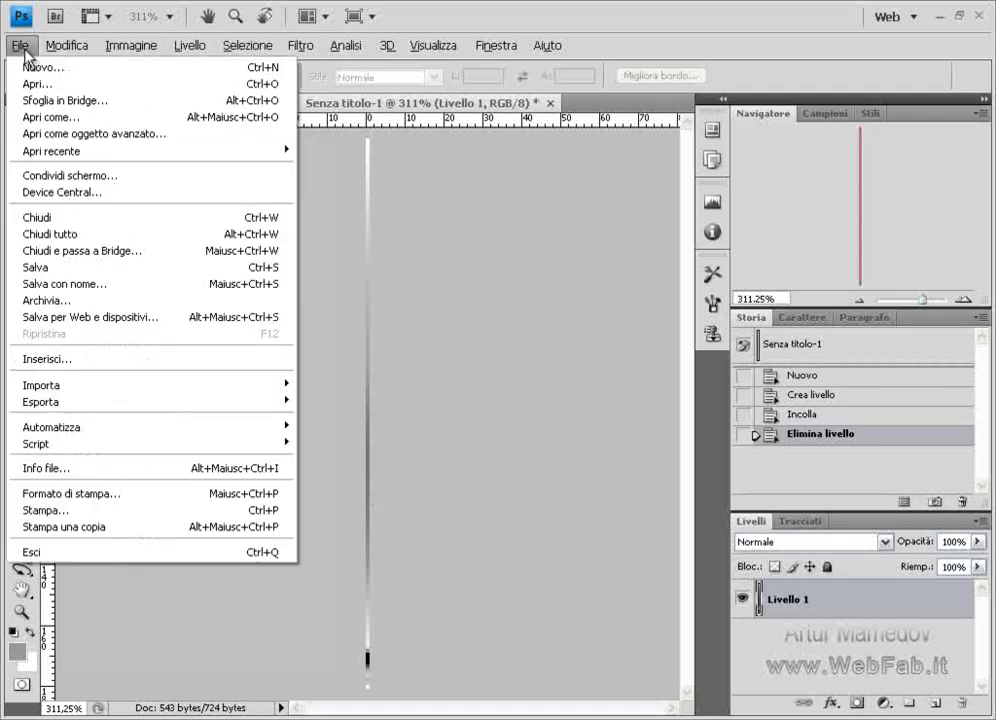
pyautogui.click(68, 316)
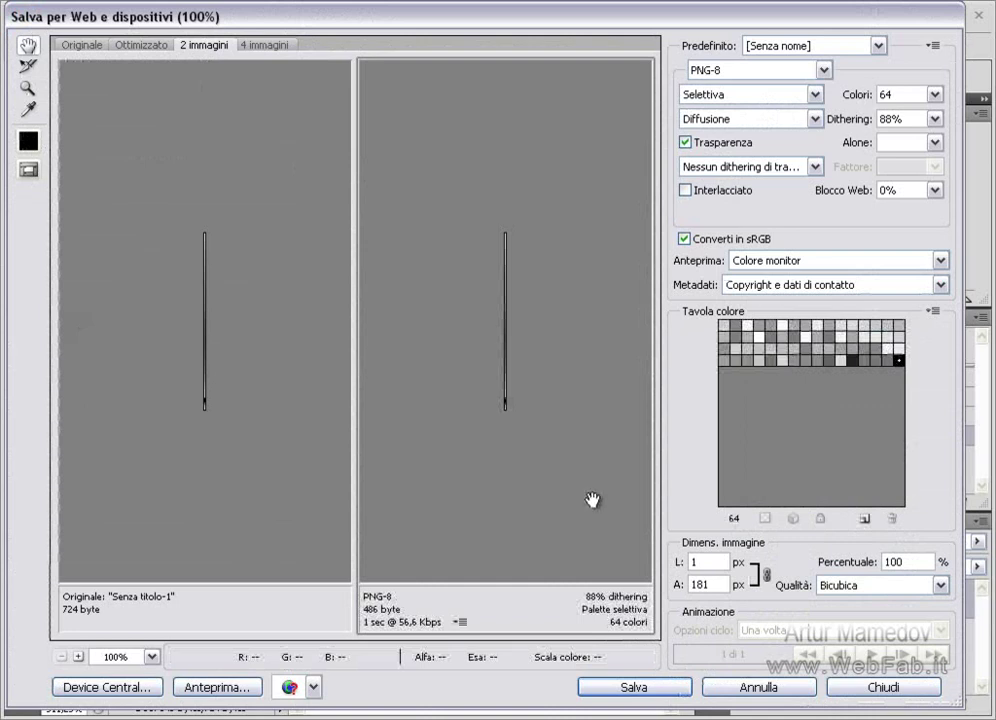
pyautogui.click(825, 70)
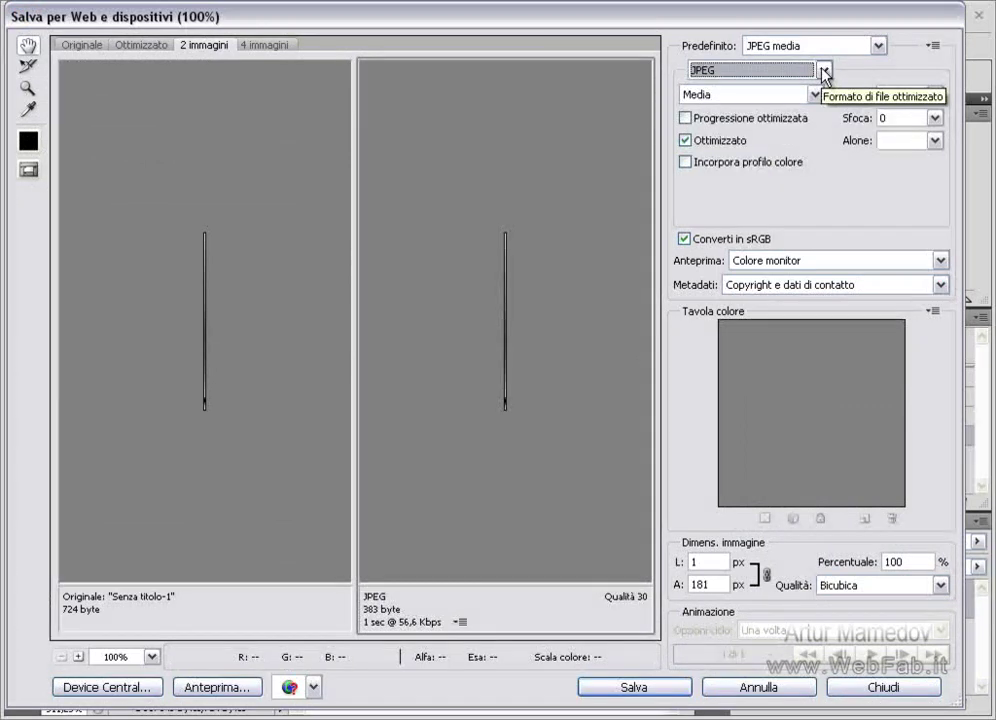
pyautogui.click(824, 71)
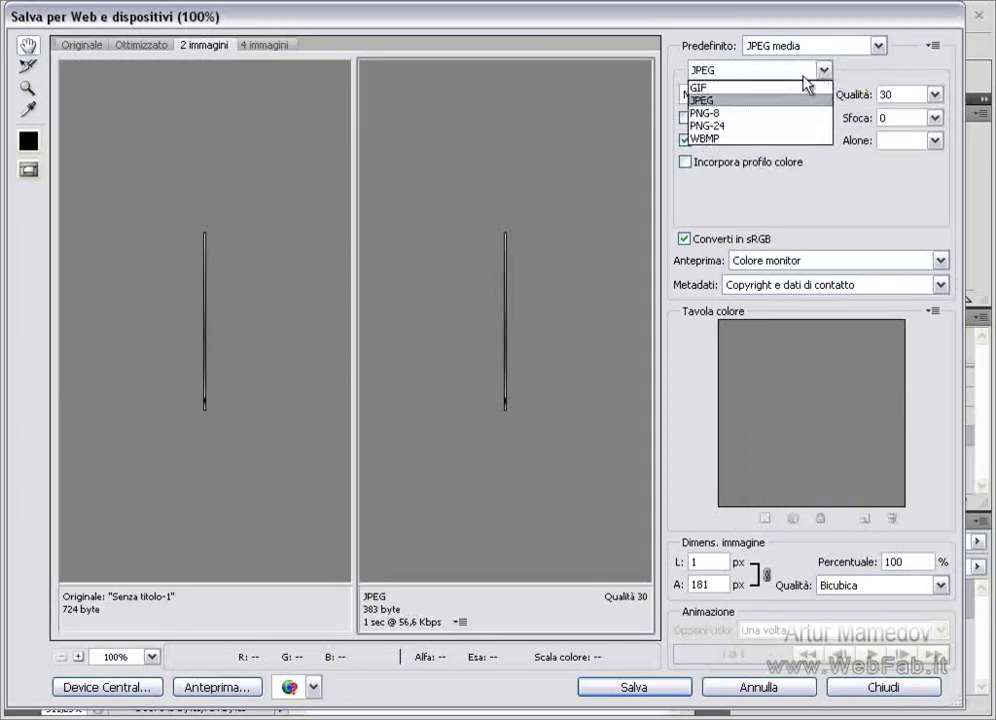
pyautogui.click(720, 114)
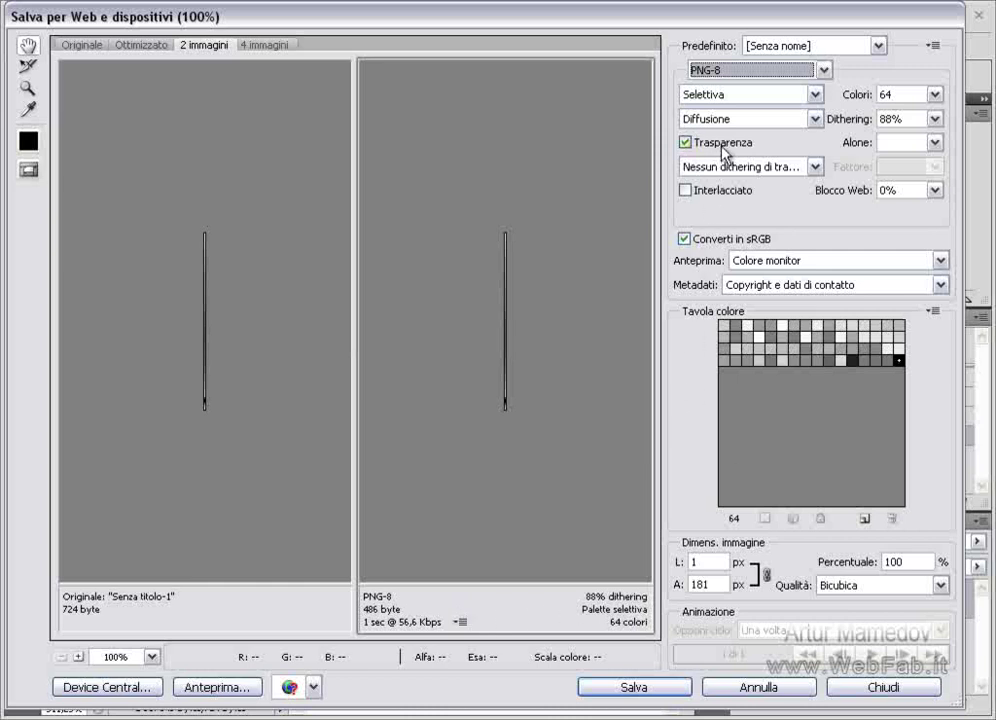
pyautogui.click(685, 143)
pyautogui.click(685, 143)
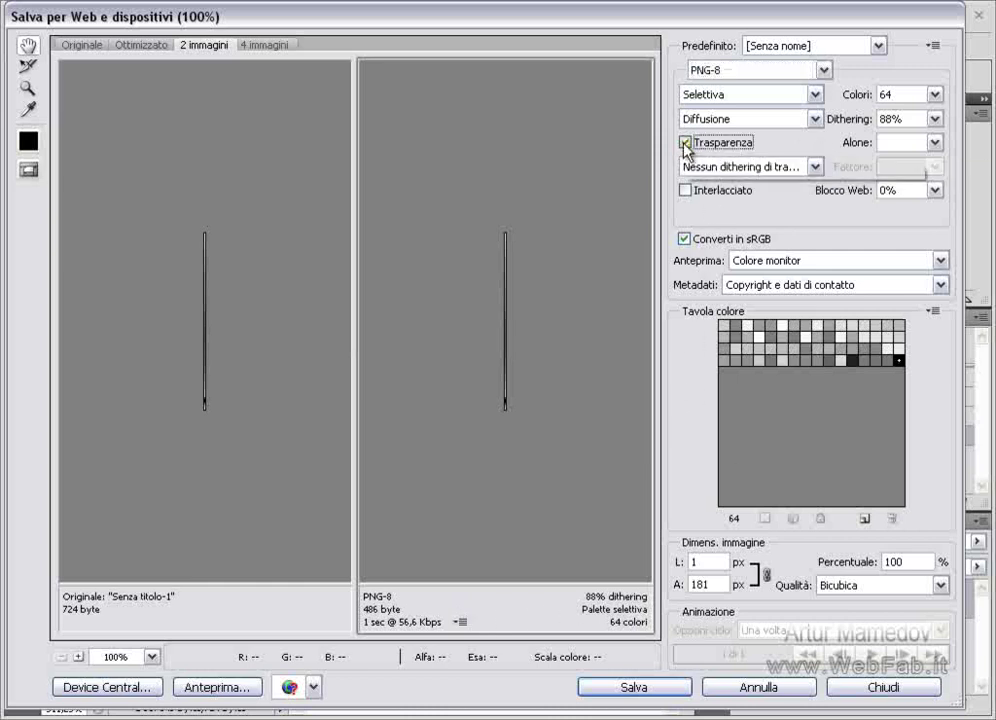
pyautogui.click(933, 145)
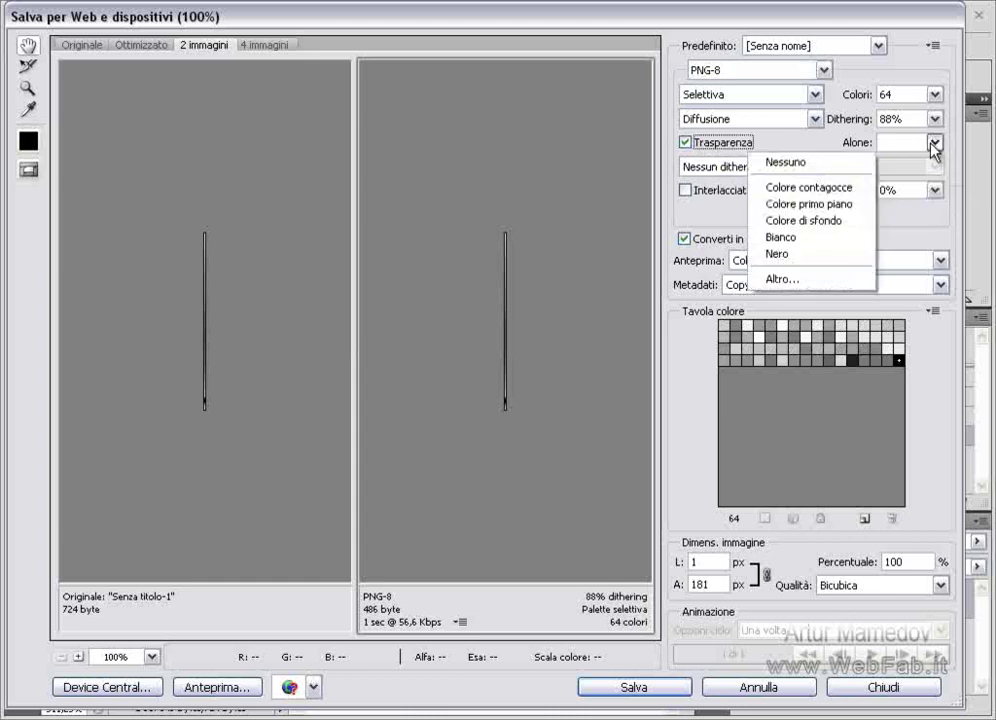
pyautogui.click(787, 280)
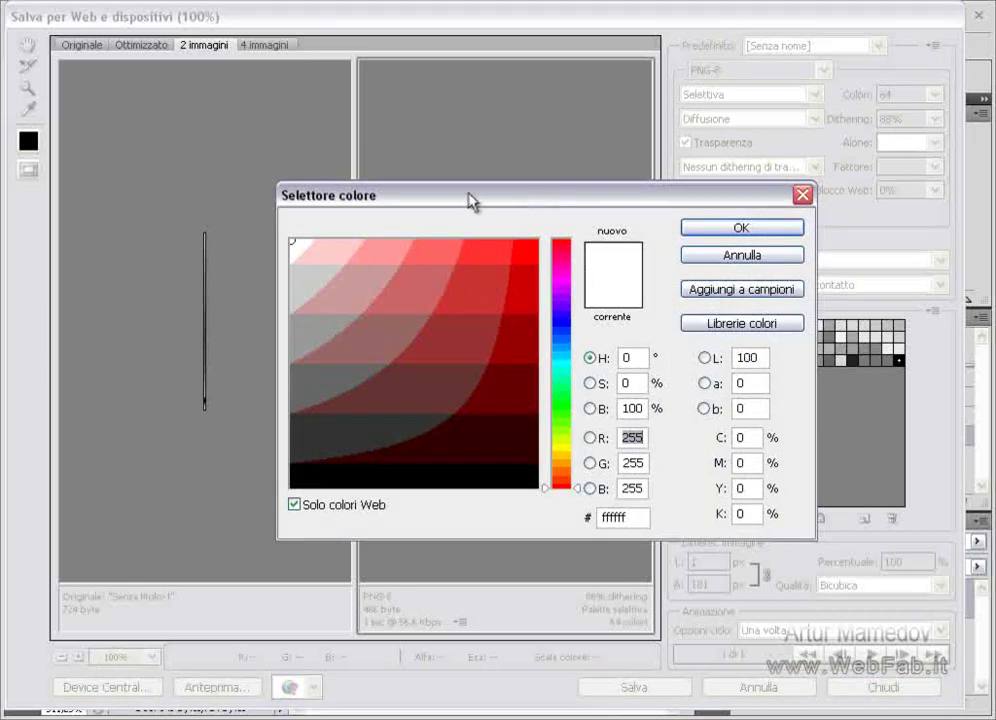
# - Set the export matte colour to white (Bianco) and proceed to save the optimized slice
pyautogui.click(409, 289)
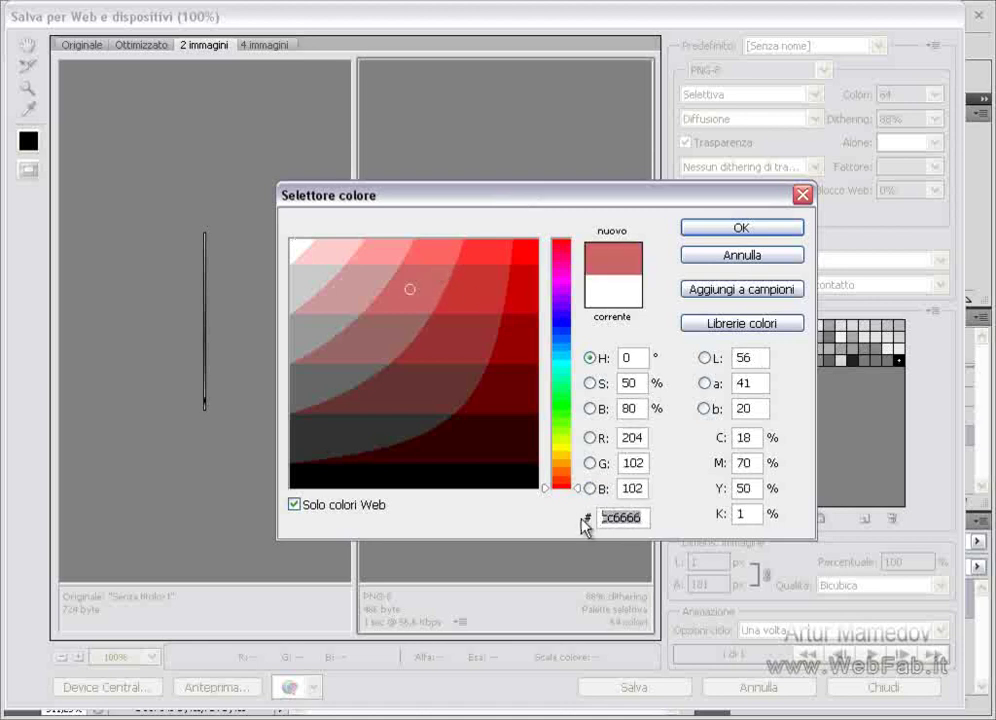
pyautogui.moveTo(300, 264); pyautogui.dragTo(294, 250)
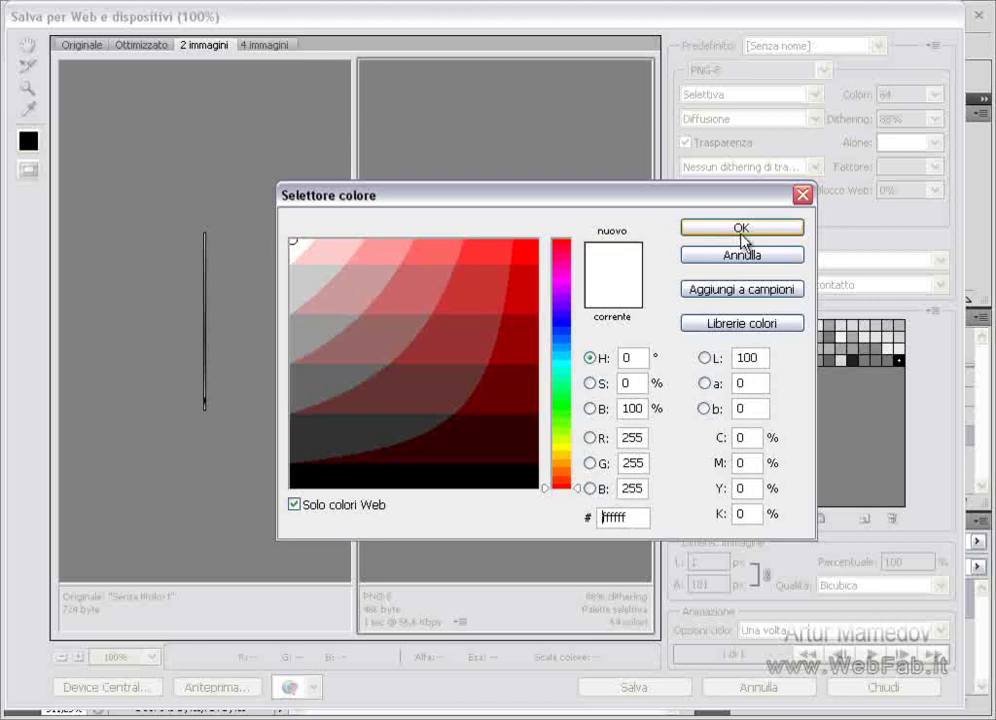
pyautogui.click(742, 229)
pyautogui.scroll(1, 507, 396)
pyautogui.scroll(1, 498, 467)
pyautogui.scroll(1, 512, 500)
pyautogui.scroll(1, 511, 502)
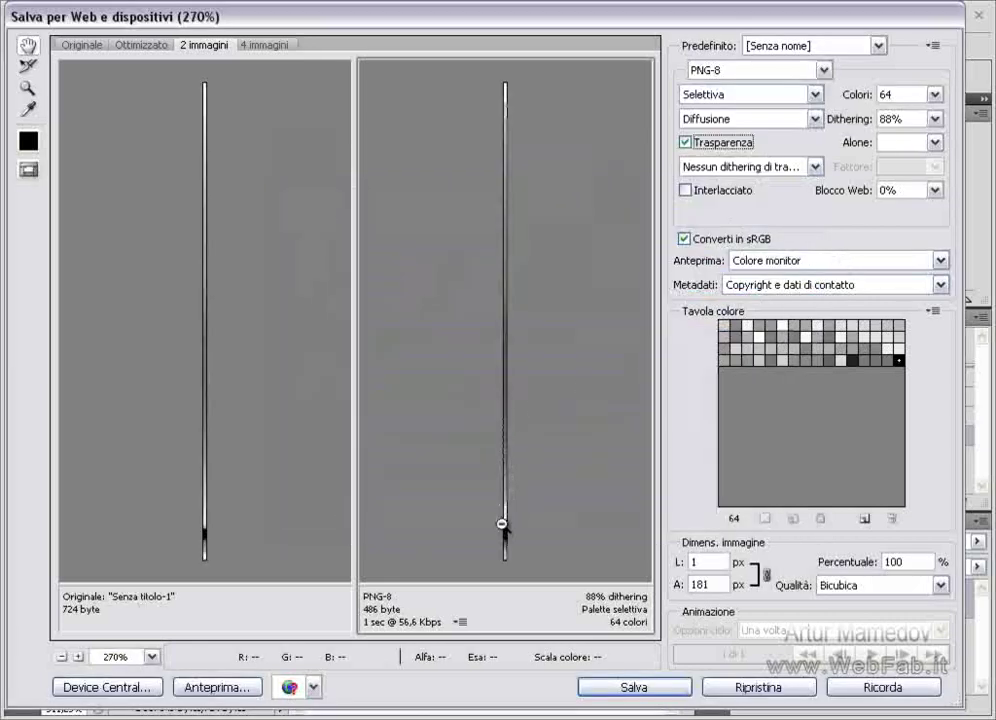
pyautogui.click(933, 143)
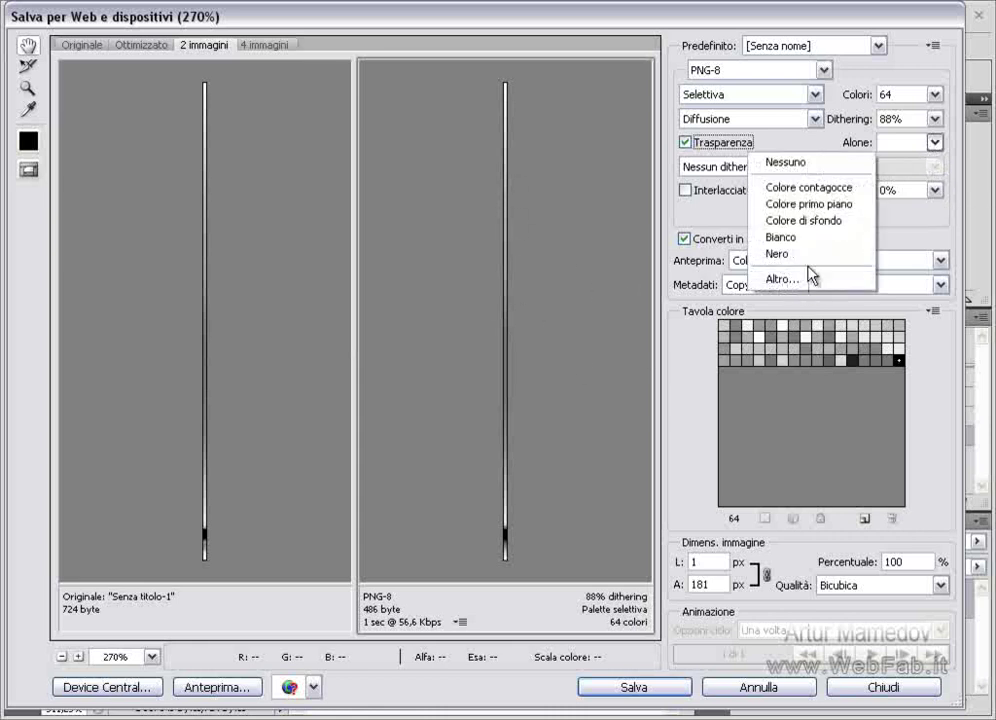
pyautogui.click(790, 240)
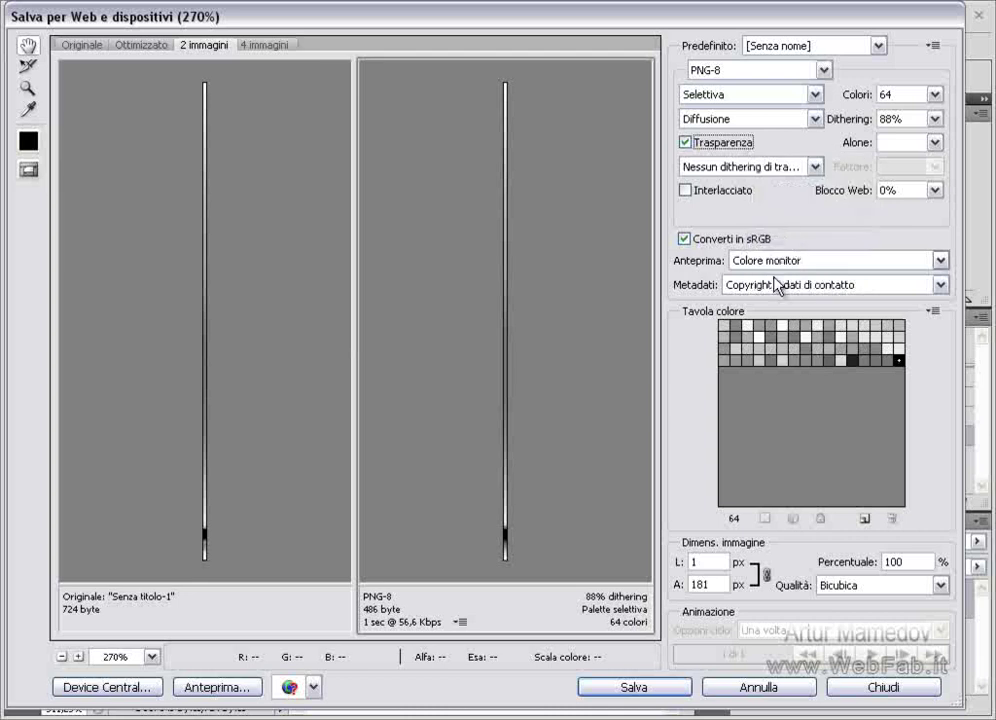
pyautogui.click(630, 690)
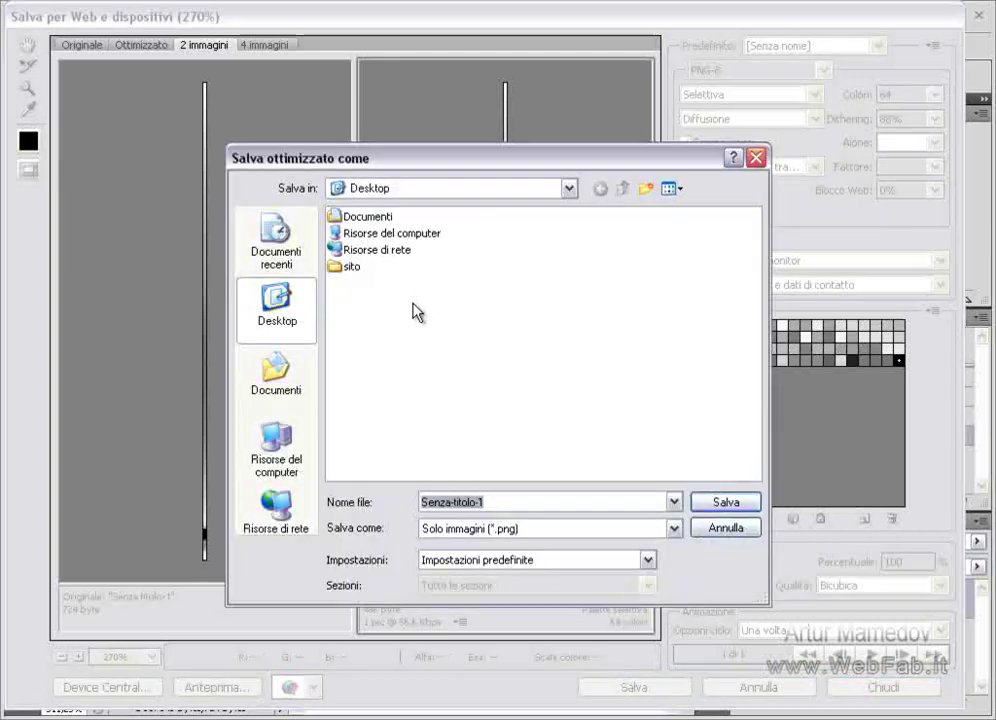
# - Save the slice as the PNG 'bh' in the sito/img folder
pyautogui.click(352, 268)
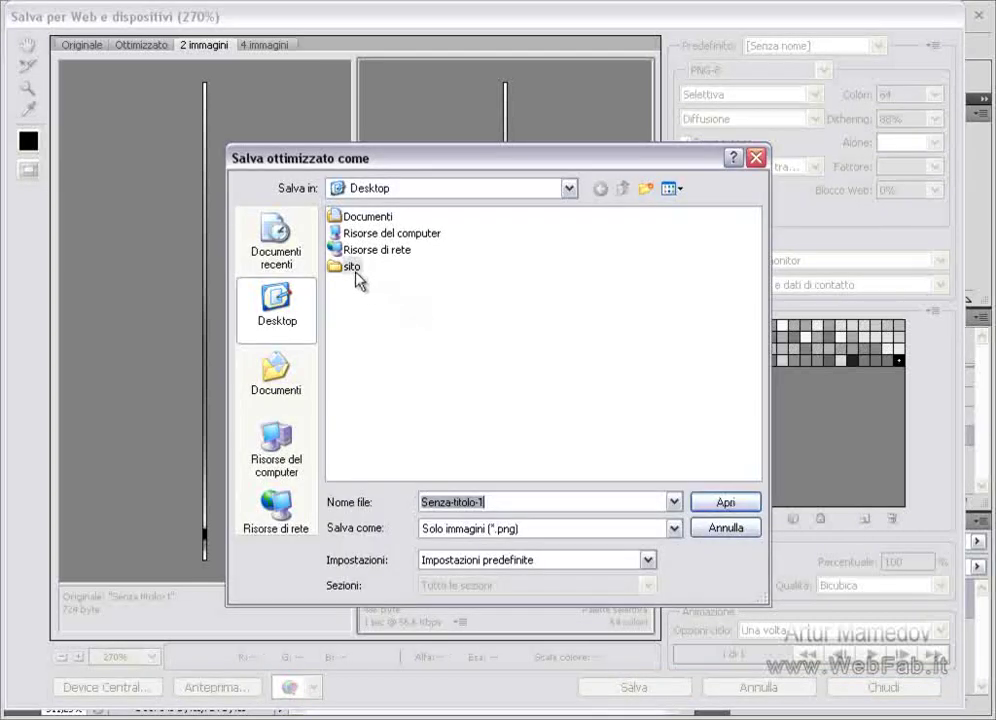
pyautogui.doubleClick(352, 267)
pyautogui.doubleClick(346, 233)
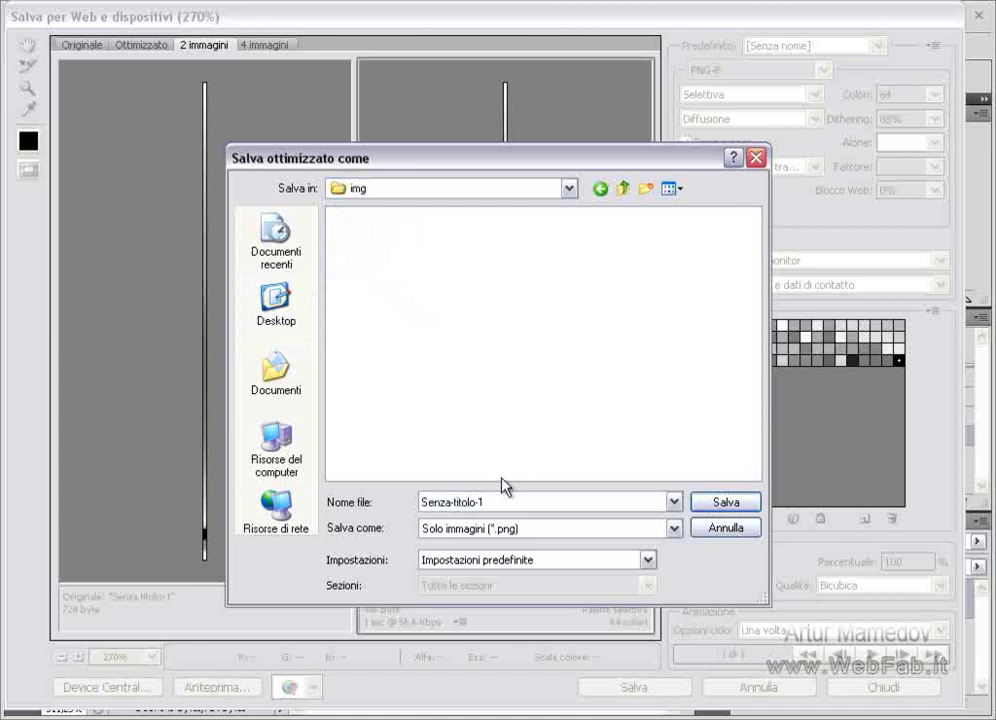
pyautogui.moveTo(517, 501); pyautogui.dragTo(386, 510)
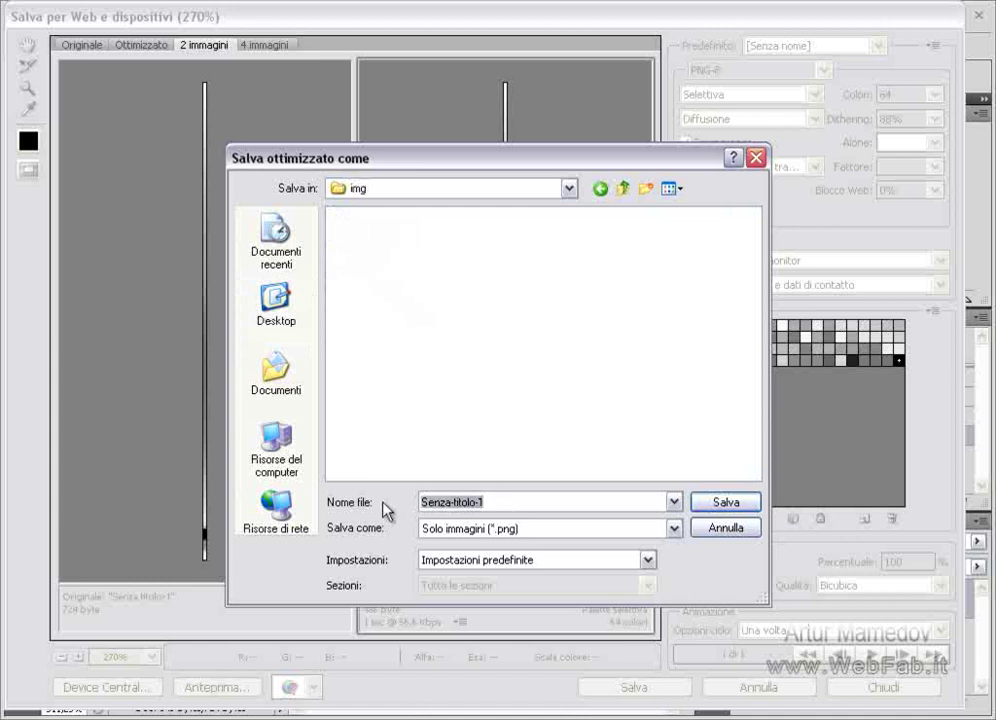
pyautogui.write('back')
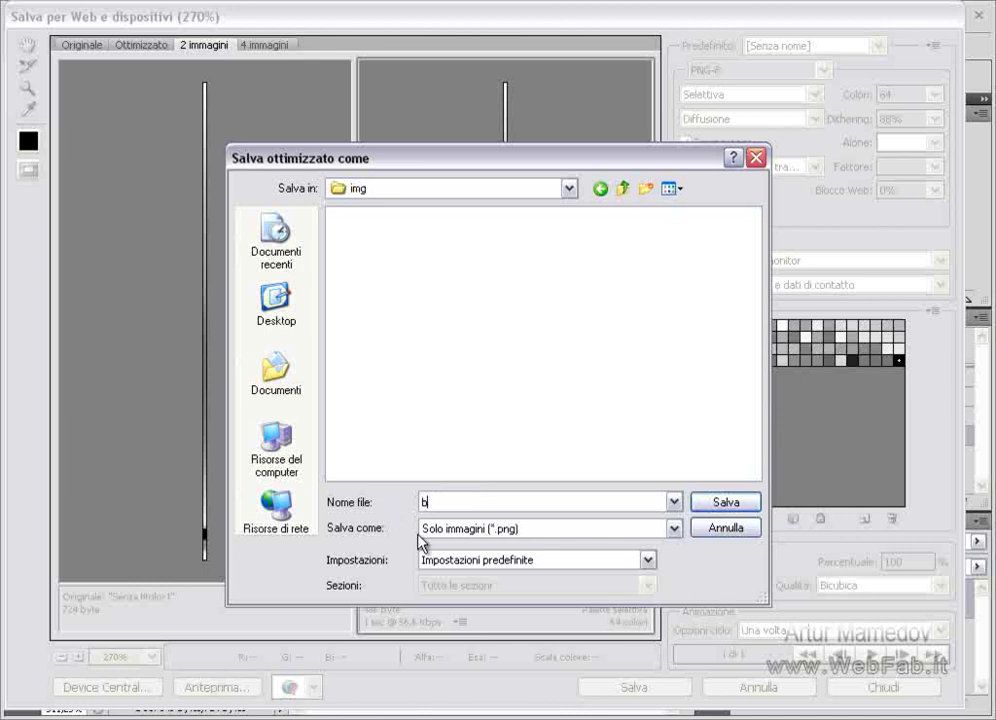
pyautogui.click(716, 507)
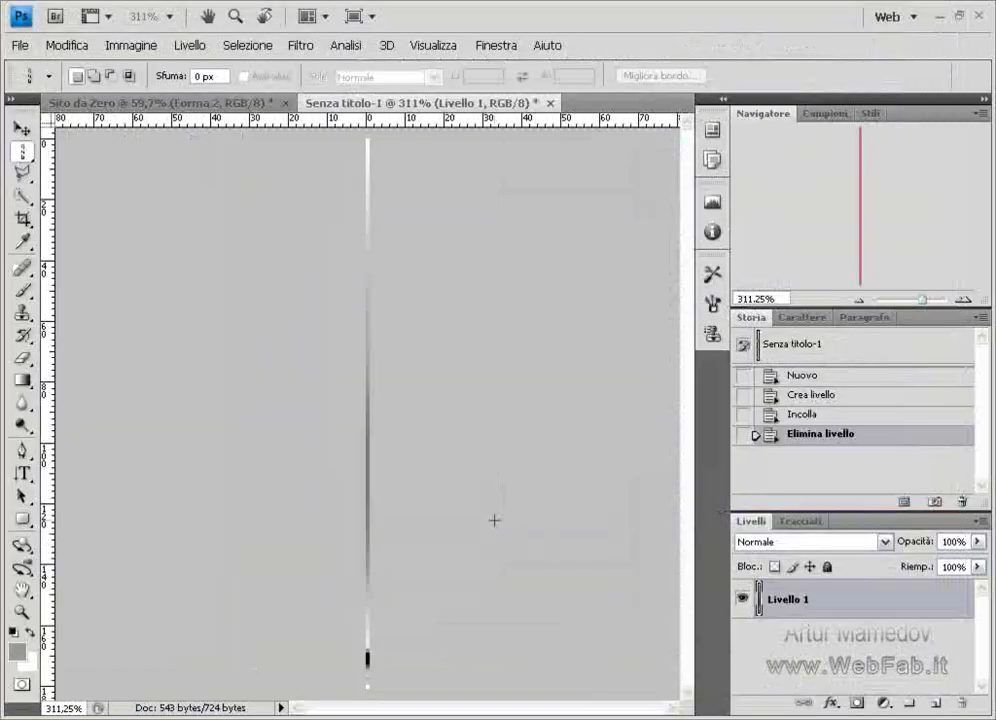
# - Close Senza titolo-1 without saving, show the conteiner group again, and undo the column selection
pyautogui.click(550, 103)
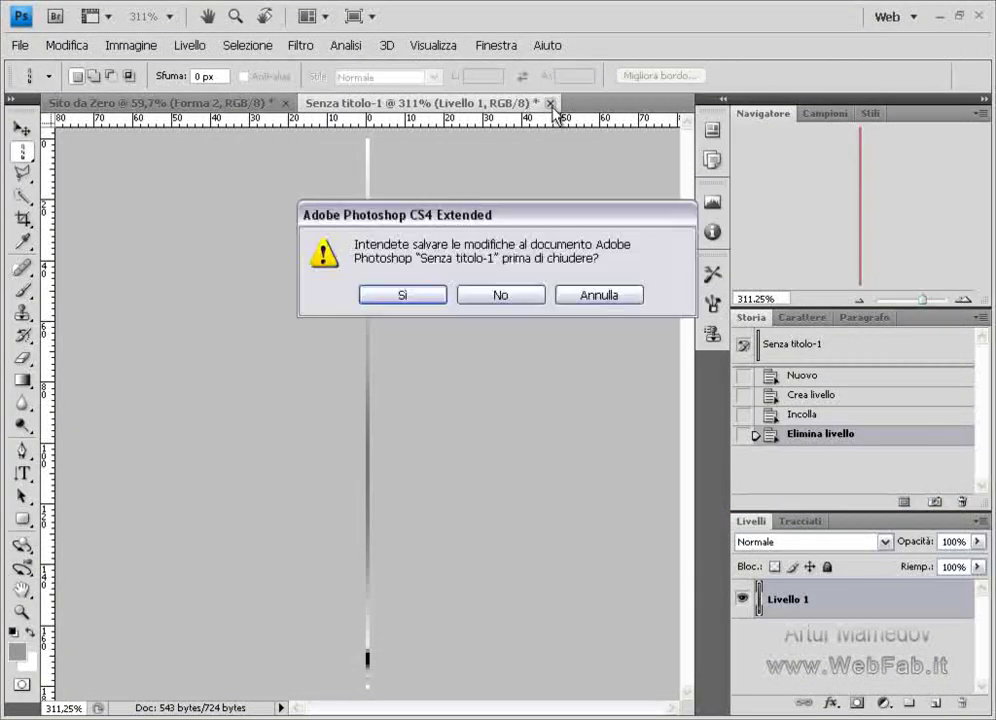
pyautogui.click(507, 294)
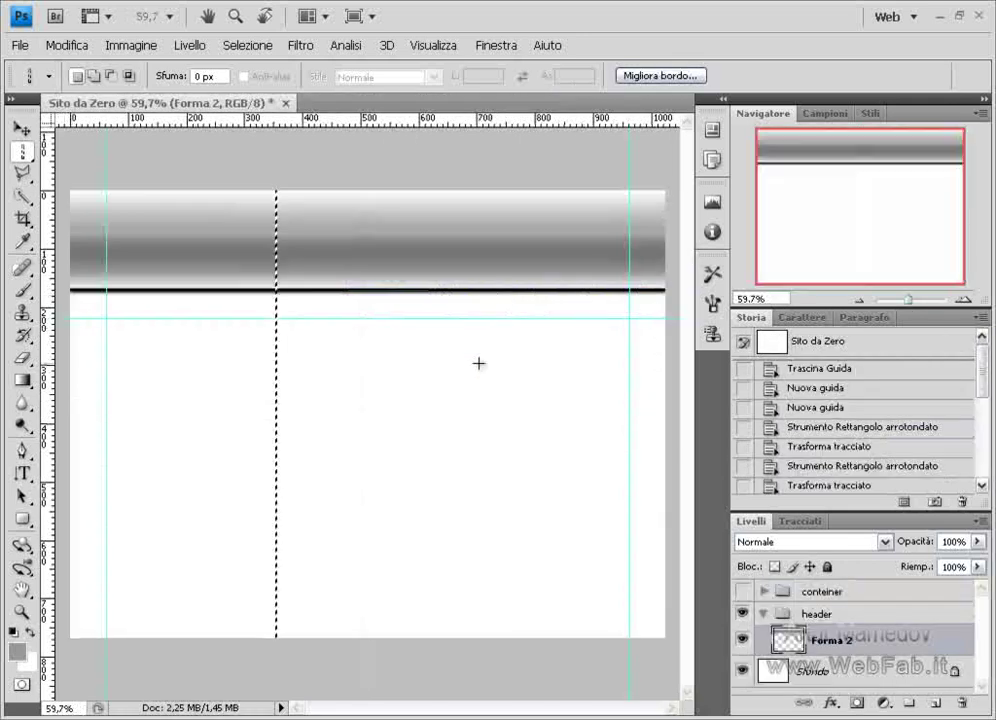
pyautogui.click(742, 591)
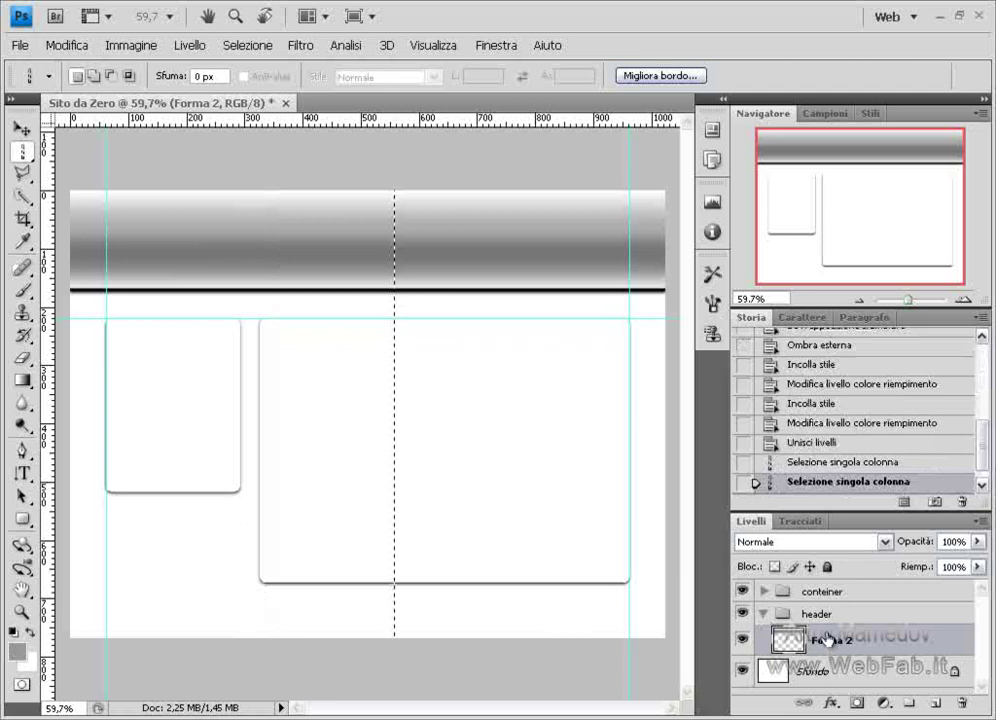
pyautogui.hotkey('ctrl', 'z')
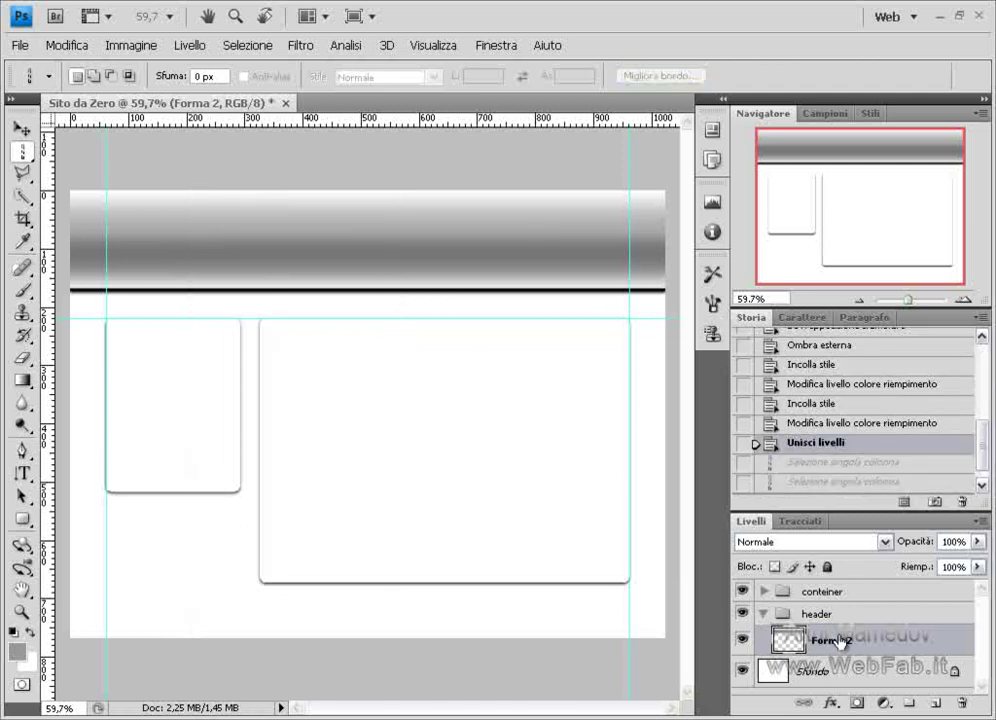
# - Undo the header layer merge and expand the conteiner group instead of the header group
pyautogui.hotkey('ctrl', 'z')
pyautogui.scroll(-2, 860, 640)
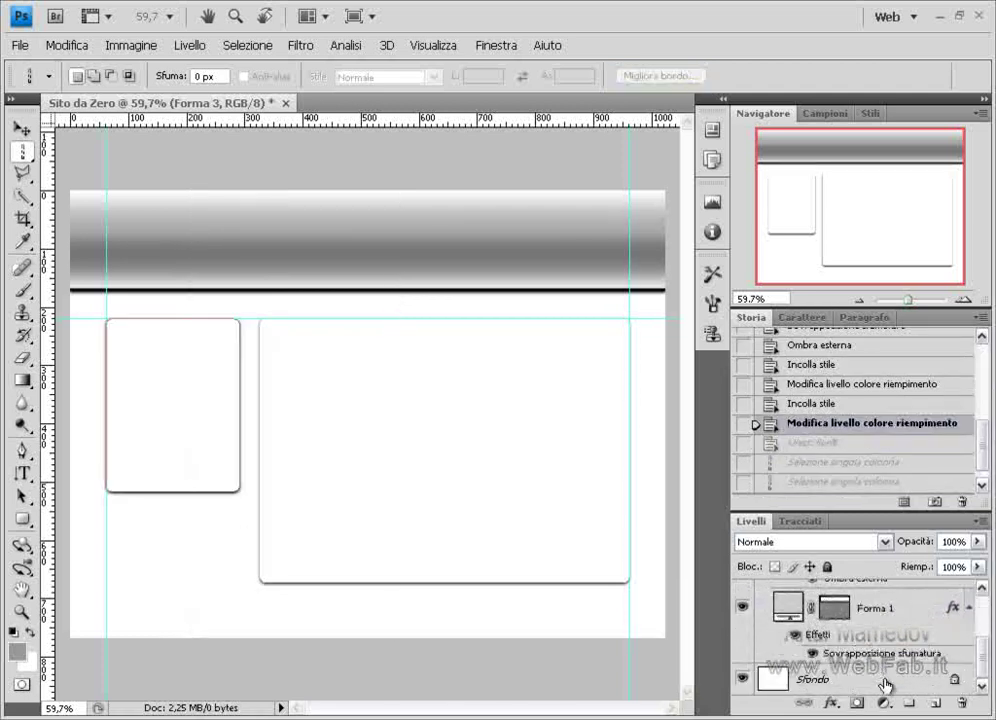
pyautogui.scroll(5, 850, 660)
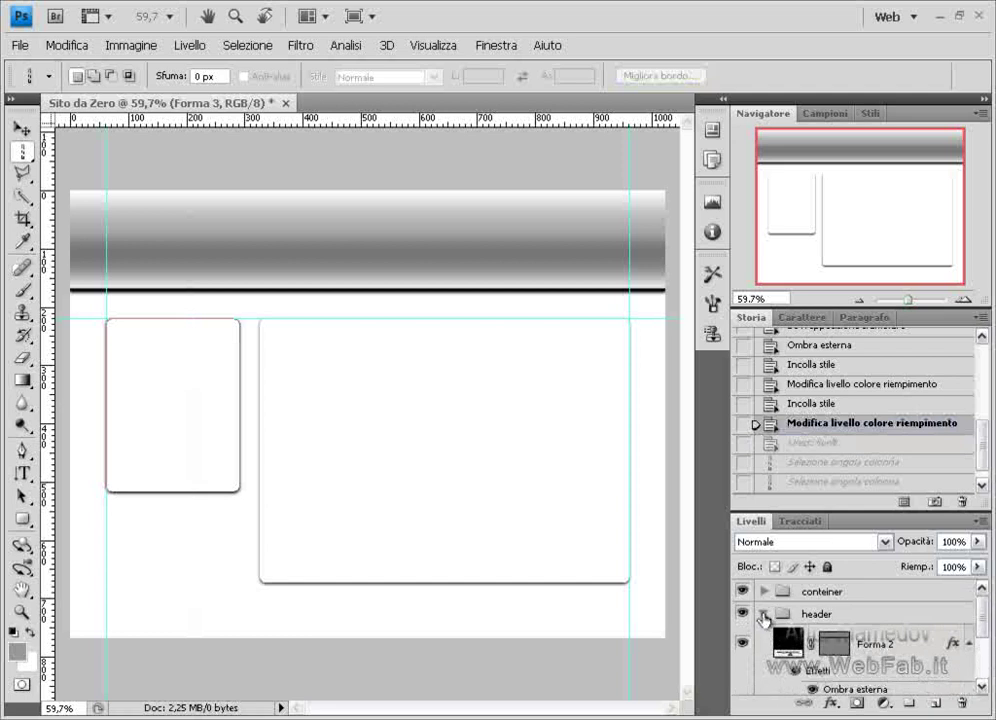
pyautogui.click(763, 613)
pyautogui.click(763, 592)
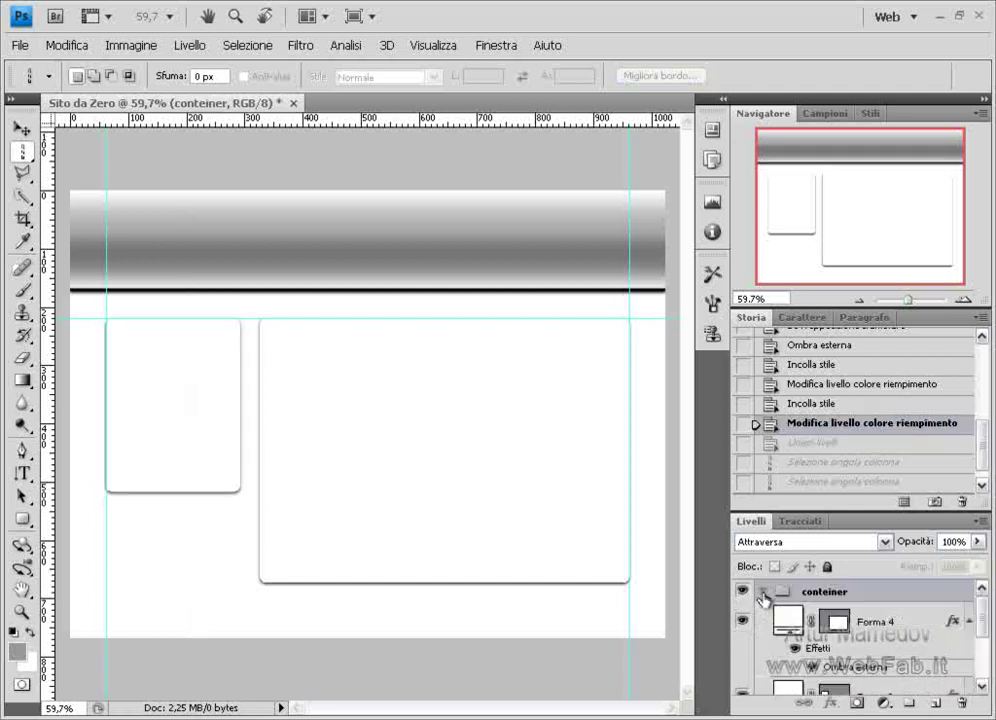
pyautogui.scroll(-1, 860, 620)
pyautogui.scroll(-1, 880, 630)
pyautogui.scroll(1, 890, 632)
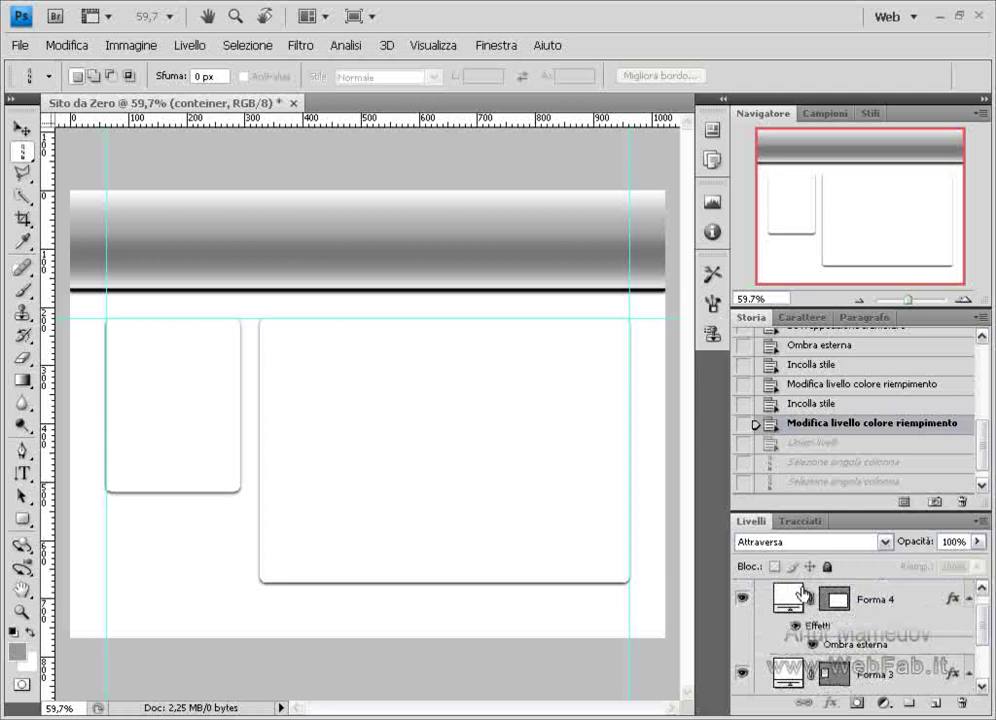
# - Add a new empty Livello 1 and move it directly beneath Forma 3
pyautogui.click(880, 613)
pyautogui.hotkey('ctrl', 'shift', 'alt', 'n')
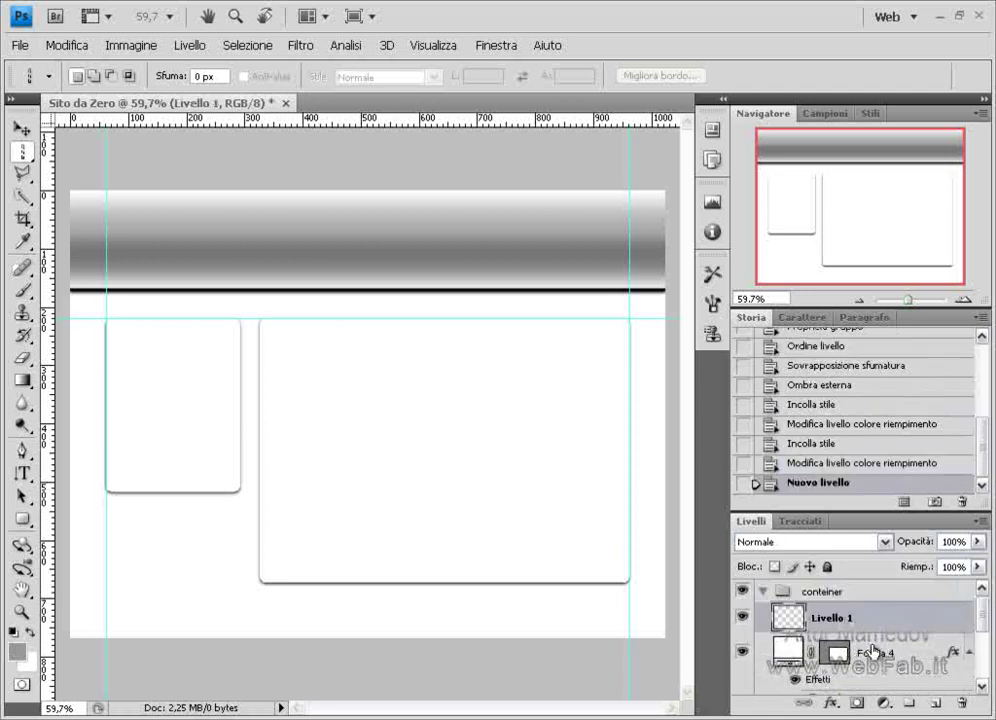
pyautogui.scroll(-1, 873, 652)
pyautogui.scroll(1, 873, 611)
pyautogui.moveTo(873, 611)
pyautogui.mouseDown()
pyautogui.moveTo(870, 700)
pyautogui.moveTo(847, 670)
pyautogui.mouseUp()
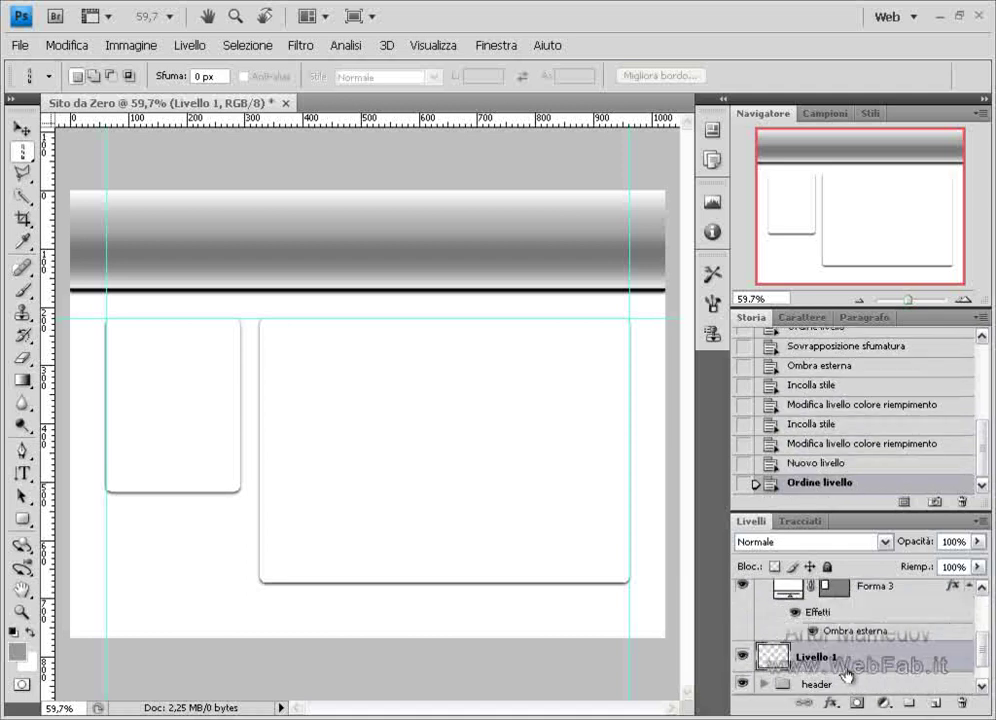
pyautogui.scroll(1, 847, 670)
pyautogui.scroll(-1, 847, 668)
pyautogui.scroll(-1, 845, 665)
pyautogui.scroll(2, 843, 662)
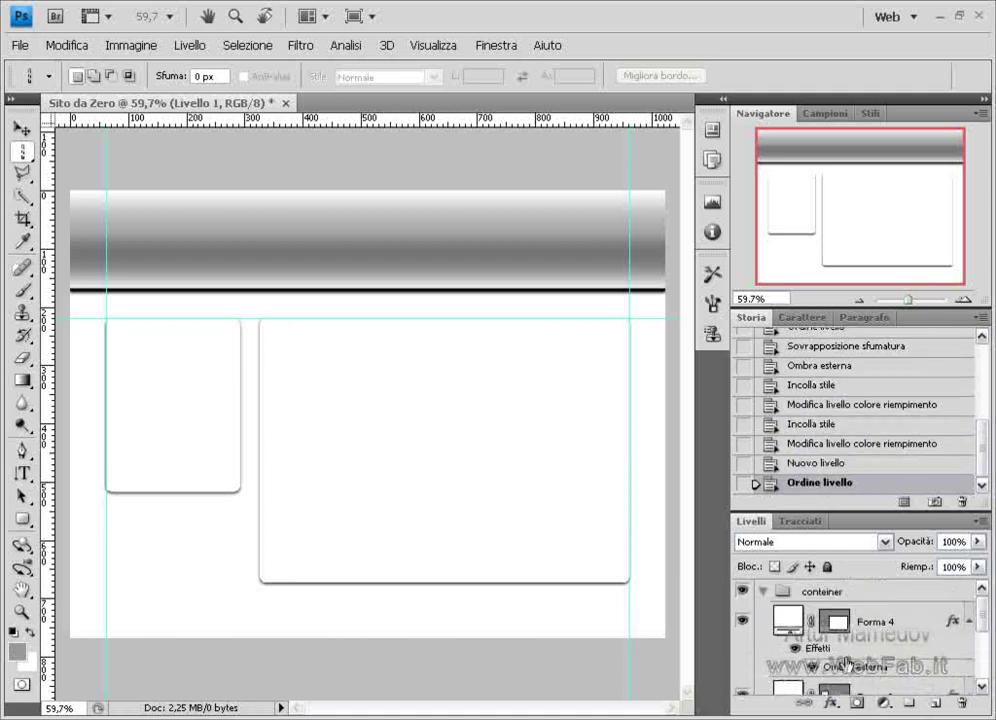
pyautogui.scroll(-1, 862, 624)
pyautogui.scroll(-1, 858, 630)
pyautogui.scroll(-1, 855, 638)
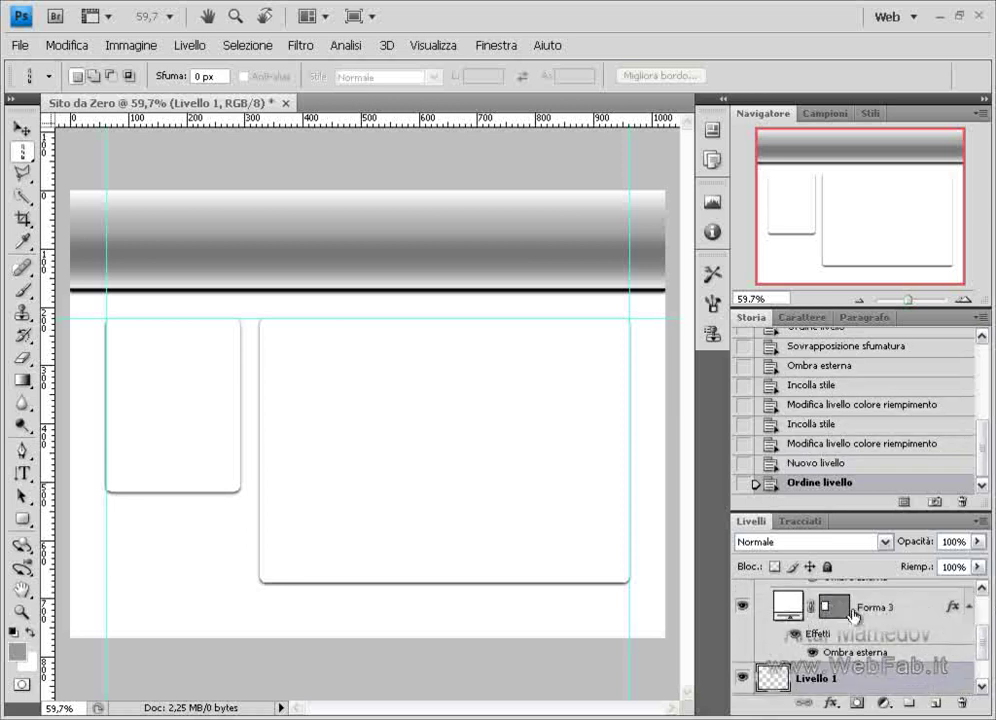
# - Merge Forma 3 and Livello 1 into one pixel layer with Unisci livelli
pyautogui.click(852, 643)
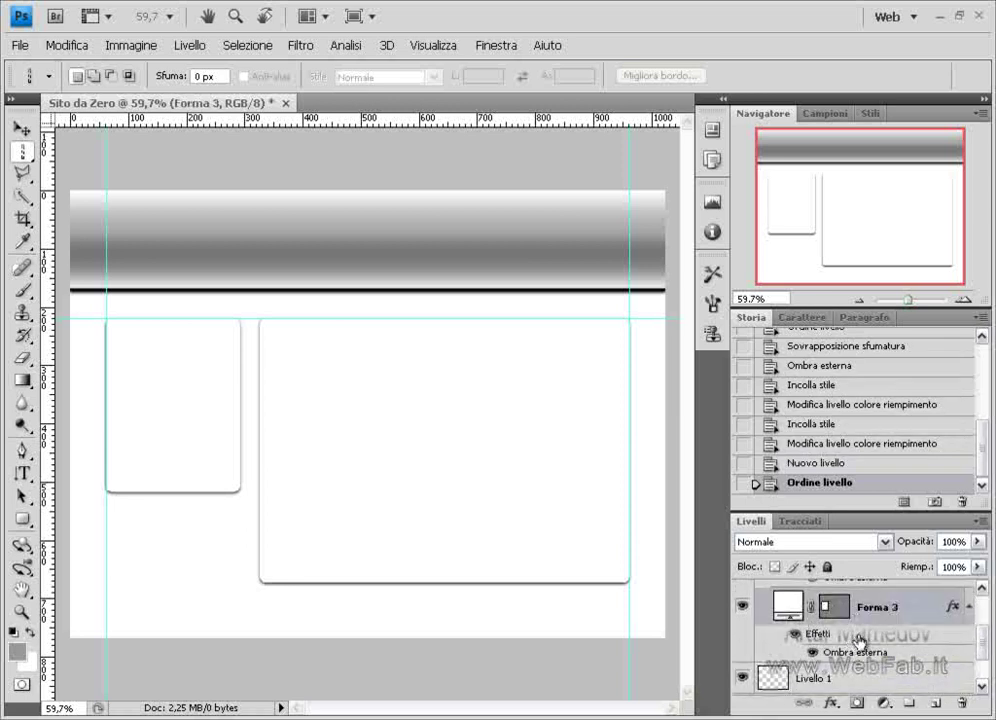
pyautogui.click(858, 678)
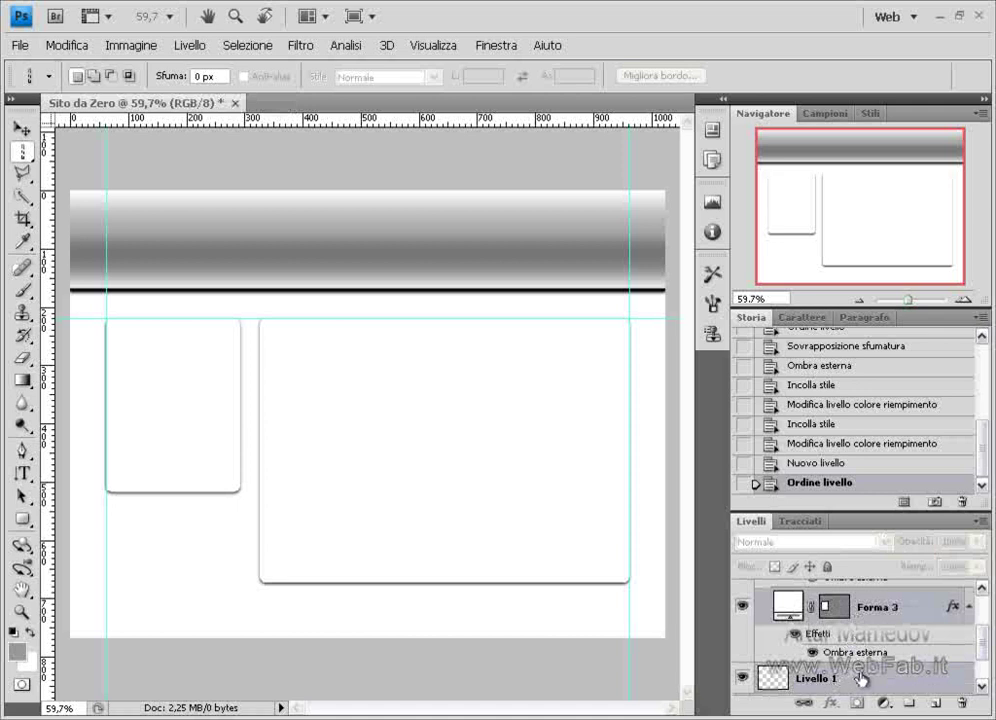
pyautogui.rightClick(860, 680)
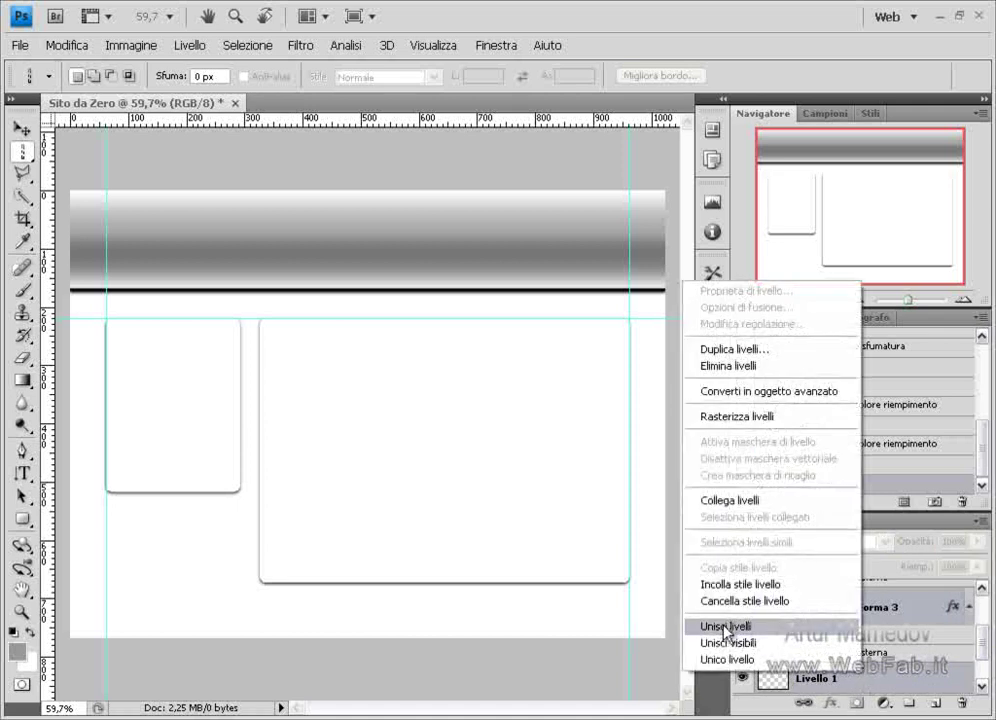
pyautogui.click(724, 628)
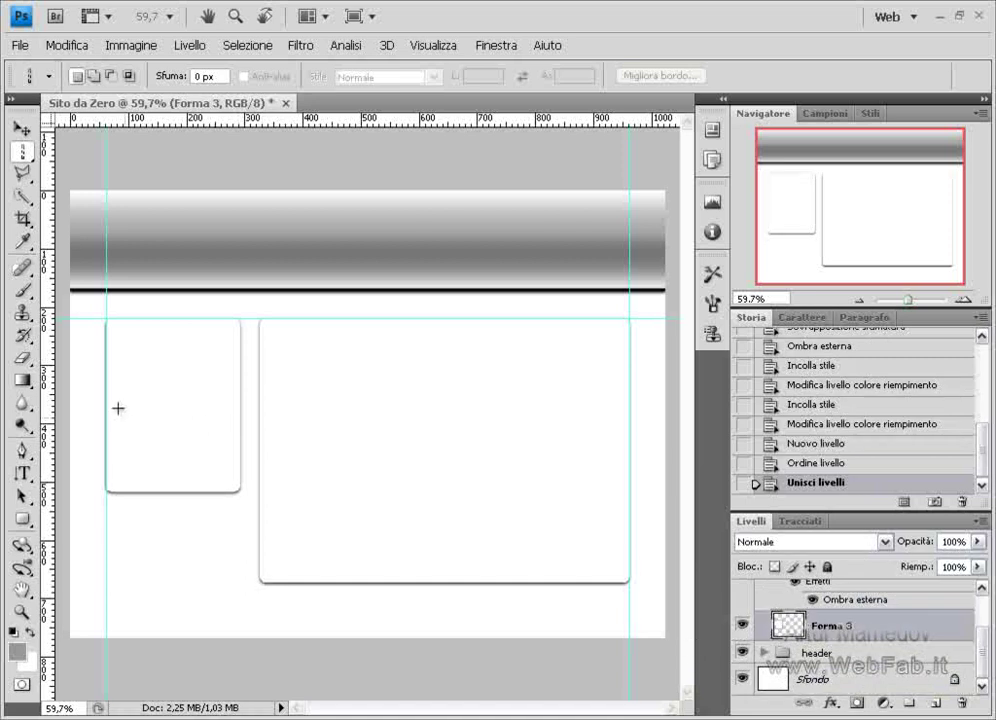
# - Zoom in on the small left content box and scroll down to inspect it
pyautogui.moveTo(118, 408); pyautogui.dragTo(227, 309)
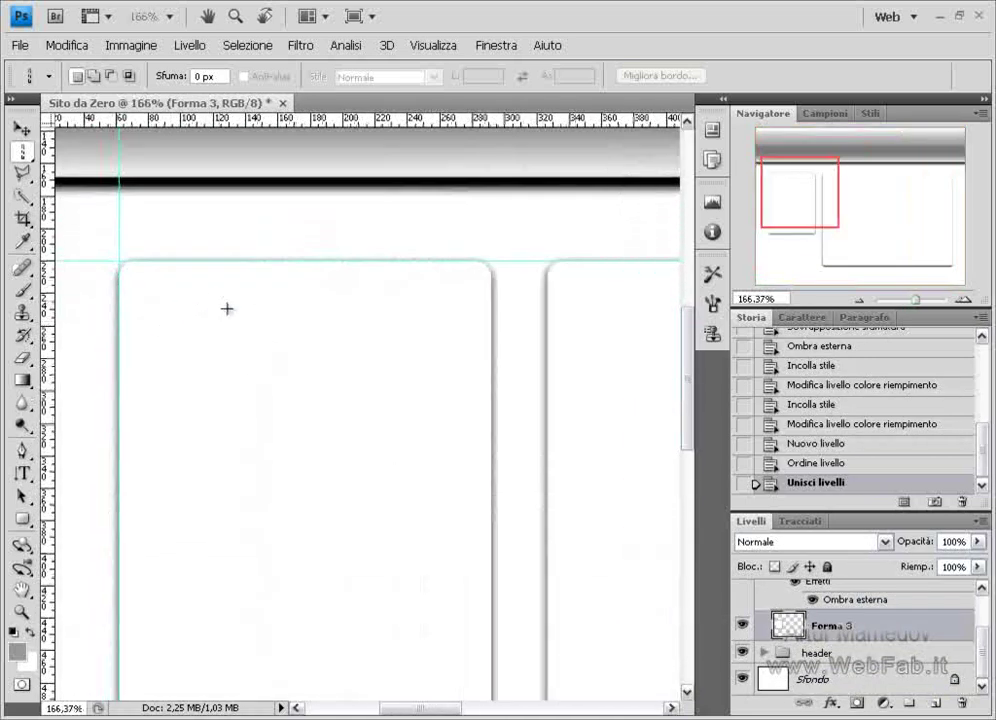
pyautogui.scroll(-2, 260, 330)
pyautogui.scroll(-1, 272, 335)
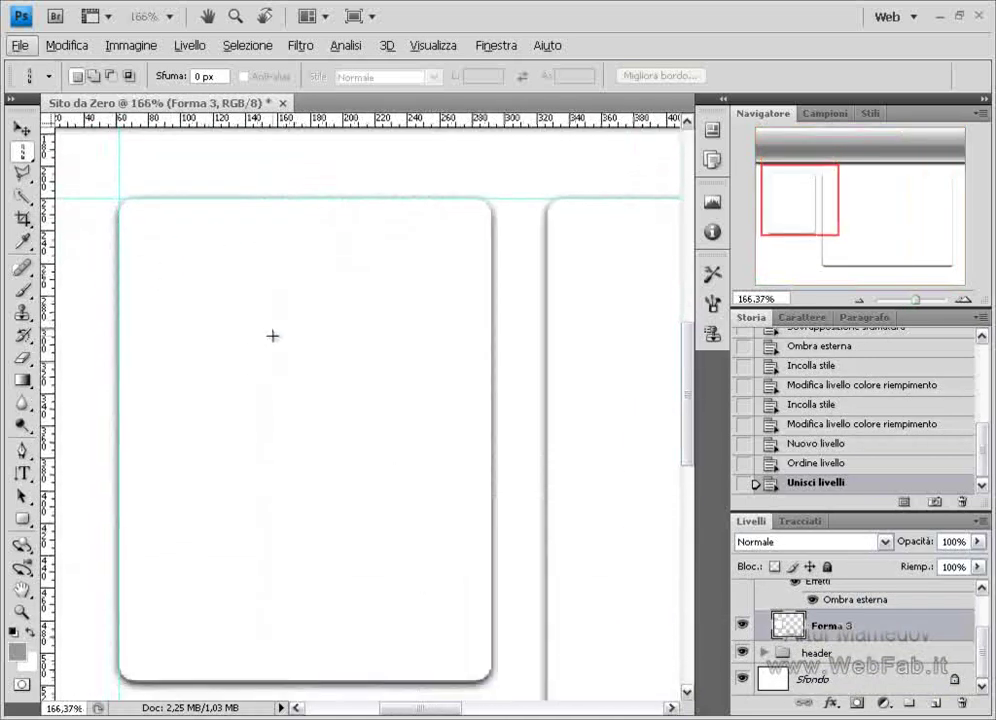
pyautogui.scroll(-1, 270, 334)
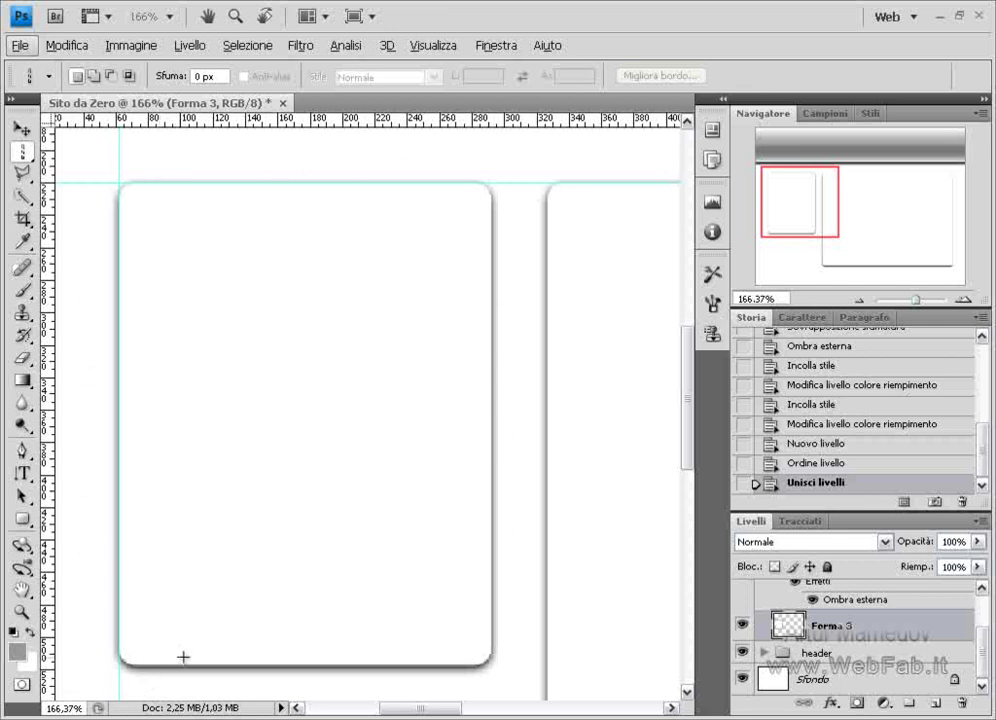
pyautogui.hotkey('alt', 'Tab')
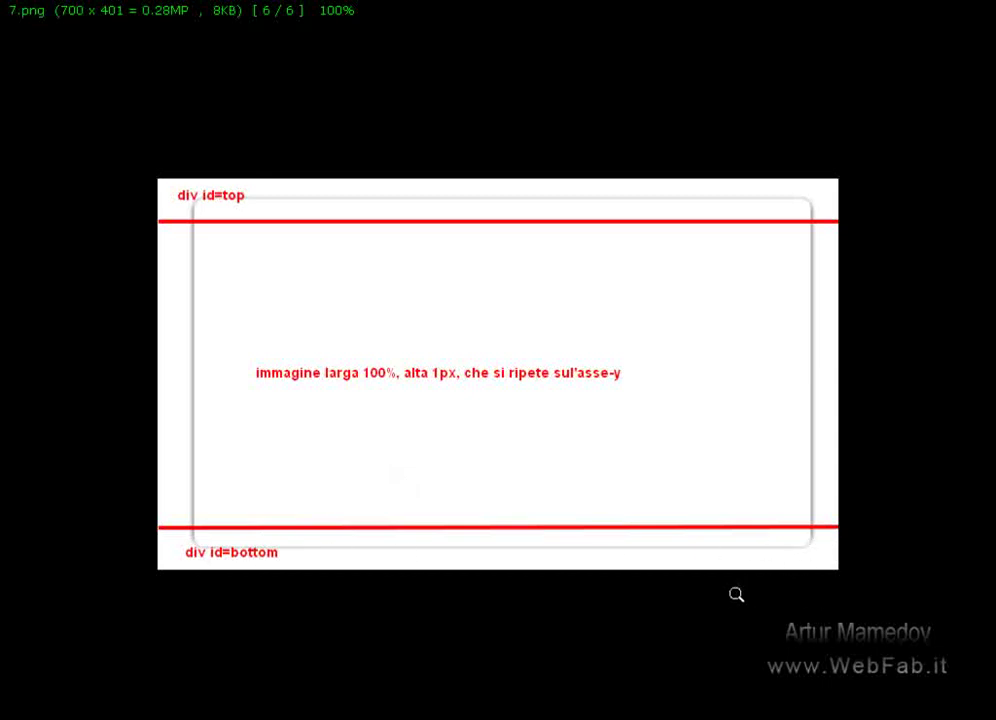
pyautogui.press('Escape')
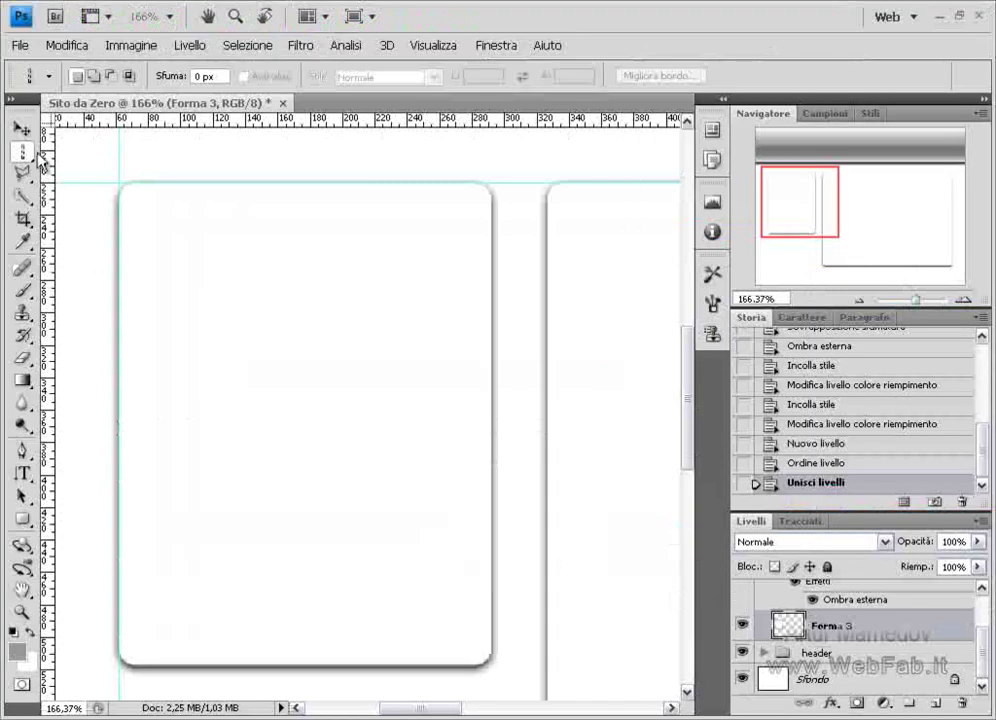
# - Select the whole box canvas with the Rectangular Marquee and open a clipboard-sized 240 × 308 document
pyautogui.rightClick(22, 151)
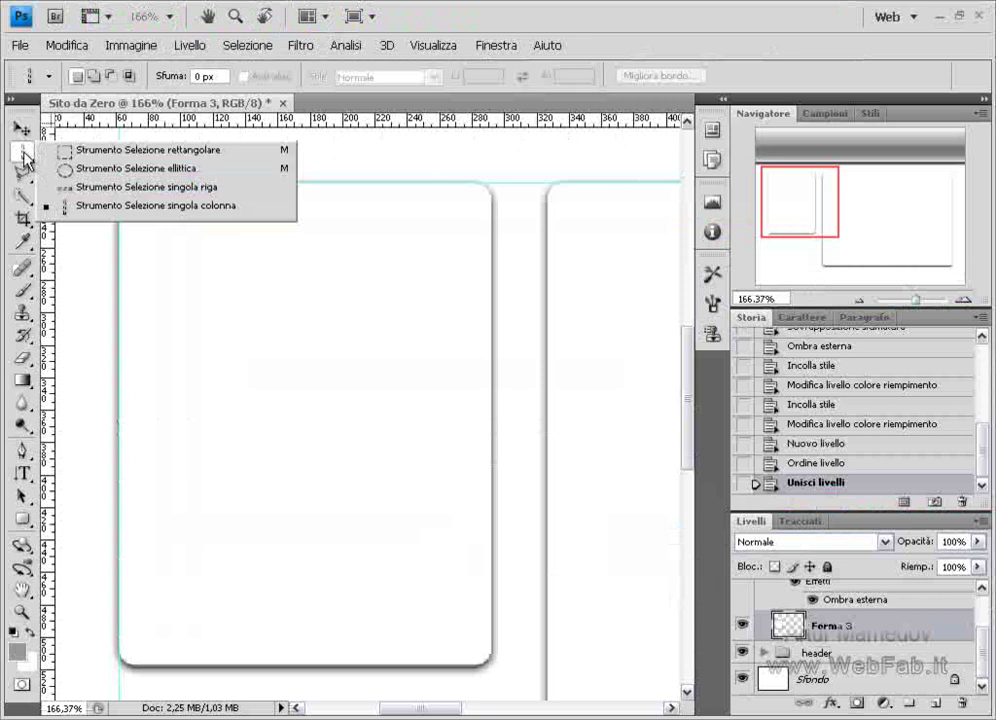
pyautogui.click(90, 151)
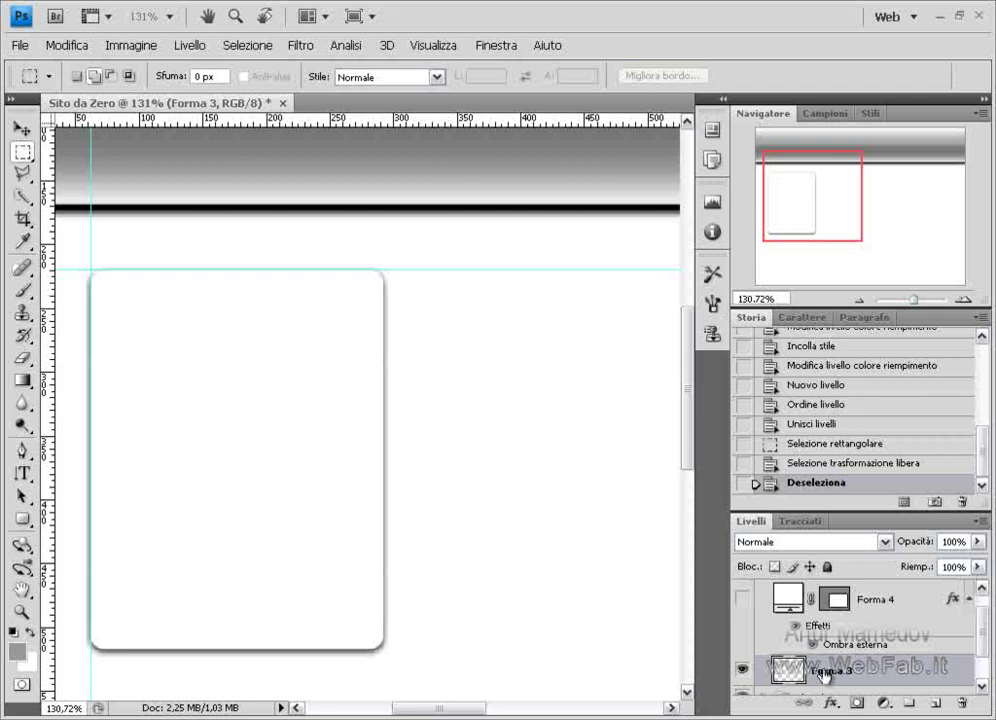
pyautogui.moveTo(436, 698); pyautogui.dragTo(428, 708)
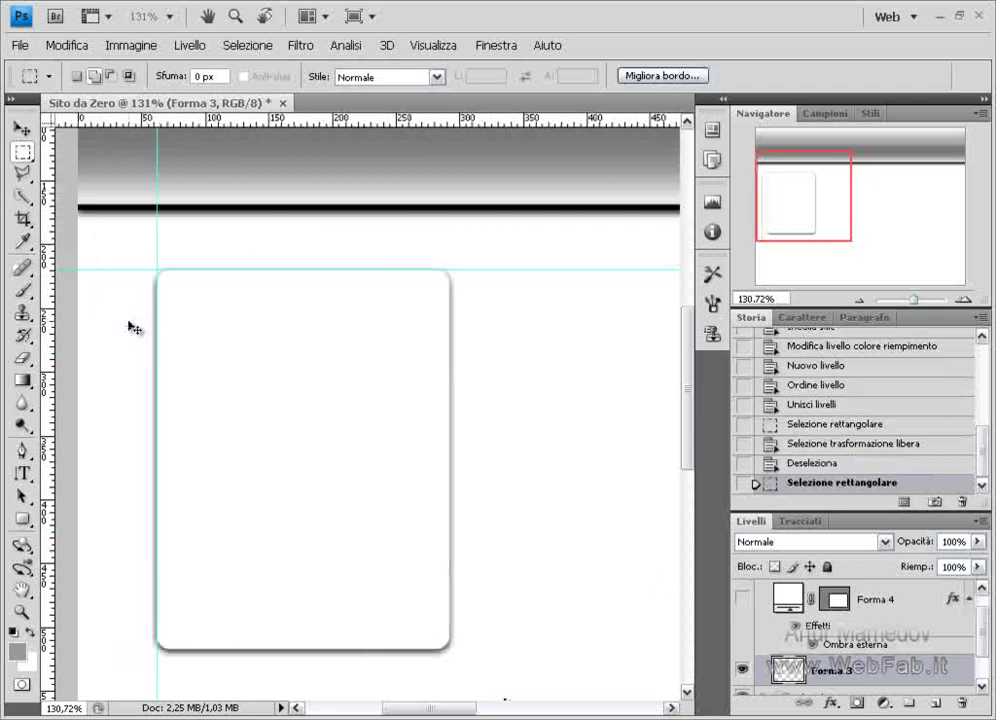
pyautogui.hotkey('ctrl', 'a')
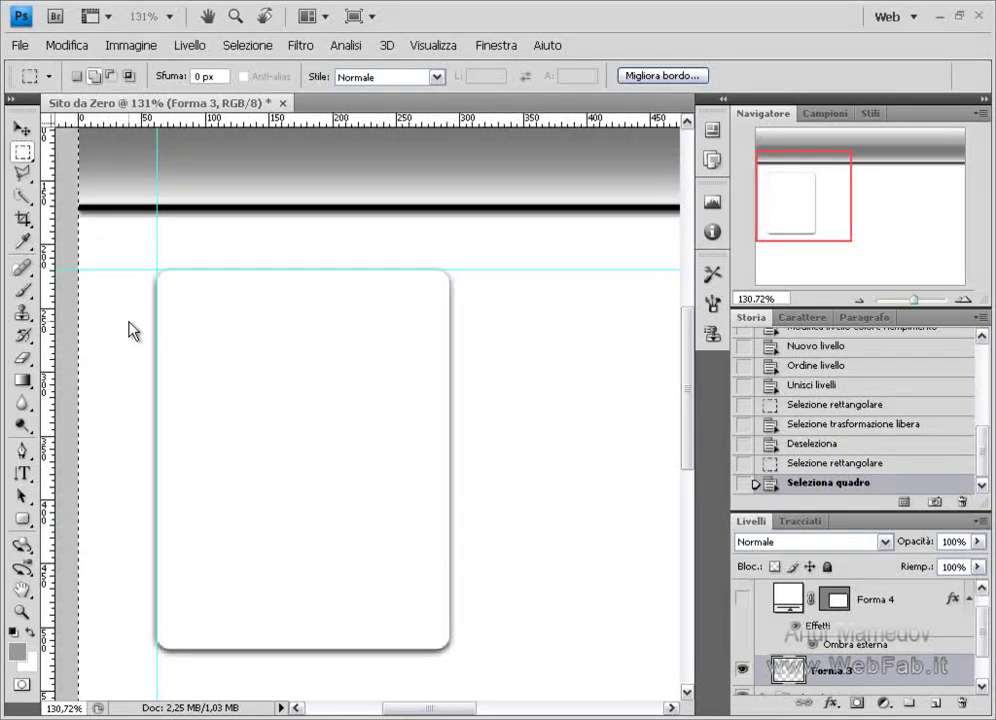
pyautogui.hotkey('ctrl', 'n')
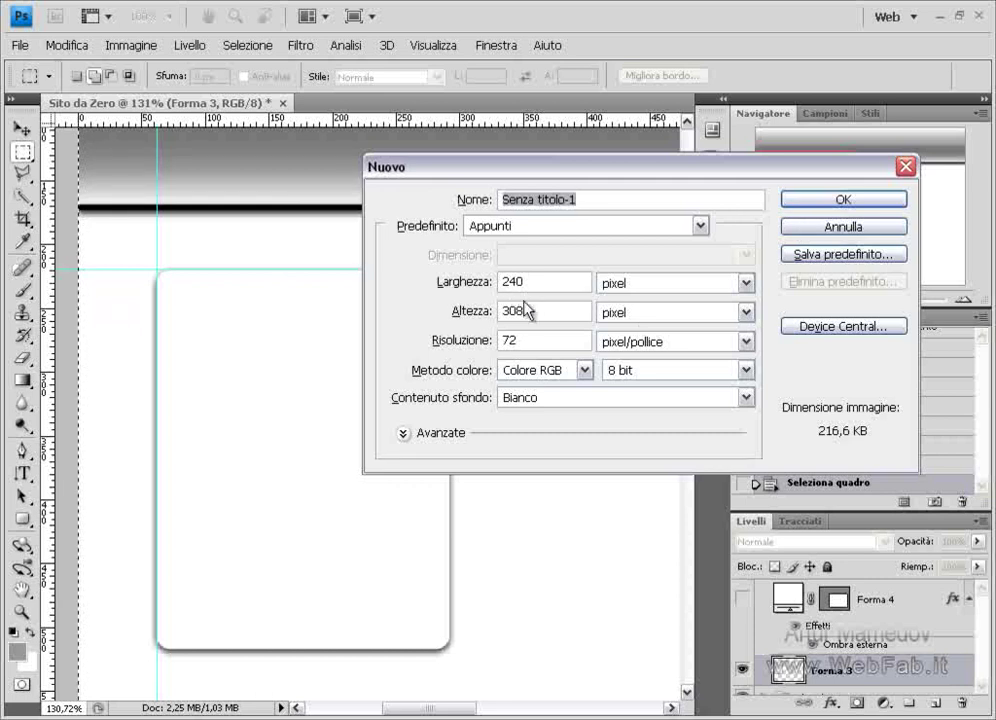
# - Paste the box into a new 240 × 308 document, delete its background, and select the top strip
pyautogui.click(811, 205)
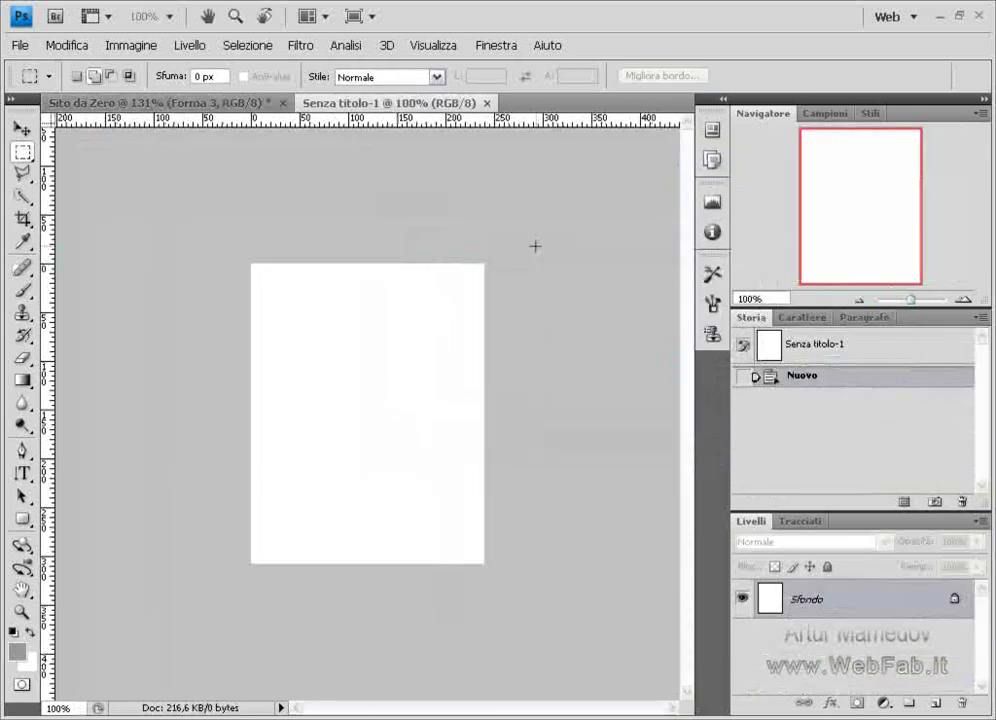
pyautogui.hotkey('ctrl', 'v')
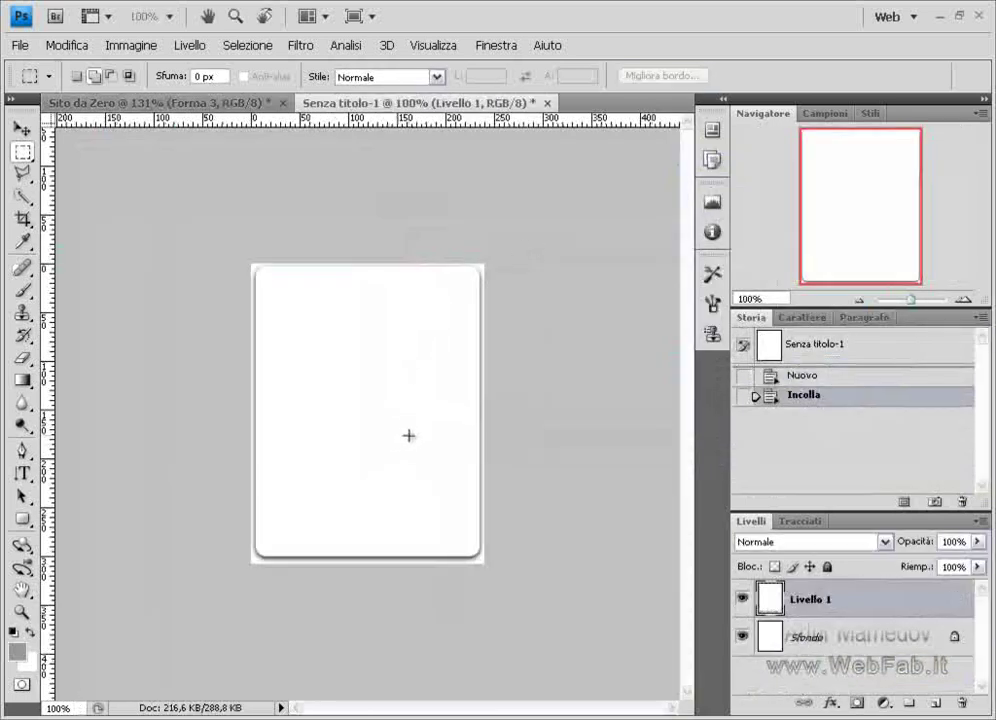
pyautogui.doubleClick(950, 640)
pyautogui.click(684, 230)
pyautogui.moveTo(775, 637); pyautogui.dragTo(962, 703)
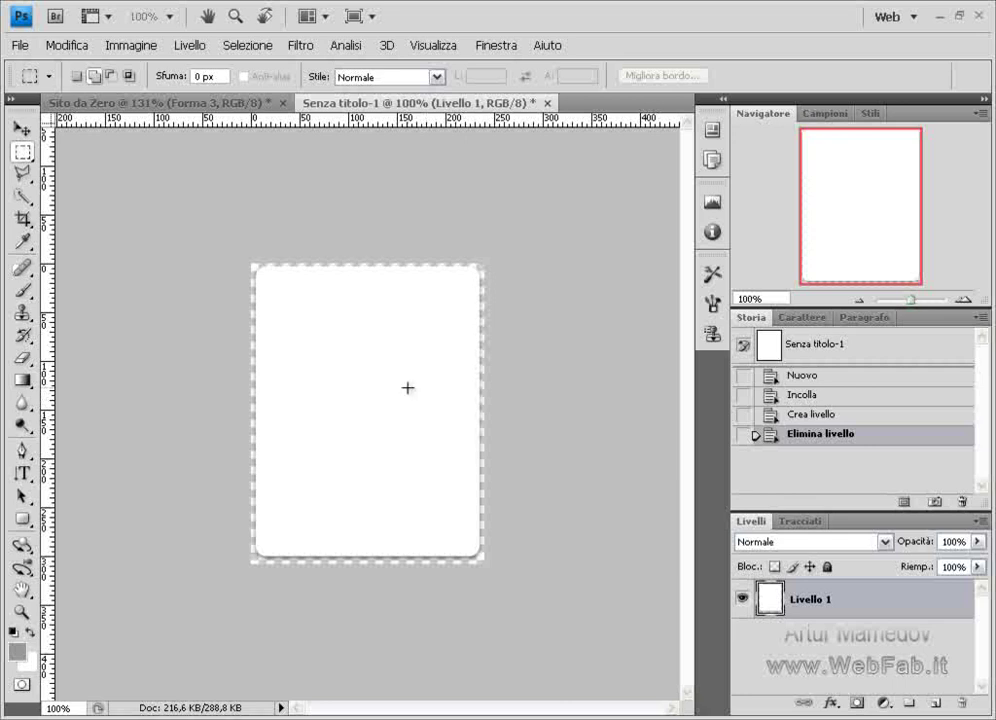
pyautogui.moveTo(238, 289); pyautogui.dragTo(498, 262)
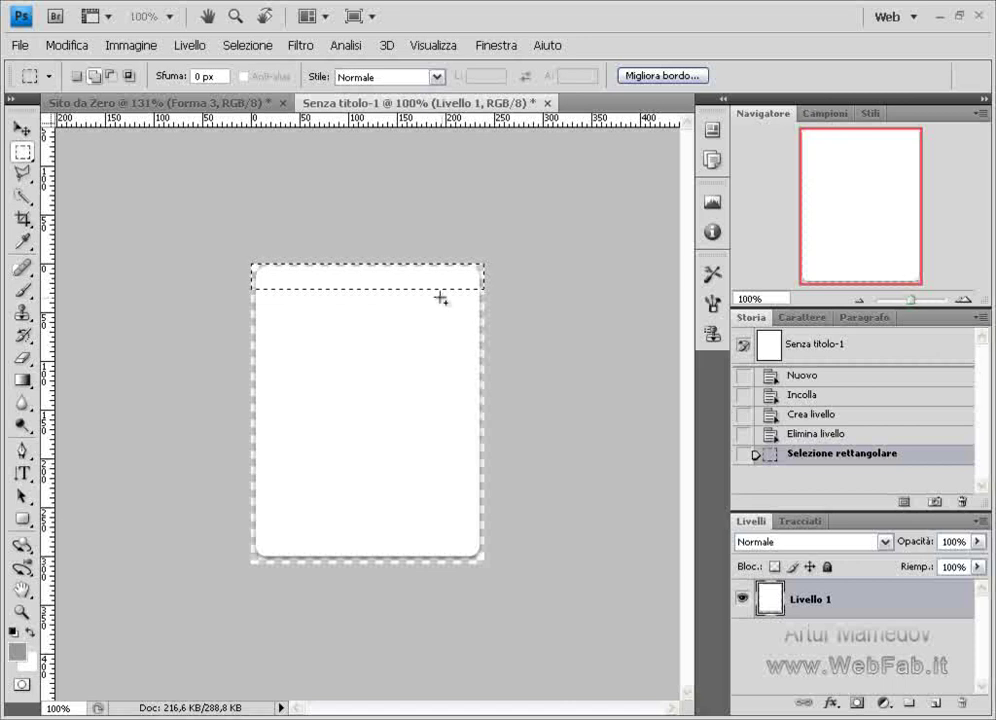
# - Transform the selection to 18 px tall, aligned to the box's top edge
pyautogui.rightClick(396, 288)
pyautogui.click(457, 484)
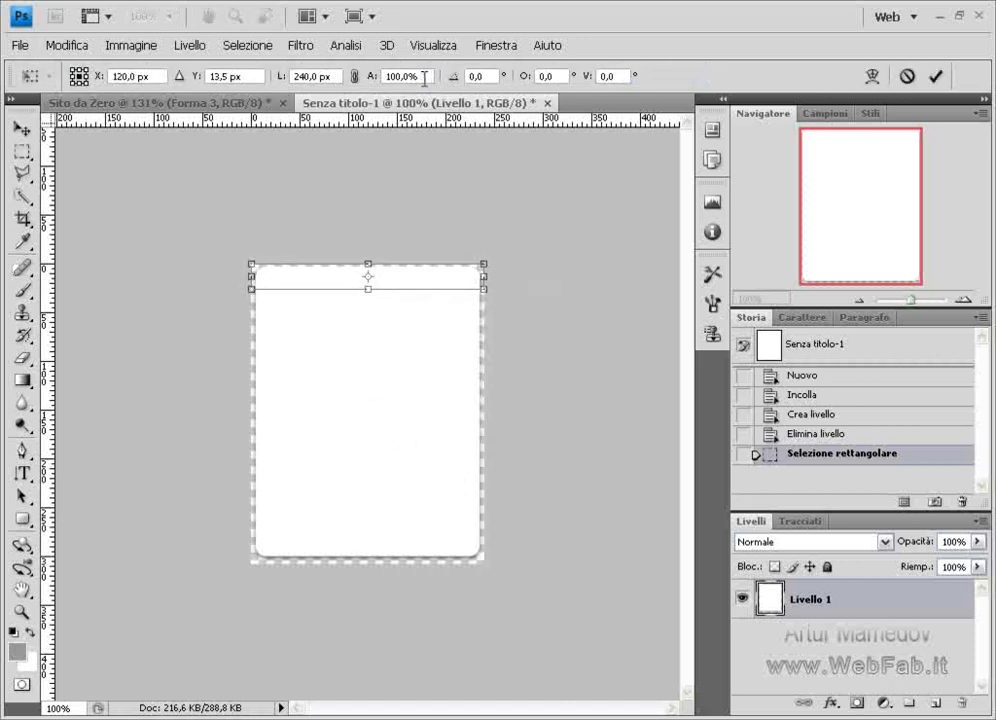
pyautogui.click(373, 78)
pyautogui.write('18px%')
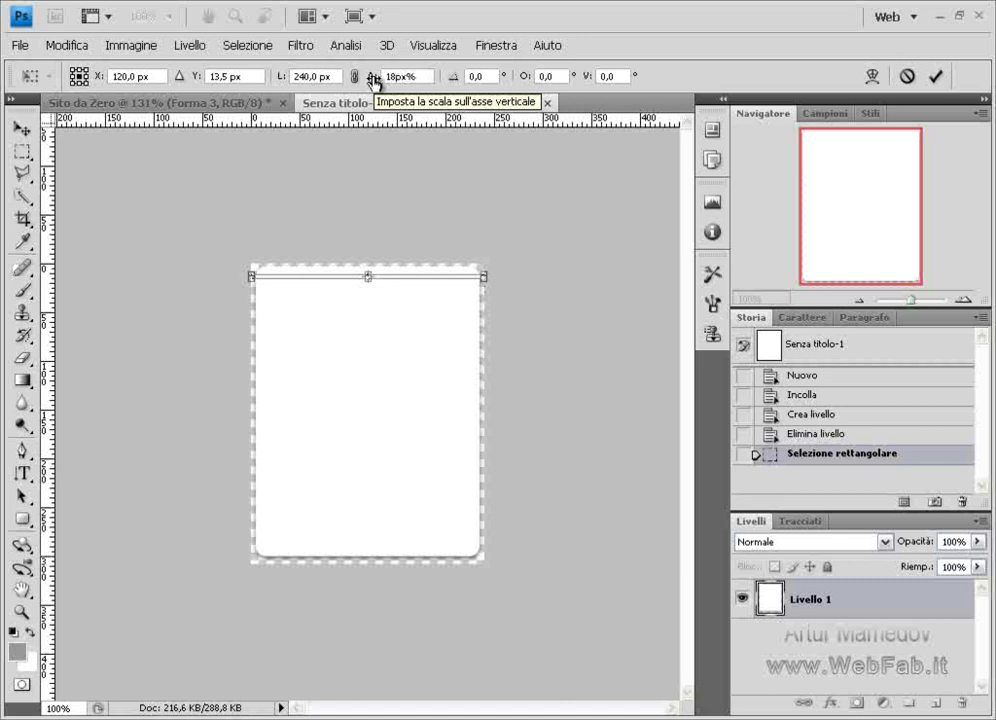
pyautogui.press('Delete')
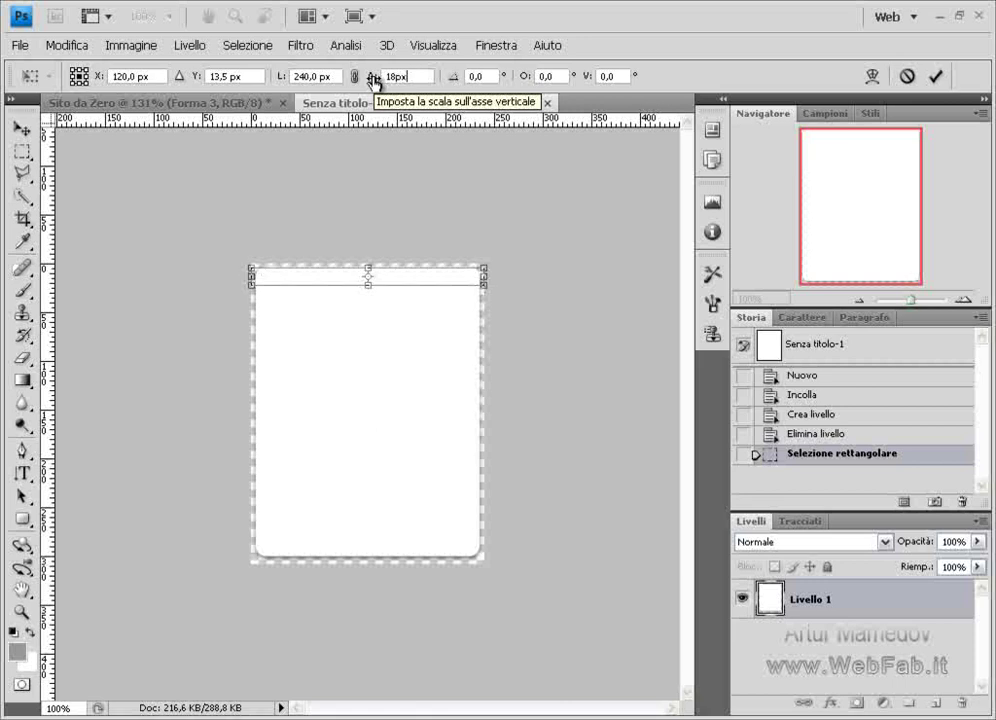
pyautogui.moveTo(415, 283); pyautogui.dragTo(415, 279)
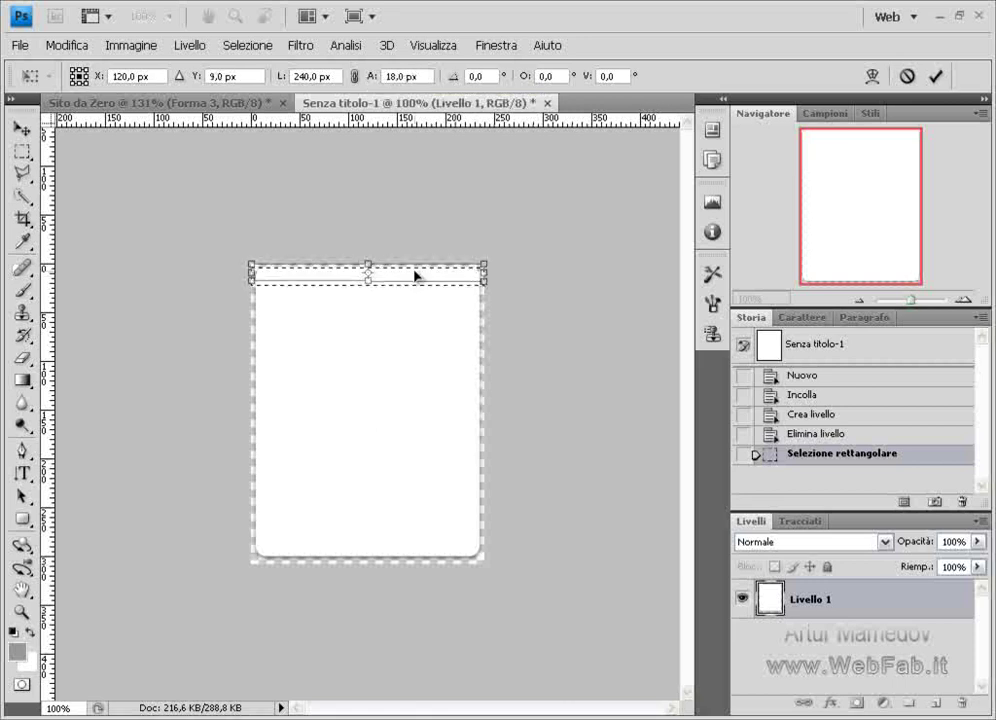
pyautogui.hotkey('ctrl', '+')
pyautogui.scroll(1, 488, 273)
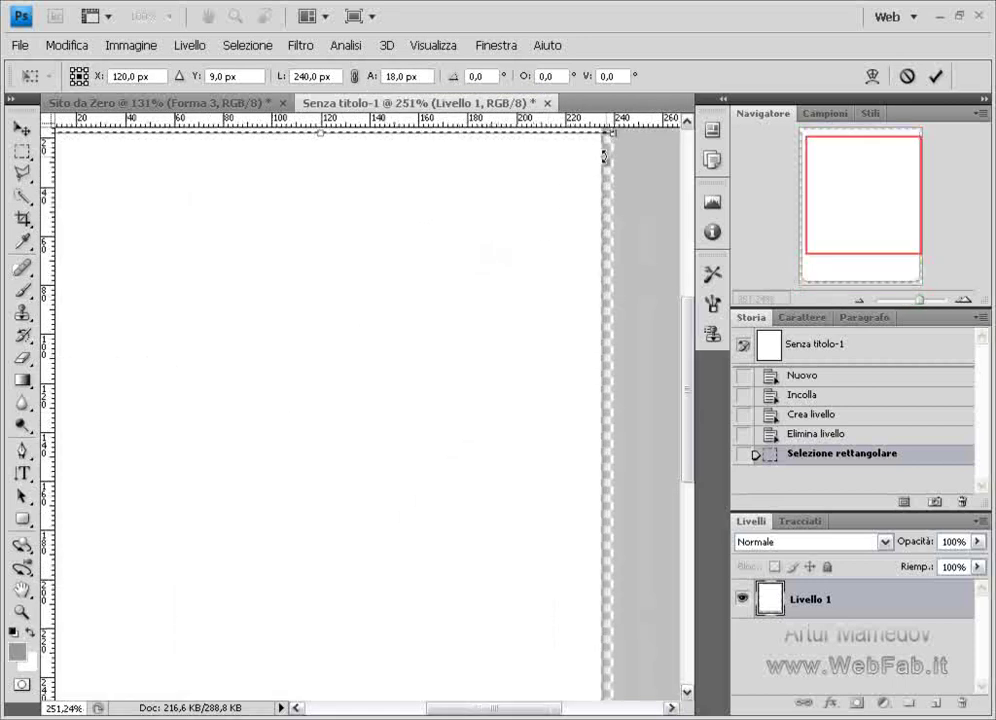
pyautogui.scroll(1, 488, 273)
pyautogui.moveTo(687, 326)
pyautogui.mouseDown()
pyautogui.moveTo(690, 272)
pyautogui.moveTo(686, 283)
pyautogui.mouseUp()
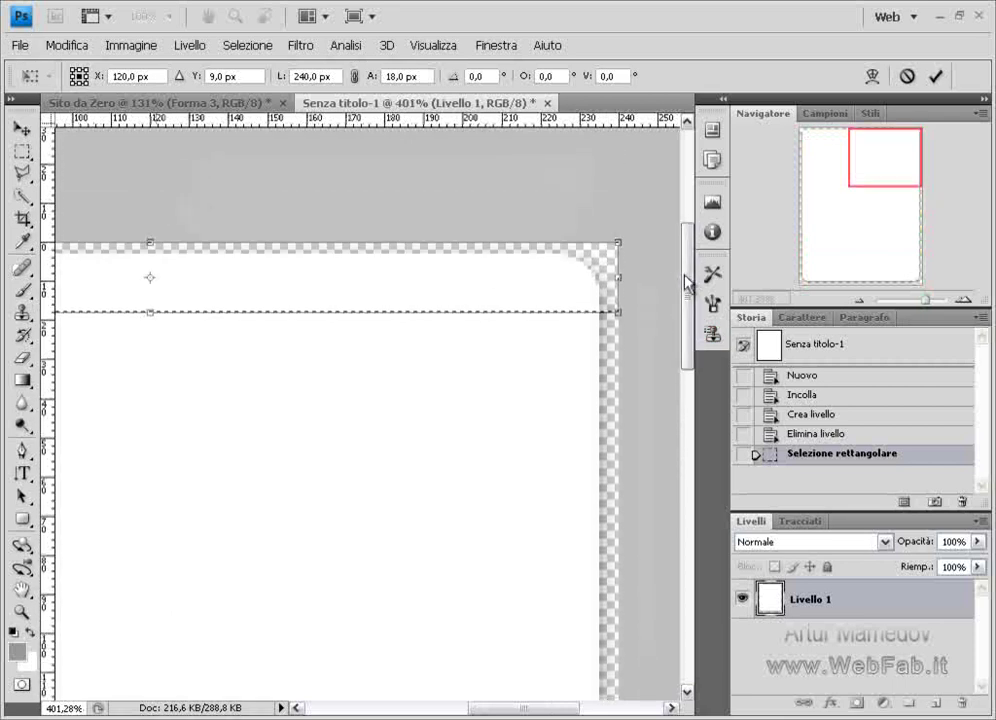
pyautogui.scroll(1, 582, 289)
pyautogui.scroll(1, 578, 292)
pyautogui.press('alt')
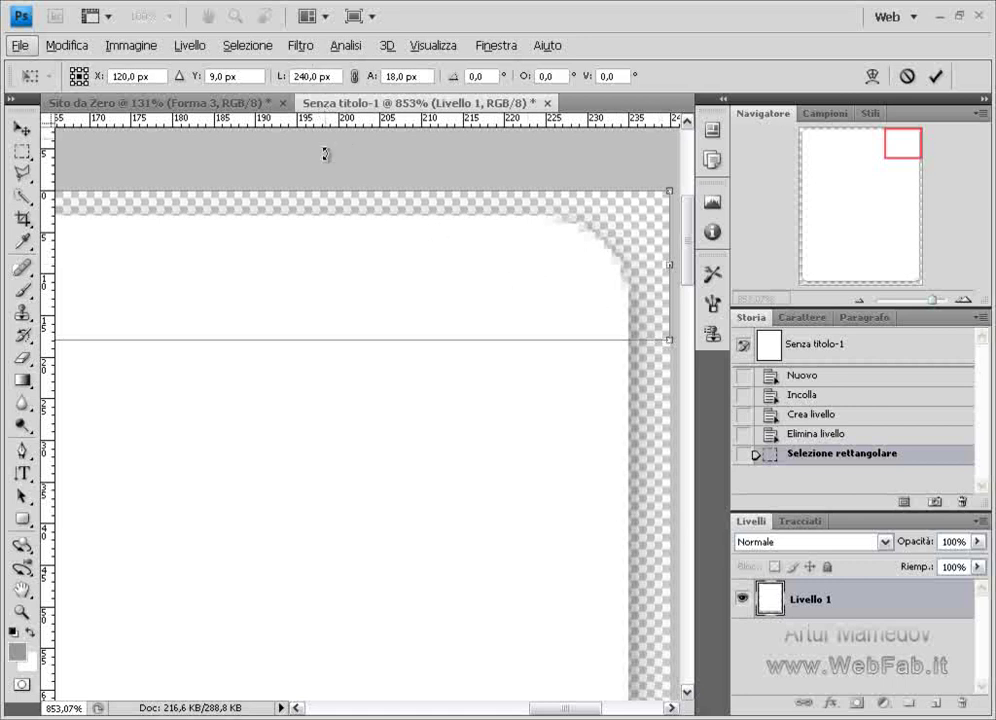
pyautogui.press('Return')
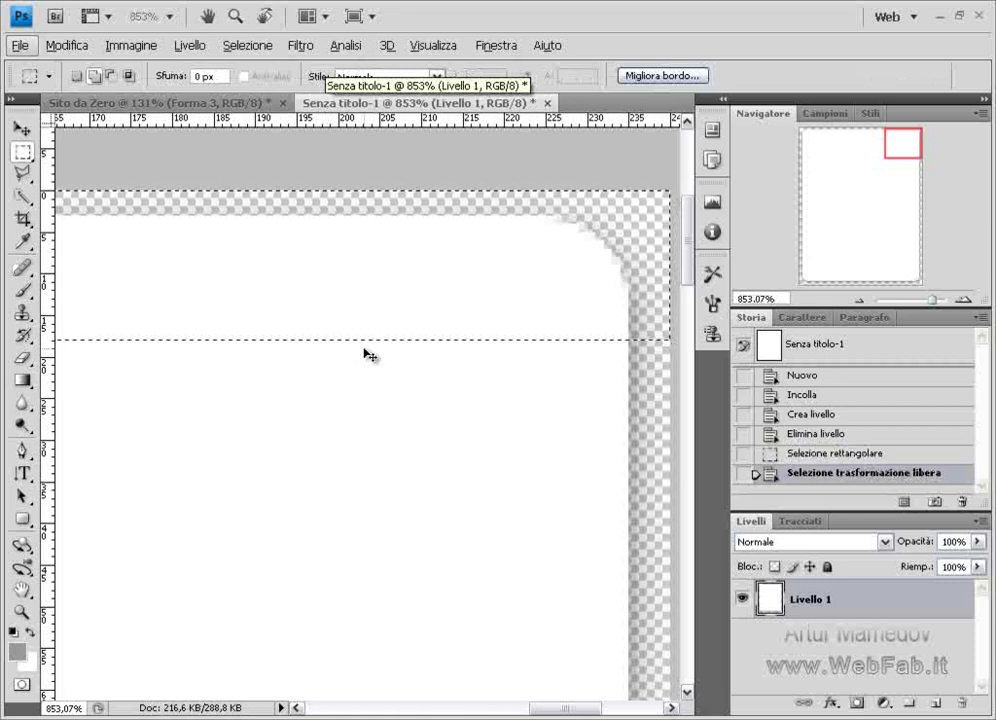
# - Paste the top strip into a new 240 × 18 document and delete its white background
pyautogui.hotkey('ctrl', 'n')
pyautogui.click(800, 205)
pyautogui.hotkey('ctrl', 'v')
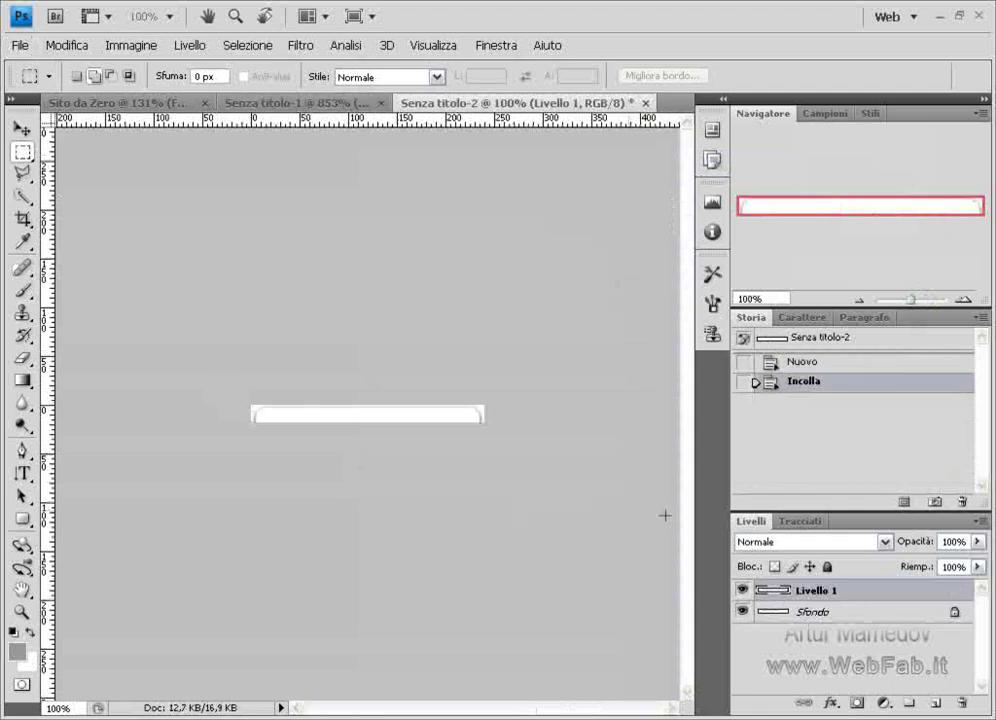
pyautogui.doubleClick(955, 615)
pyautogui.click(700, 235)
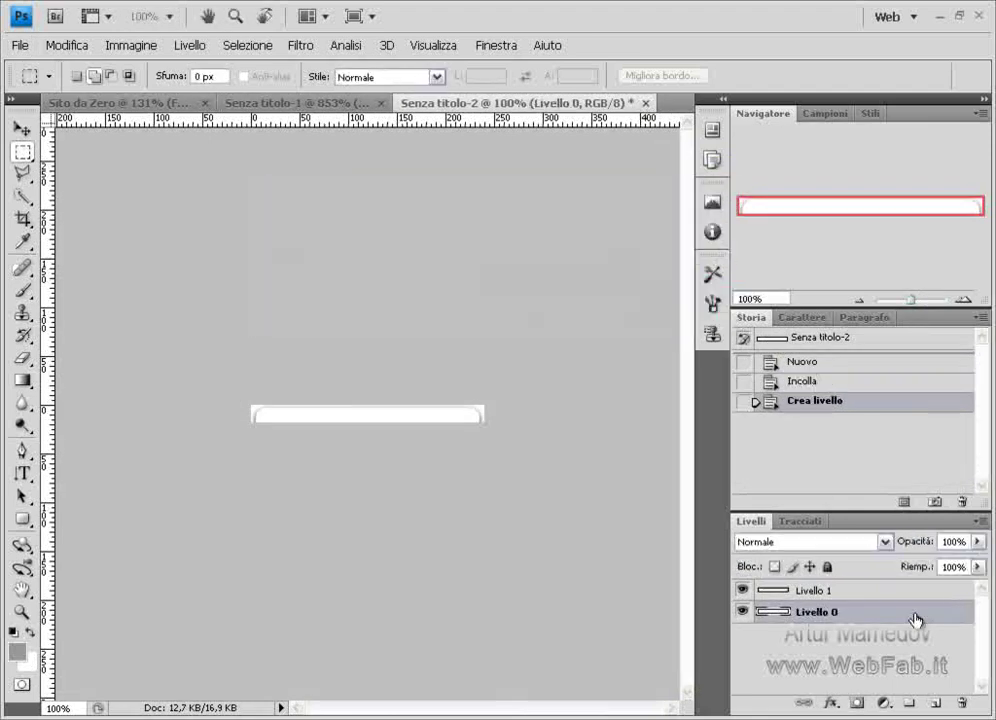
pyautogui.moveTo(855, 600); pyautogui.dragTo(962, 704)
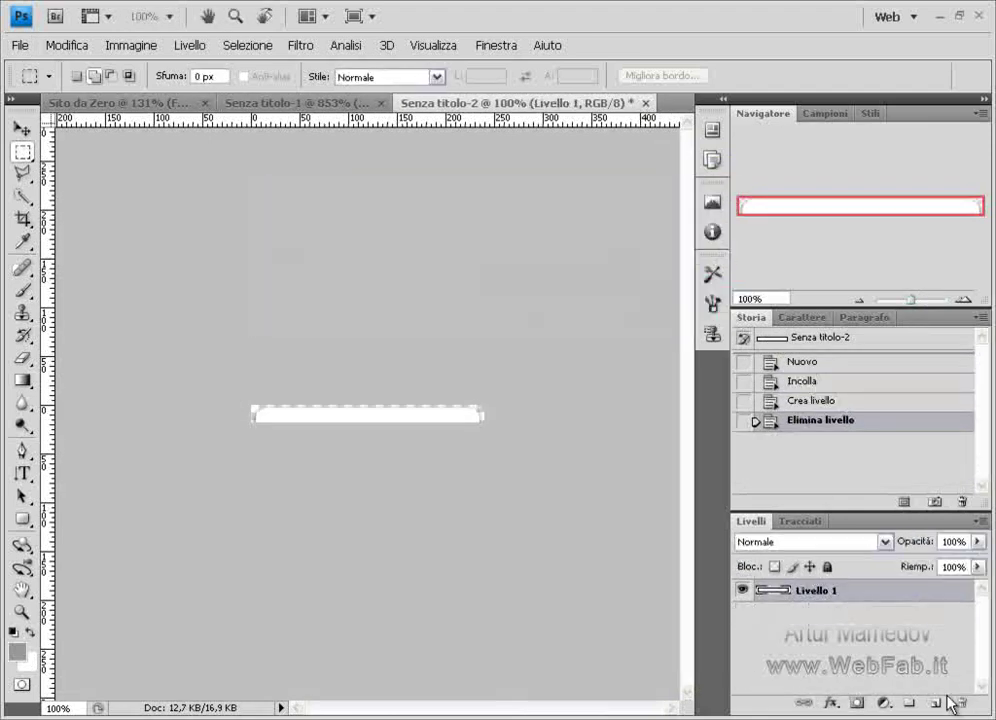
# - Open Save for Web for the strip and set its matte colour to white
pyautogui.click(19, 45)
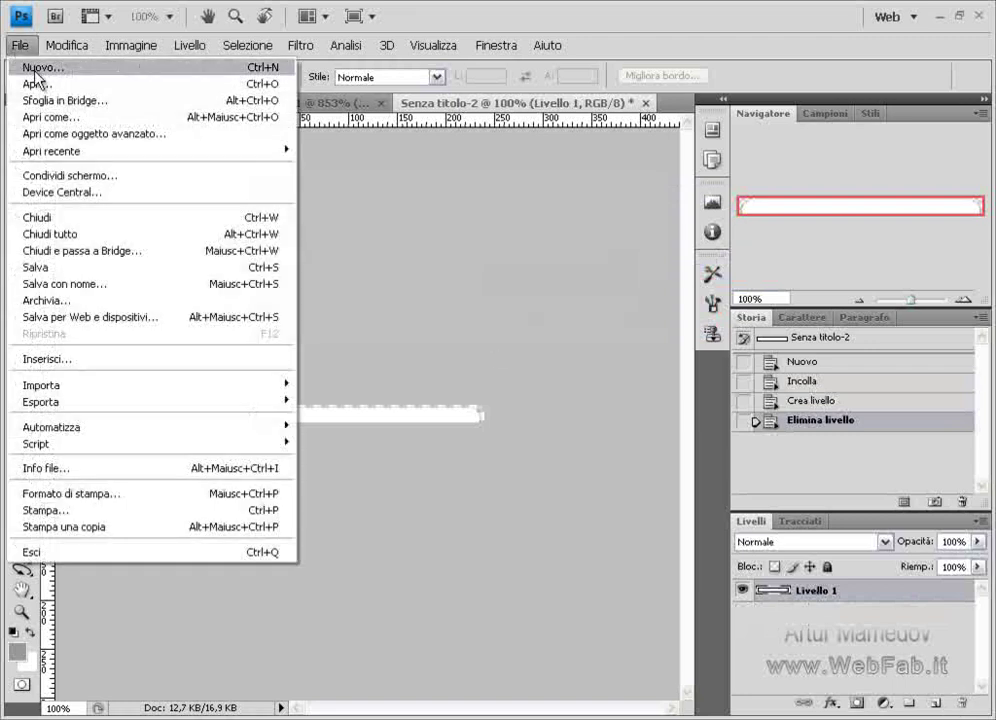
pyautogui.click(80, 317)
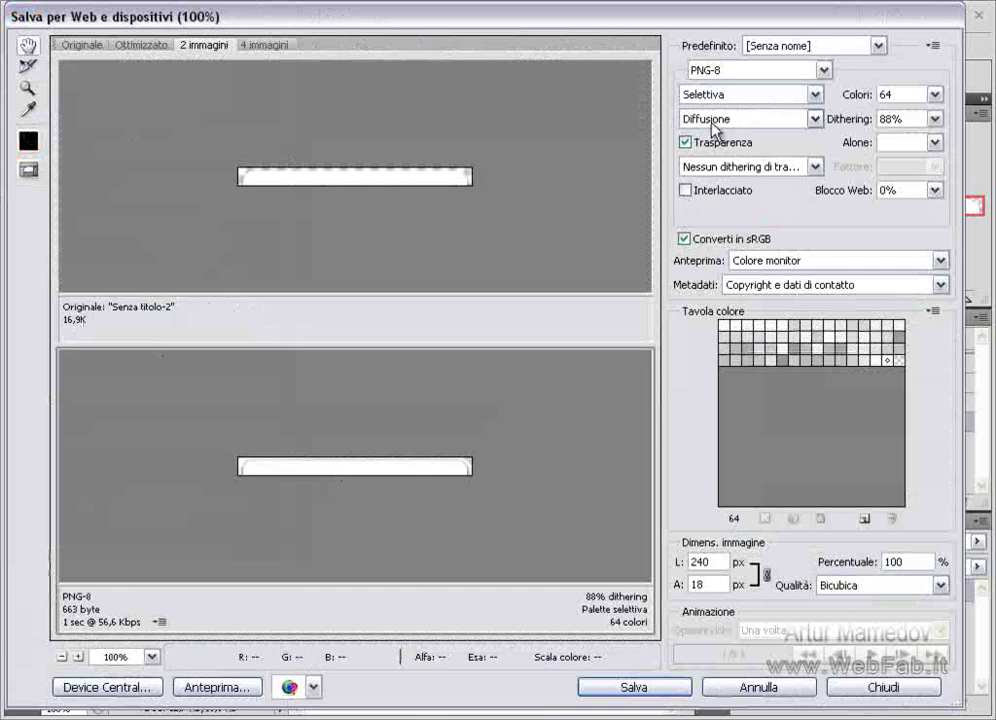
pyautogui.click(934, 143)
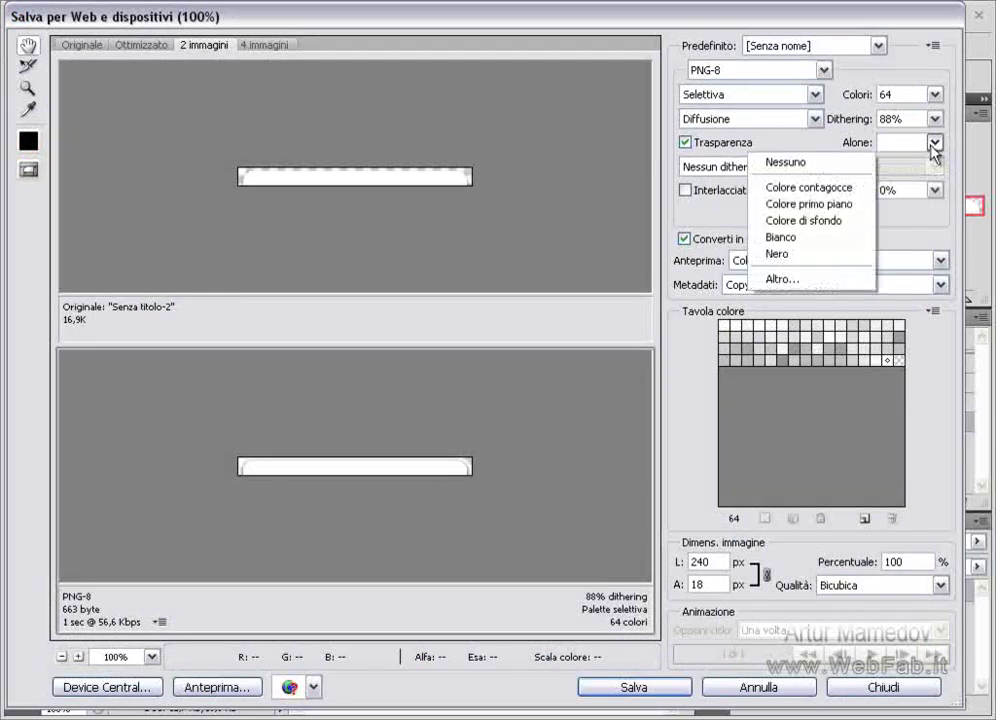
pyautogui.click(799, 244)
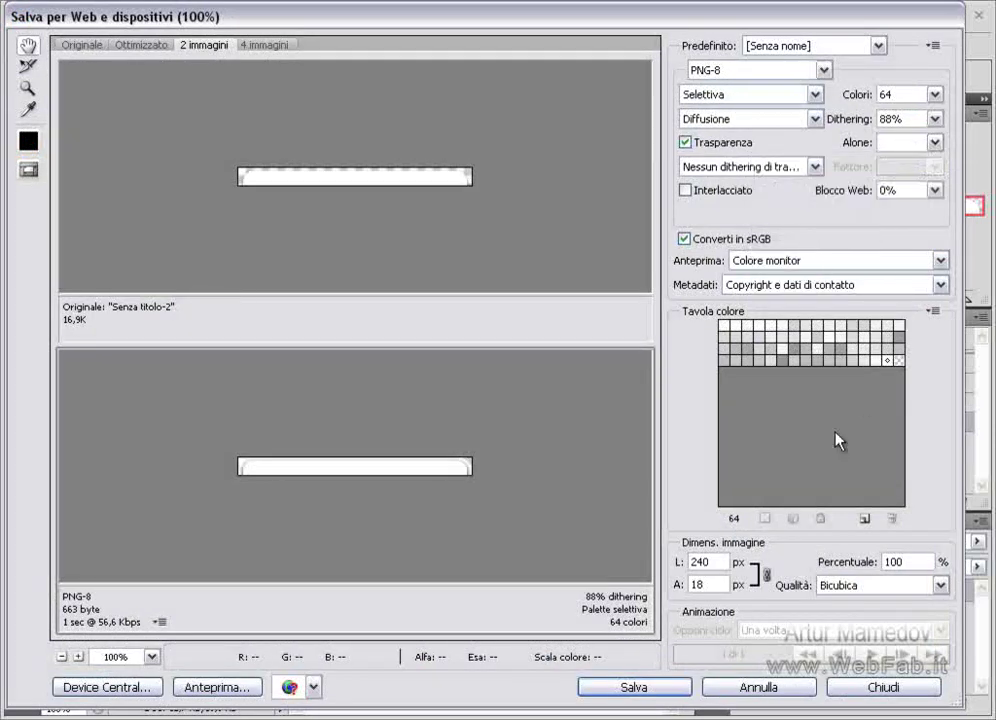
pyautogui.click(467, 467)
pyautogui.click(574, 456)
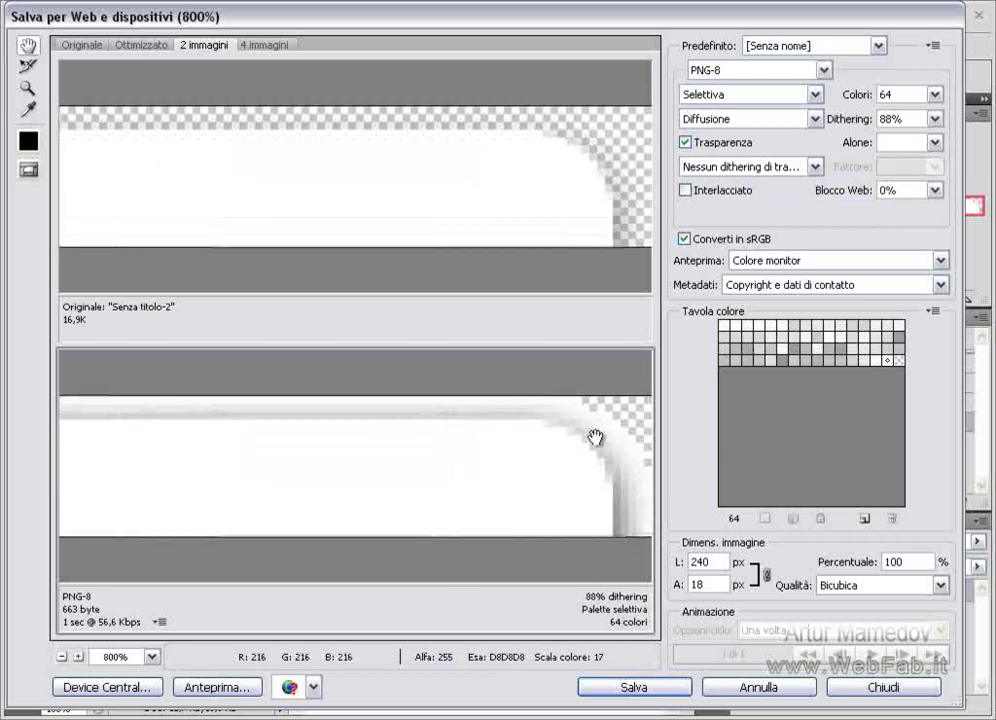
pyautogui.scroll(1, 595, 540)
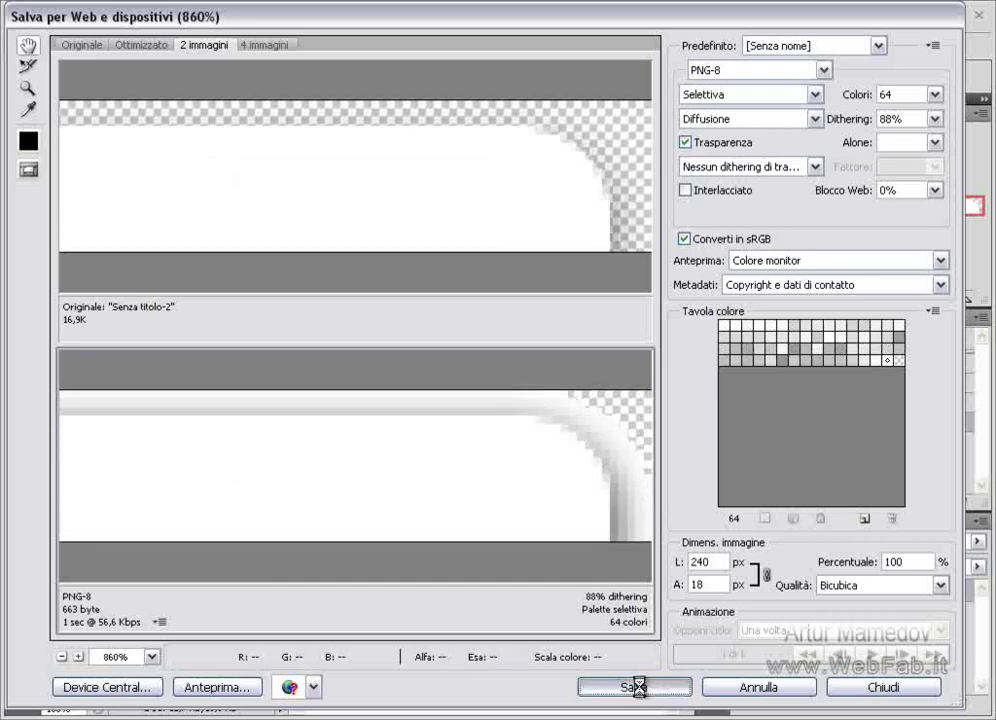
pyautogui.click(636, 688)
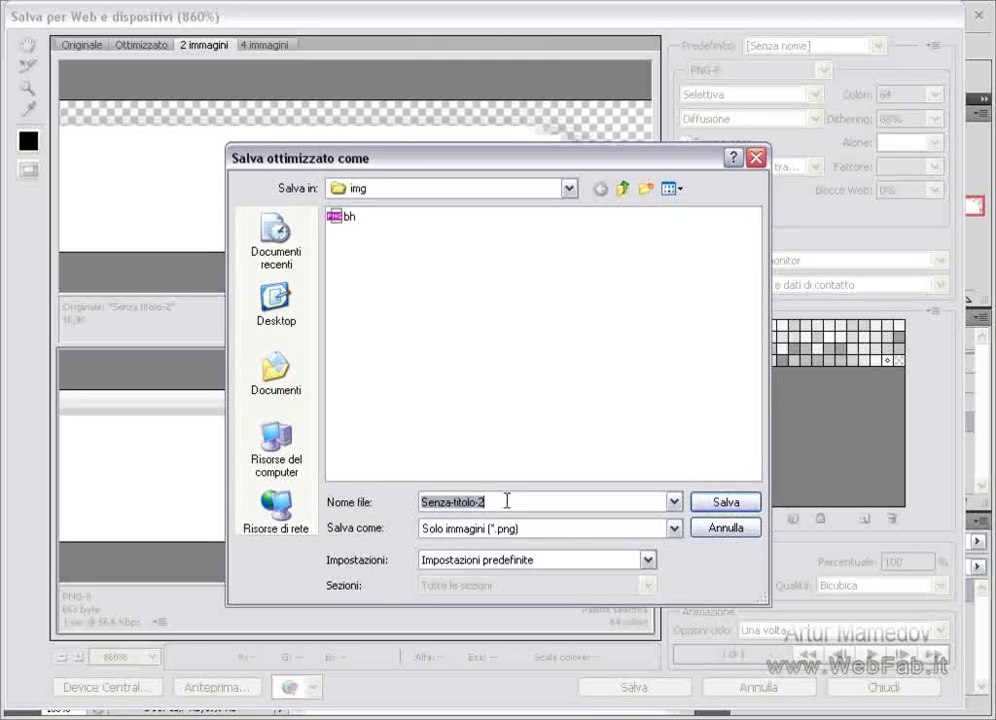
# - Save the strip as topleft PNG in the img folder and close the temporary document unsaved
pyautogui.write('topleft')
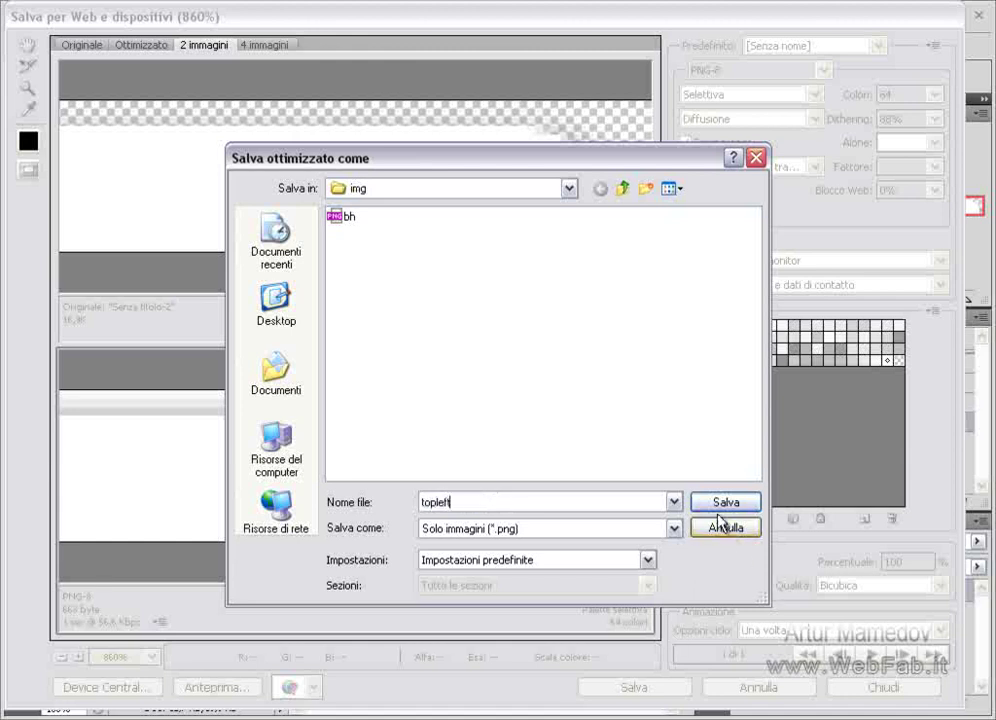
pyautogui.click(712, 505)
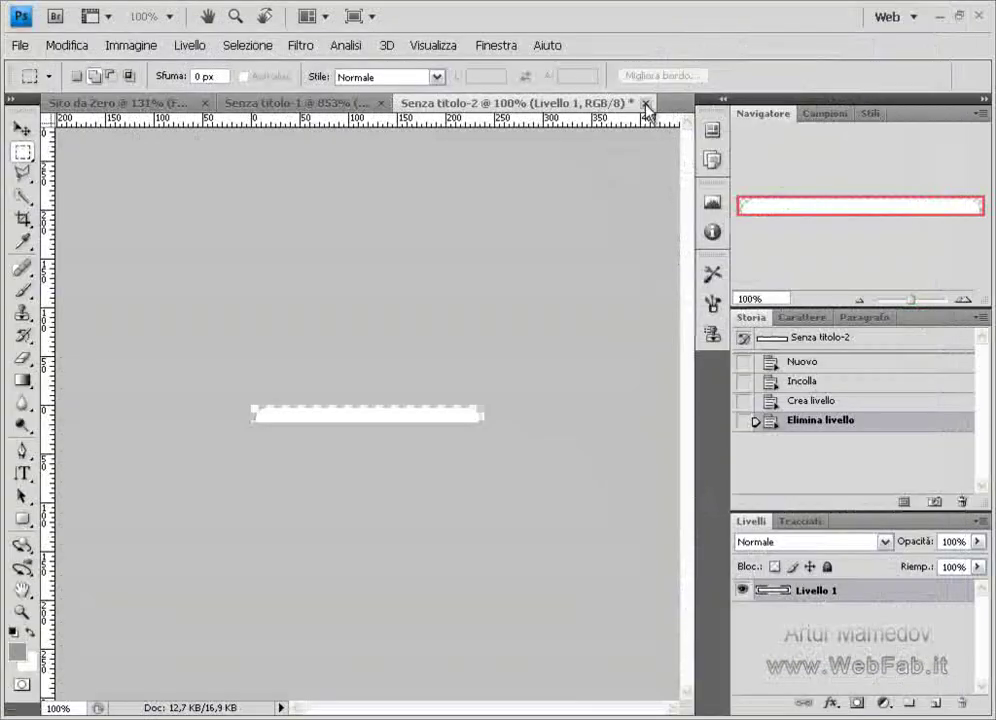
pyautogui.click(646, 103)
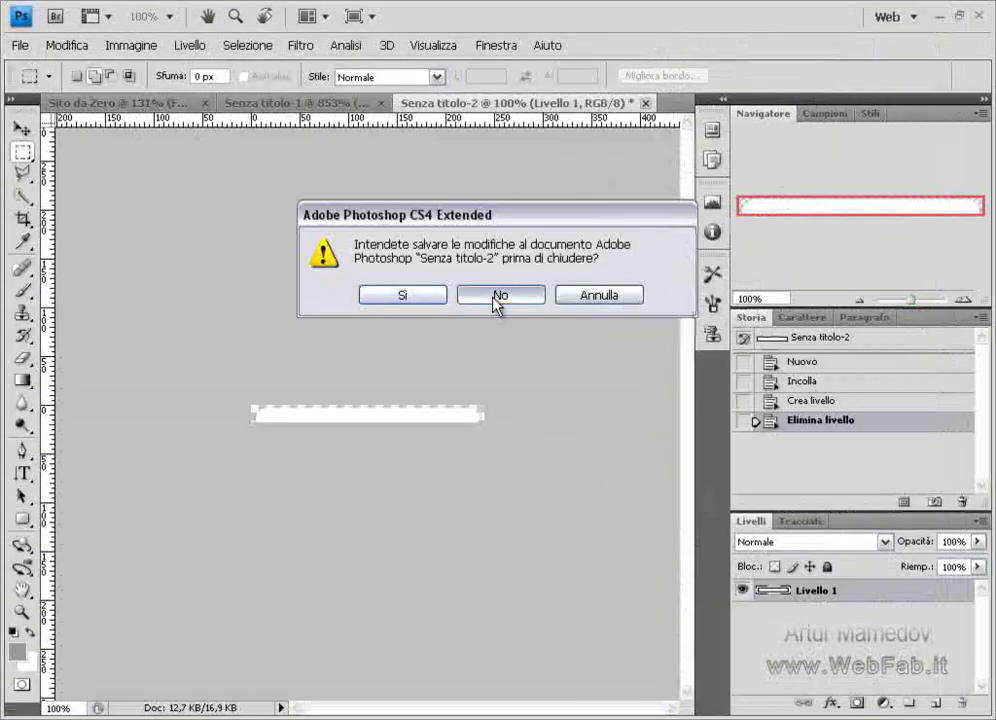
pyautogui.click(500, 295)
pyautogui.scroll(-2, 518, 330)
pyautogui.scroll(-3, 638, 260)
pyautogui.scroll(2, 645, 262)
pyautogui.scroll(3, 645, 262)
# - Marquee the box's bottom edge and set the transformed selection height to 18 px
pyautogui.hotkey('ctrl', 'd')
pyautogui.hotkey('ctrl', '0')
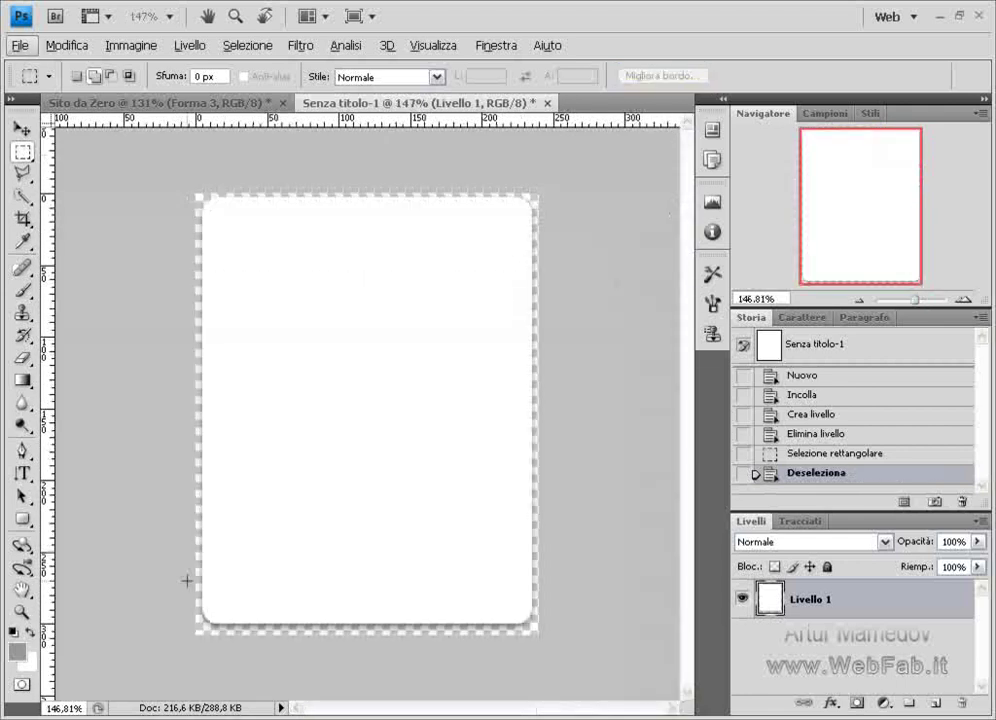
pyautogui.moveTo(273, 638); pyautogui.dragTo(565, 647)
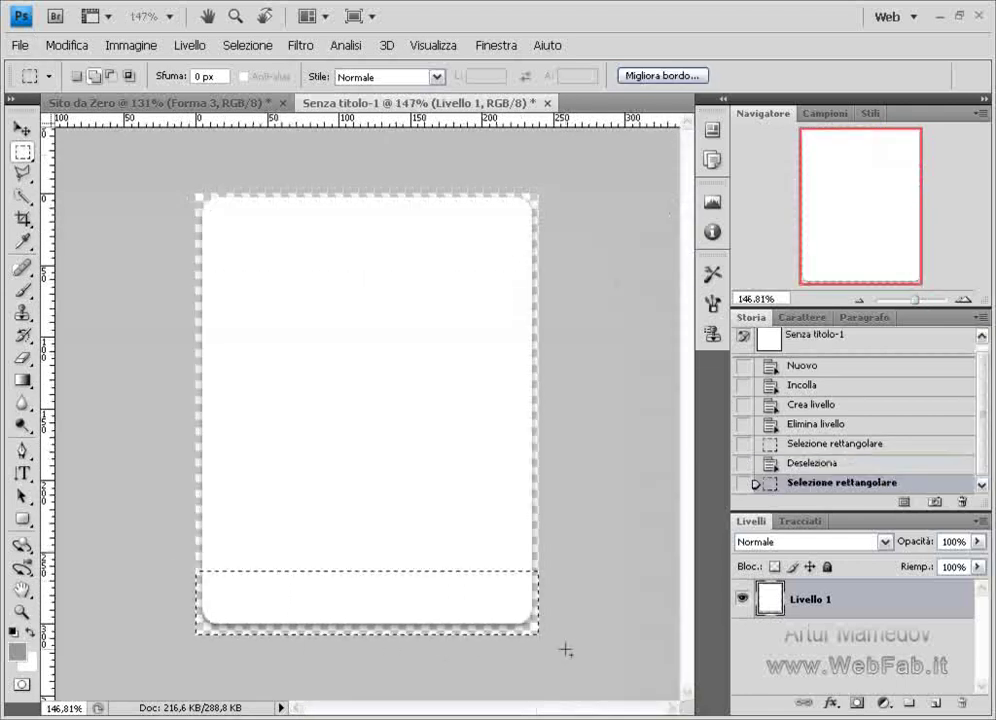
pyautogui.rightClick(286, 602)
pyautogui.click(356, 506)
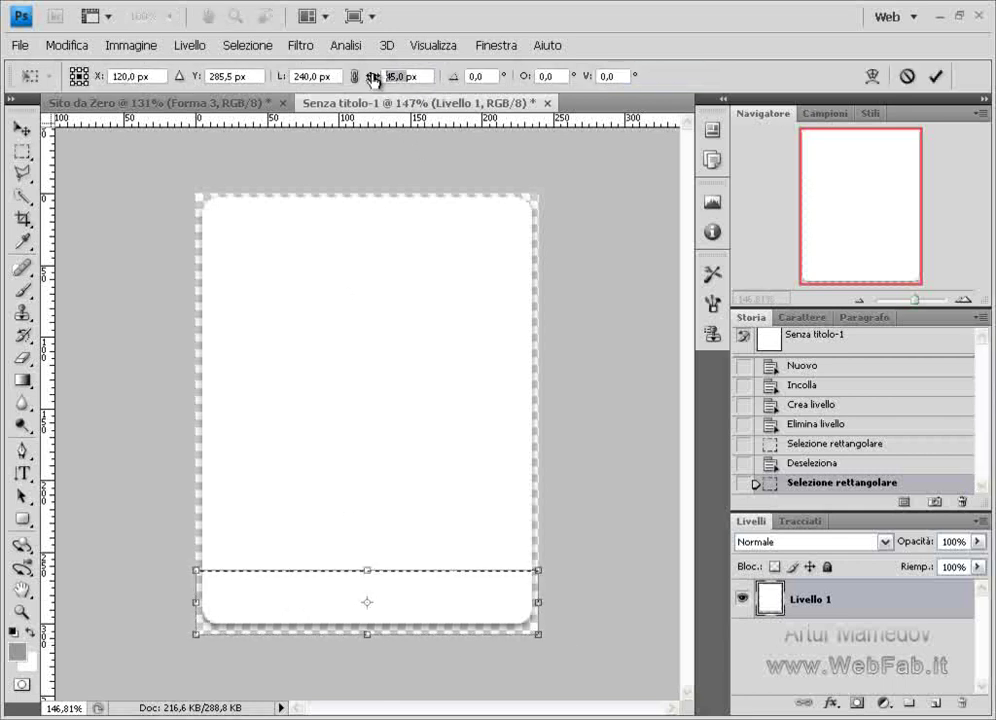
pyautogui.write('18')
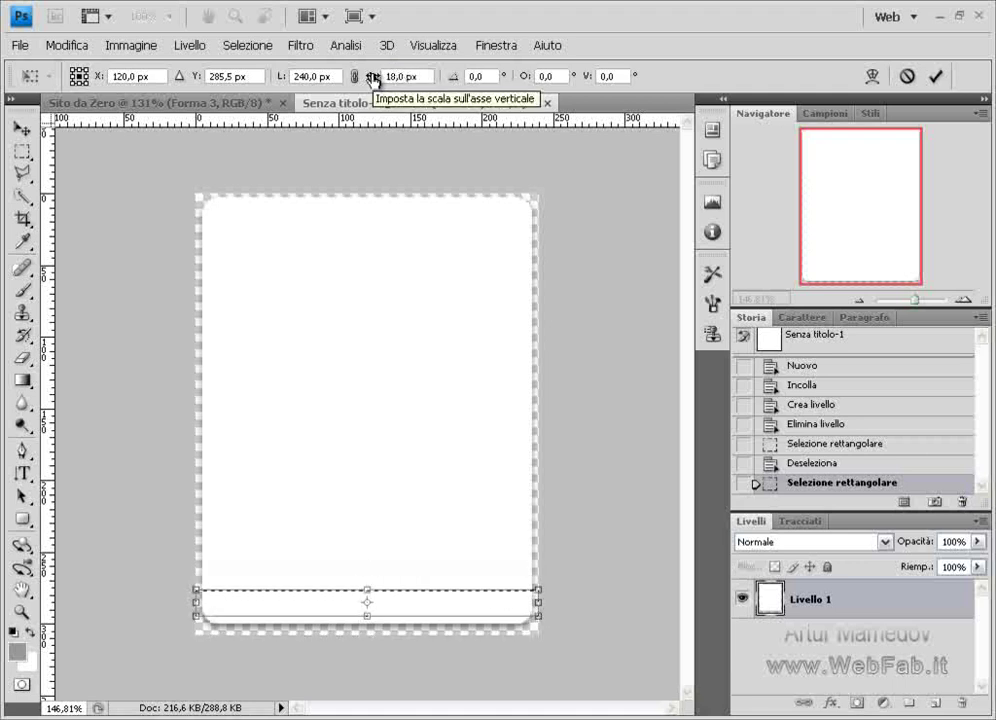
# - Position the 18 px selection on the box's bottom edge, commit it, and open a 240 × 18 document
pyautogui.scroll(2, 449, 602)
pyautogui.scroll(2, 449, 604)
pyautogui.scroll(-3, 449, 604)
pyautogui.scroll(-2, 453, 595)
pyautogui.moveTo(460, 473)
pyautogui.mouseDown()
pyautogui.moveTo(459, 497)
pyautogui.moveTo(458, 487)
pyautogui.mouseUp()
pyautogui.moveTo(527, 710); pyautogui.dragTo(556, 709)
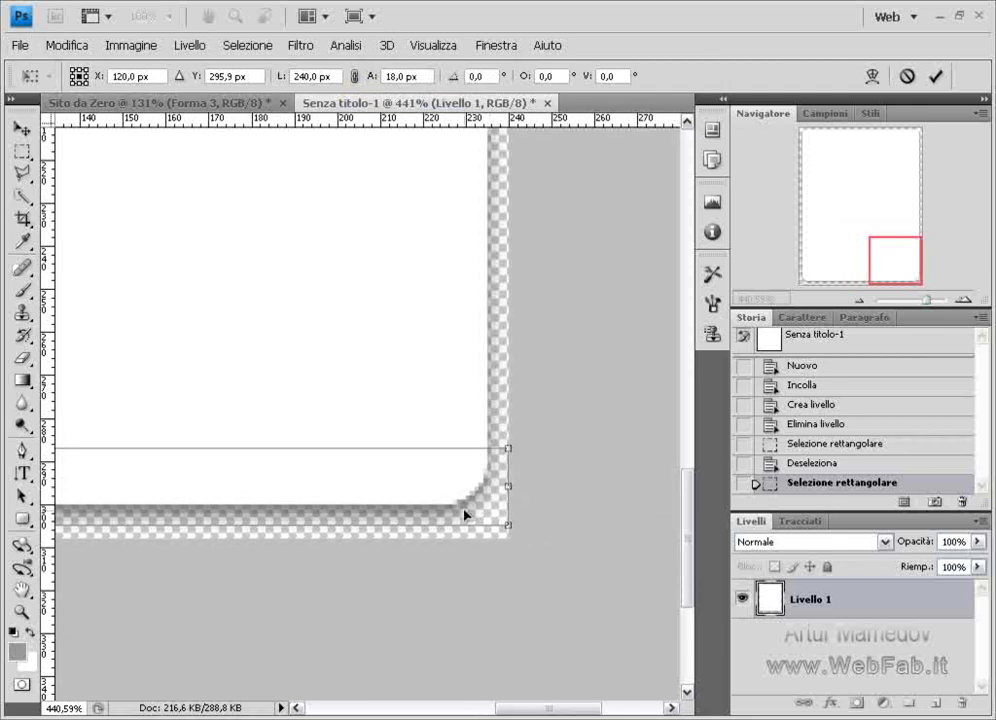
pyautogui.scroll(1, 464, 514)
pyautogui.scroll(2, 464, 516)
pyautogui.scroll(2, 480, 516)
pyautogui.scroll(1, 497, 517)
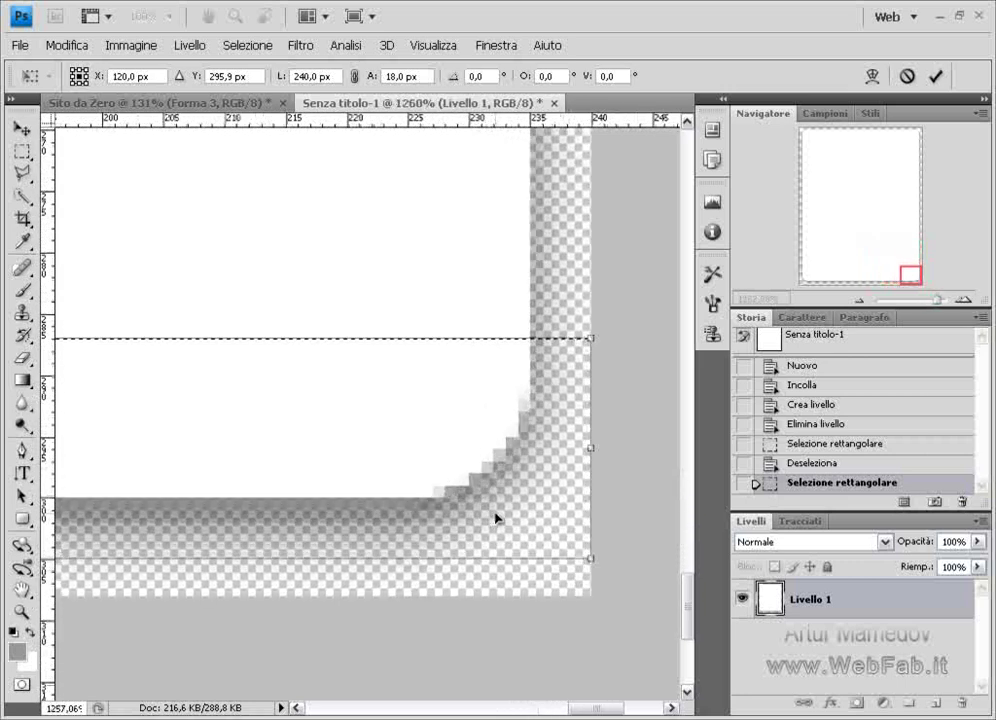
pyautogui.scroll(2, 497, 517)
pyautogui.scroll(2, 498, 518)
pyautogui.moveTo(527, 472)
pyautogui.mouseDown()
pyautogui.moveTo(528, 457)
pyautogui.moveTo(530, 478)
pyautogui.mouseUp()
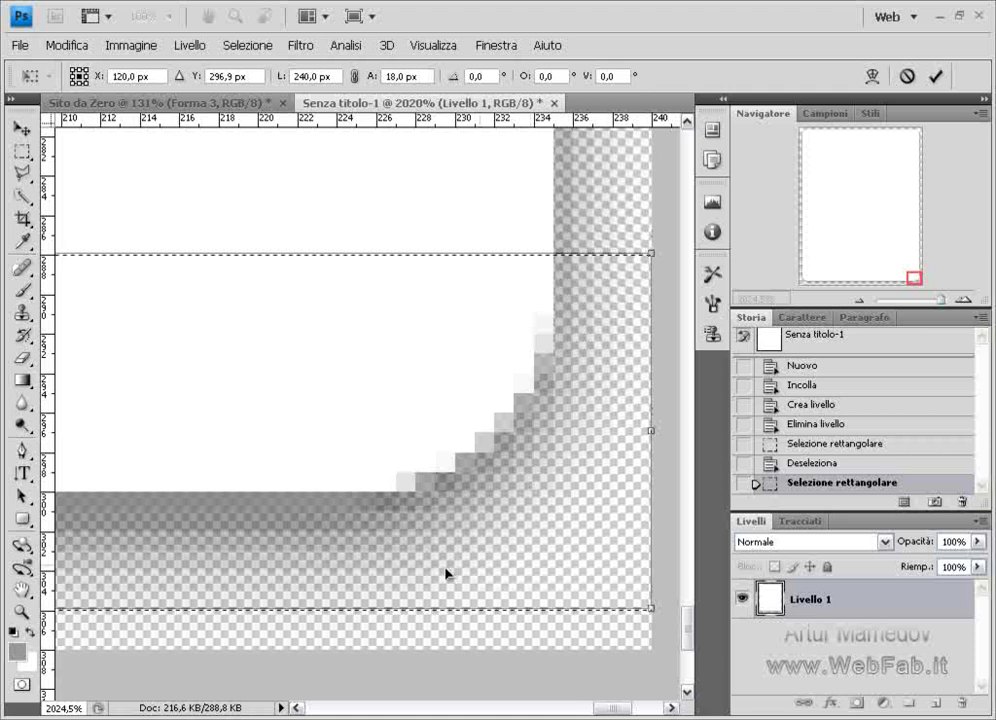
pyautogui.moveTo(605, 708); pyautogui.dragTo(430, 708)
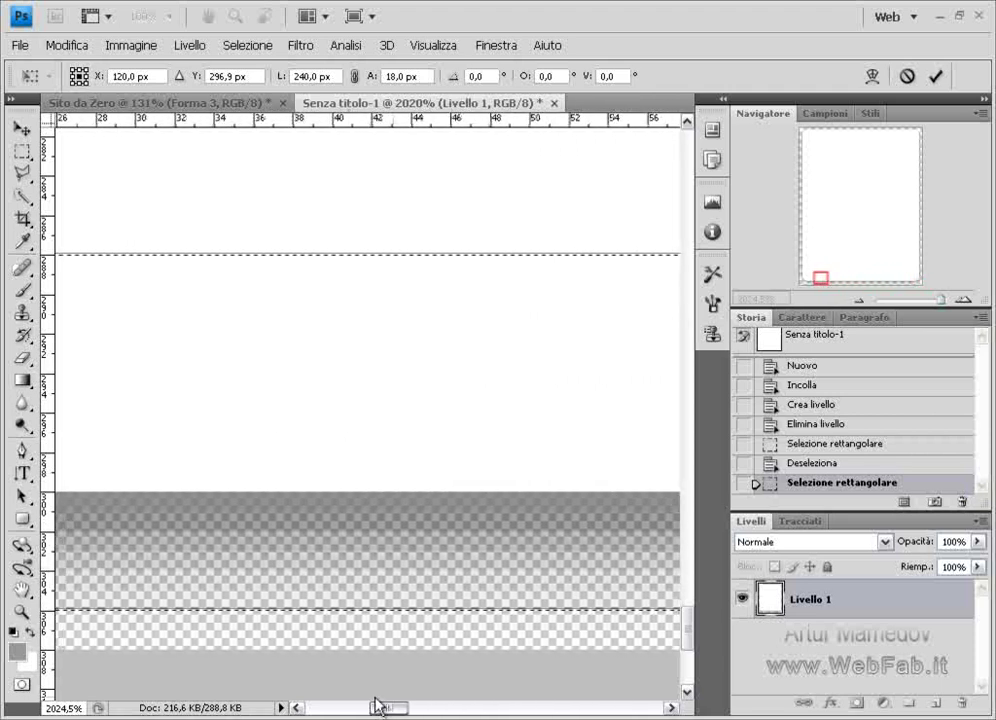
pyautogui.moveTo(430, 708)
pyautogui.mouseDown()
pyautogui.moveTo(345, 705)
pyautogui.moveTo(368, 710)
pyautogui.moveTo(360, 708)
pyautogui.mouseUp()
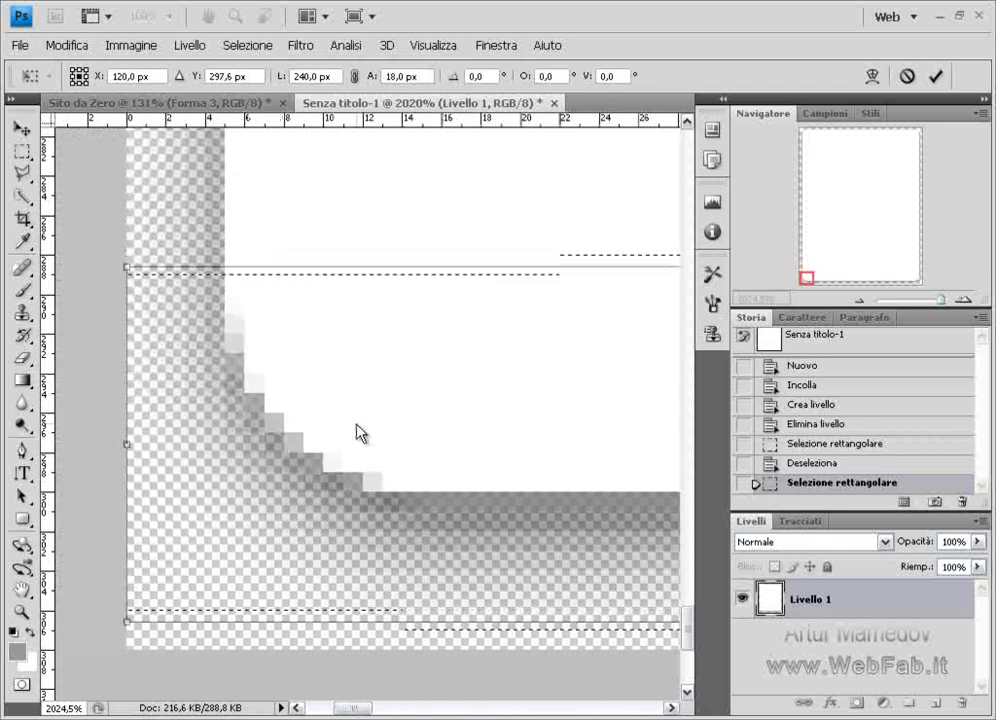
pyautogui.scroll(-1, 356, 465)
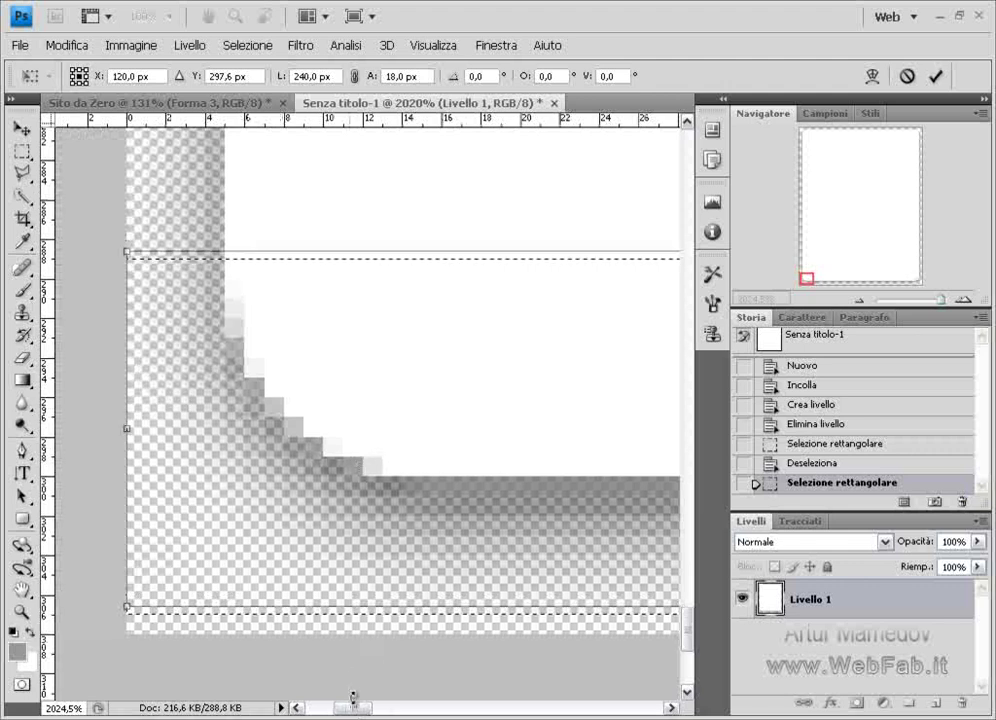
pyautogui.moveTo(352, 706)
pyautogui.mouseDown()
pyautogui.moveTo(410, 708)
pyautogui.moveTo(305, 696)
pyautogui.moveTo(345, 696)
pyautogui.moveTo(345, 685)
pyautogui.mouseUp()
pyautogui.press('Return')
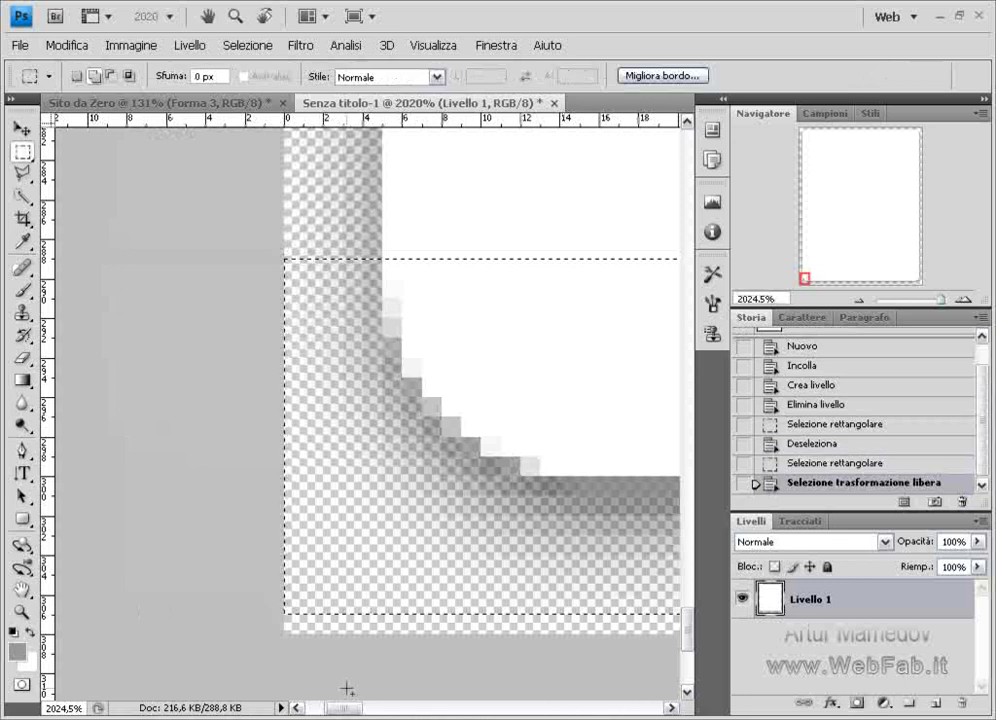
pyautogui.hotkey('ctrl', 'n')
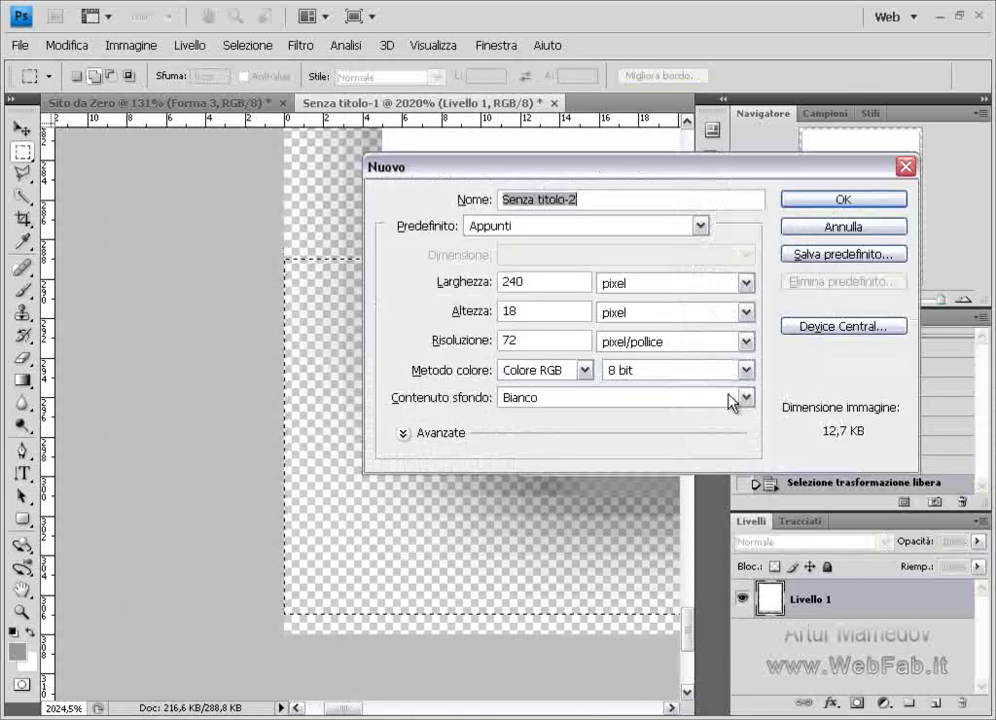
# - Paste the bottom strip into a new 240 × 18 document, delete its background, and open Save for Web
pyautogui.click(820, 201)
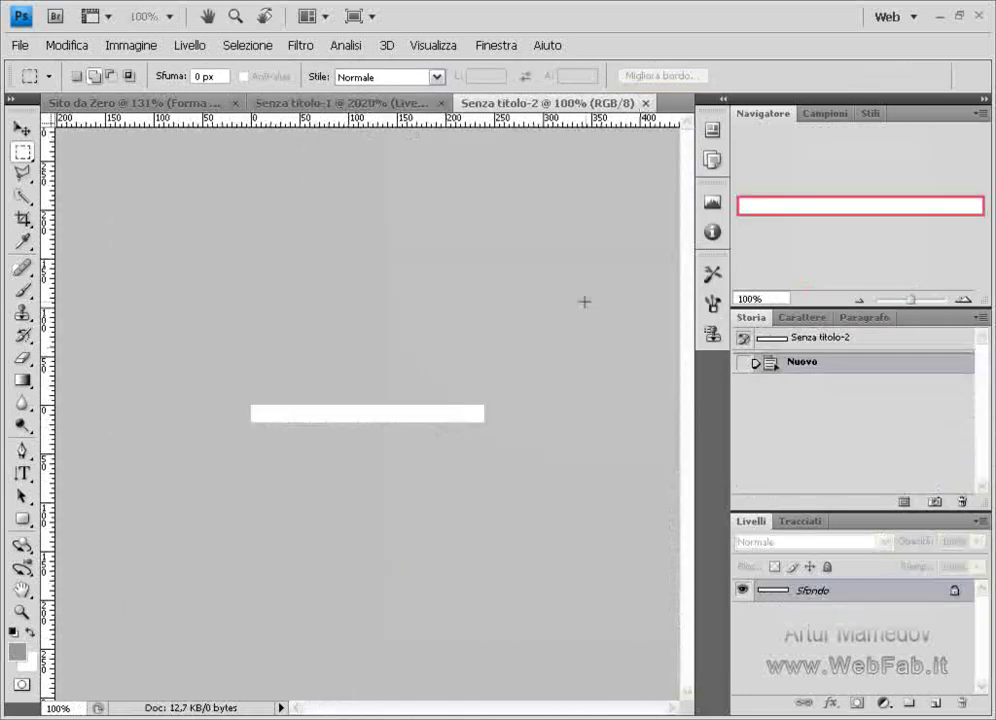
pyautogui.hotkey('ctrl', 'v')
pyautogui.doubleClick(953, 612)
pyautogui.click(684, 231)
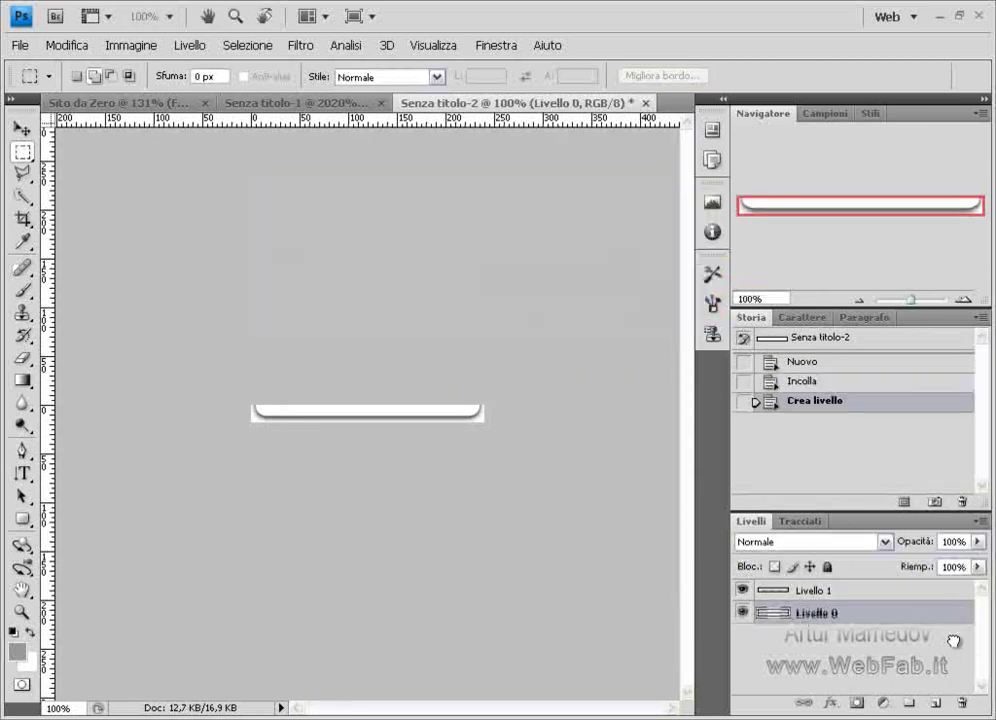
pyautogui.moveTo(935, 623); pyautogui.dragTo(961, 701)
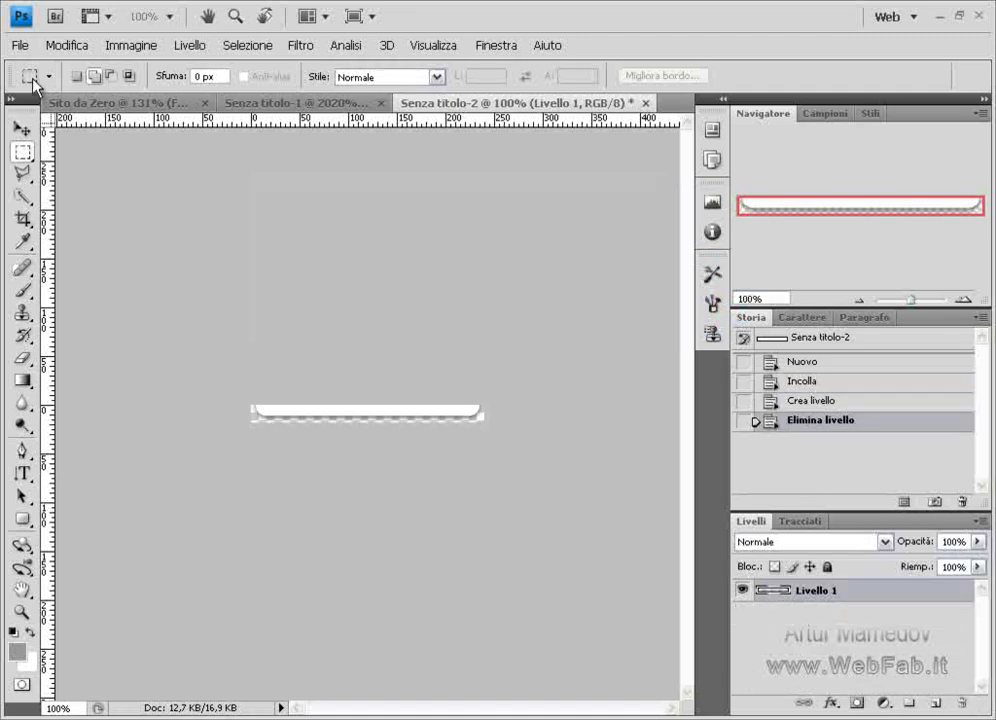
pyautogui.hotkey('ctrl', 'alt', 'shift', 's')
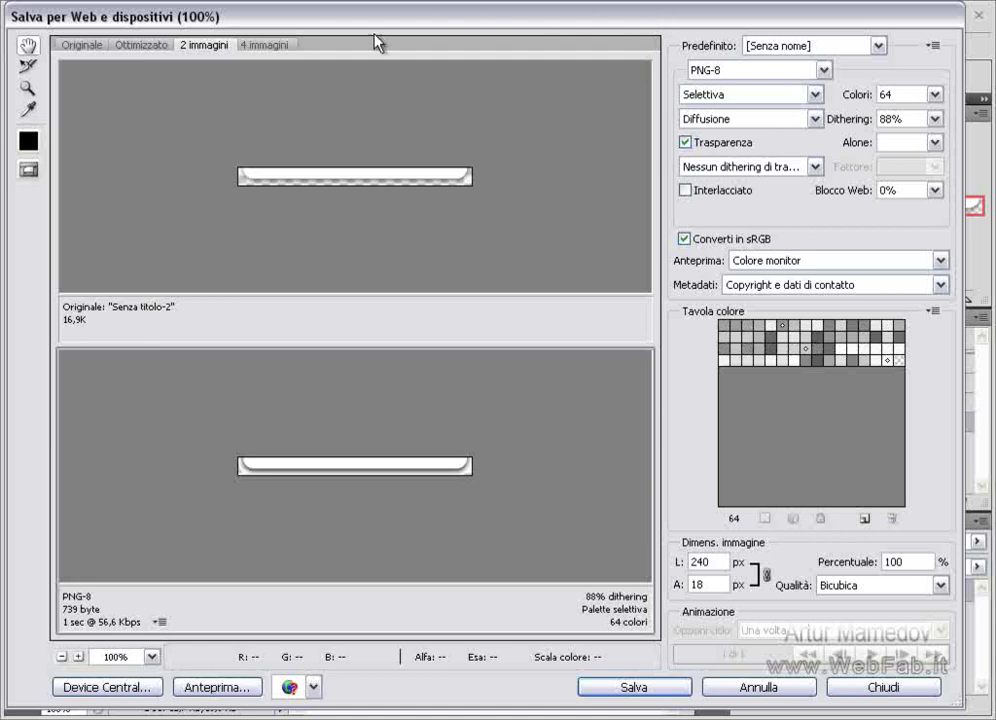
# - Export the bottom strip as bottleft PNG into the img folder and close the document unsaved
pyautogui.moveTo(341, 20); pyautogui.dragTo(405, 22)
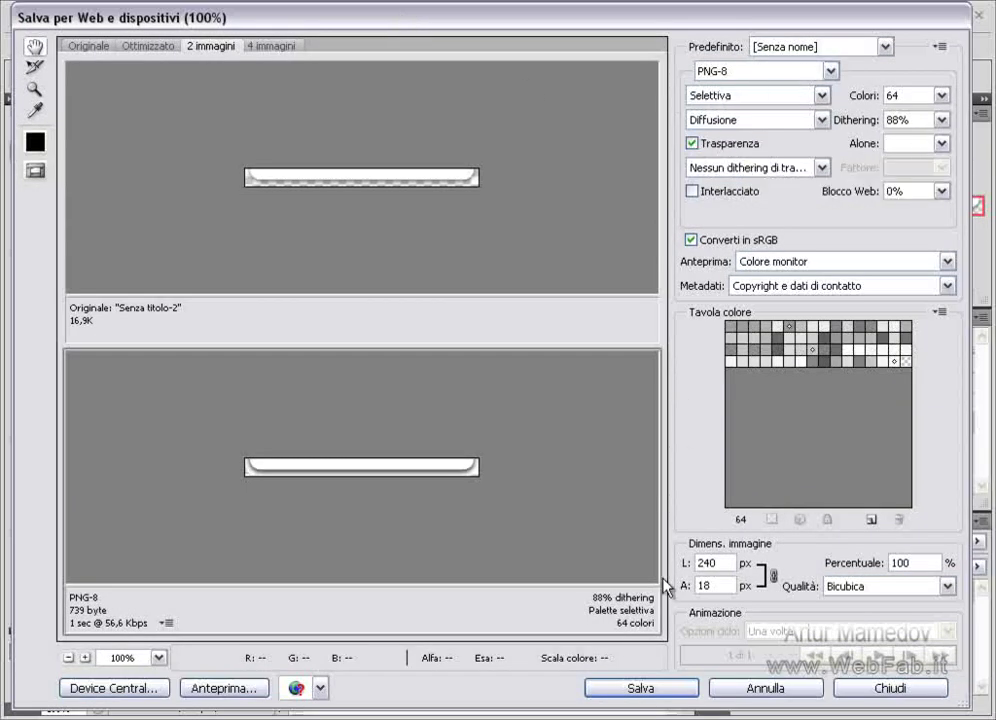
pyautogui.click(622, 692)
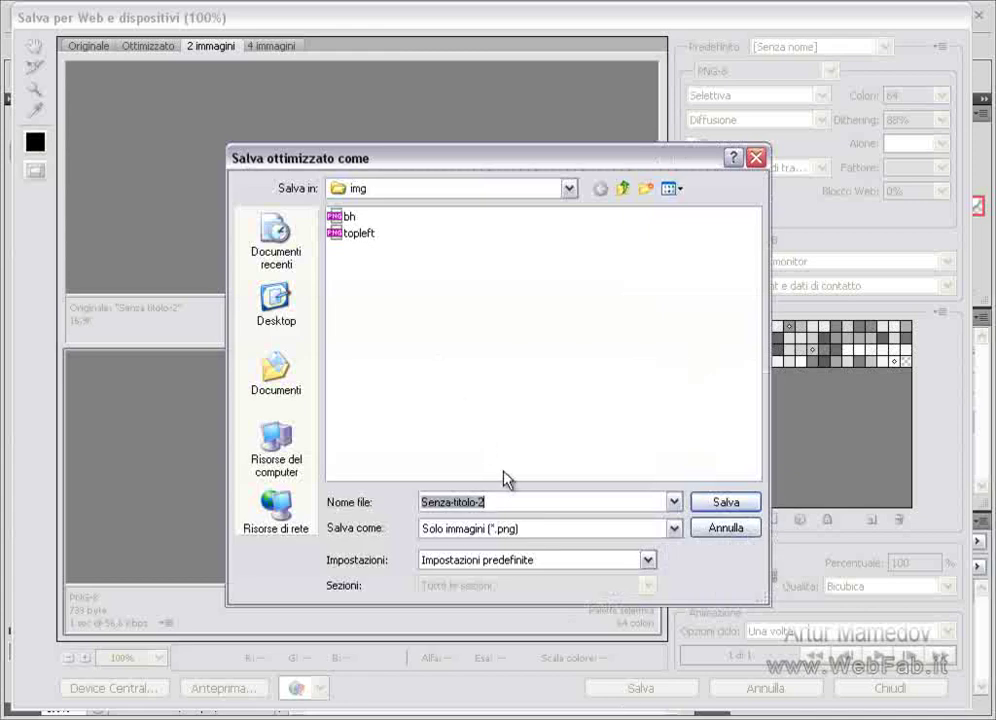
pyautogui.write('bottleft')
pyautogui.click(720, 501)
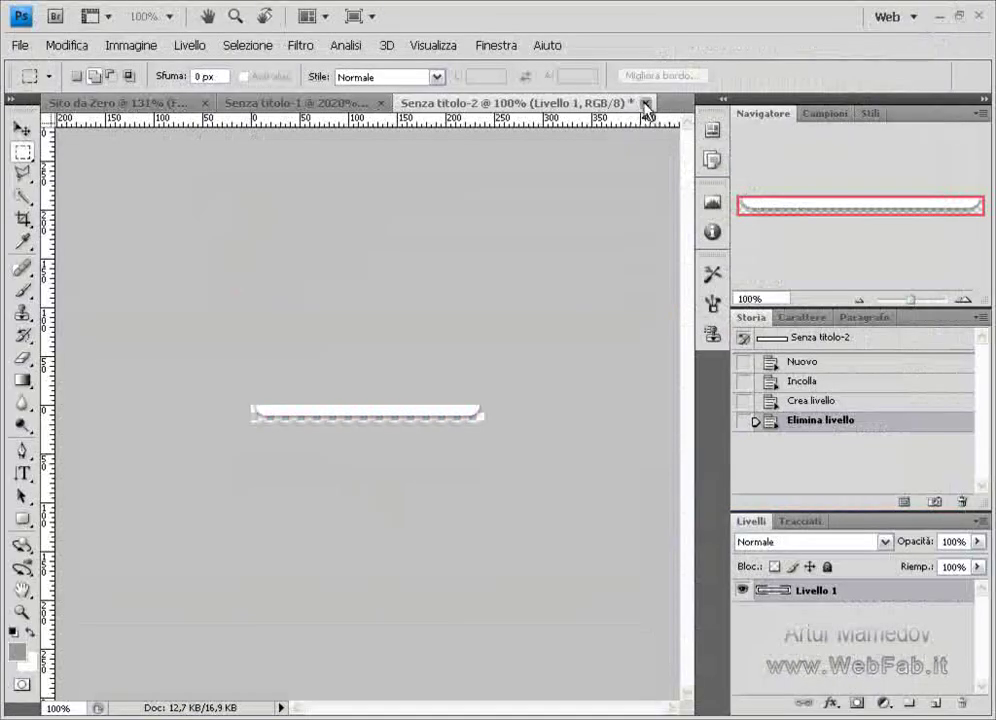
pyautogui.click(645, 103)
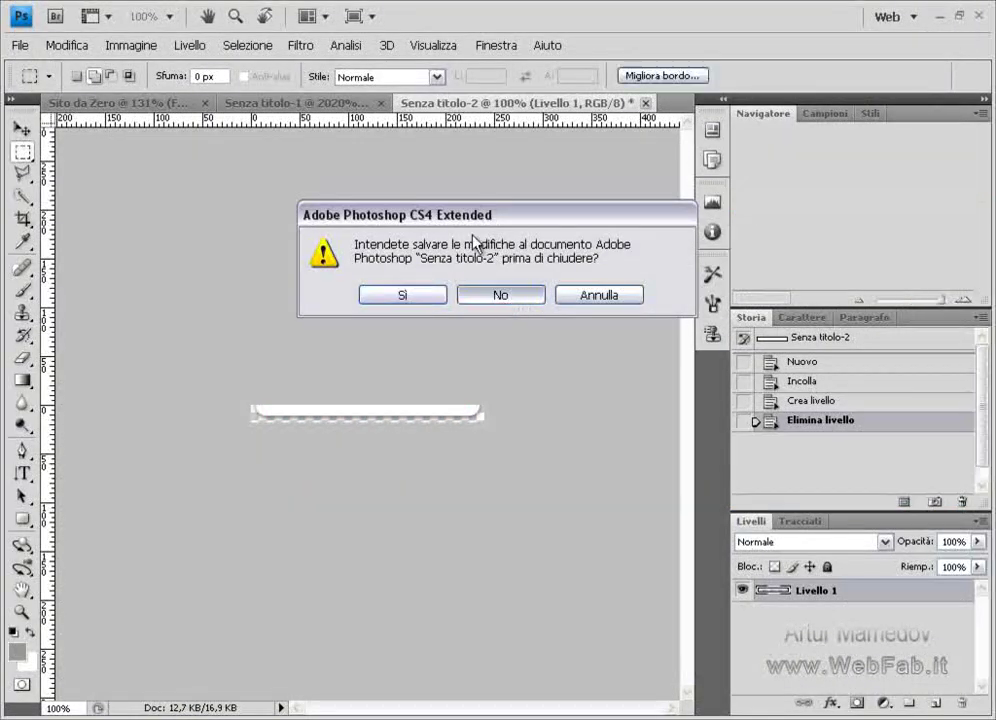
pyautogui.click(513, 301)
# - Switch to the Single Row Marquee and select a one-pixel row across the box
pyautogui.scroll(2, 474, 360)
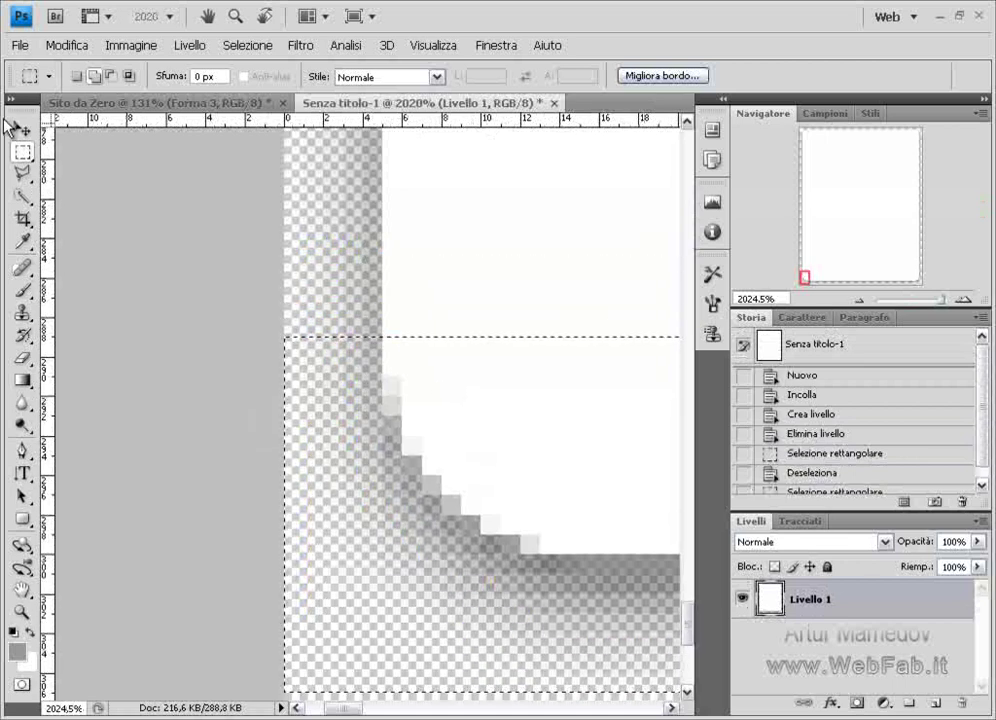
pyautogui.scroll(-3, 394, 332)
pyautogui.scroll(-3, 394, 332)
pyautogui.scroll(-2, 406, 324)
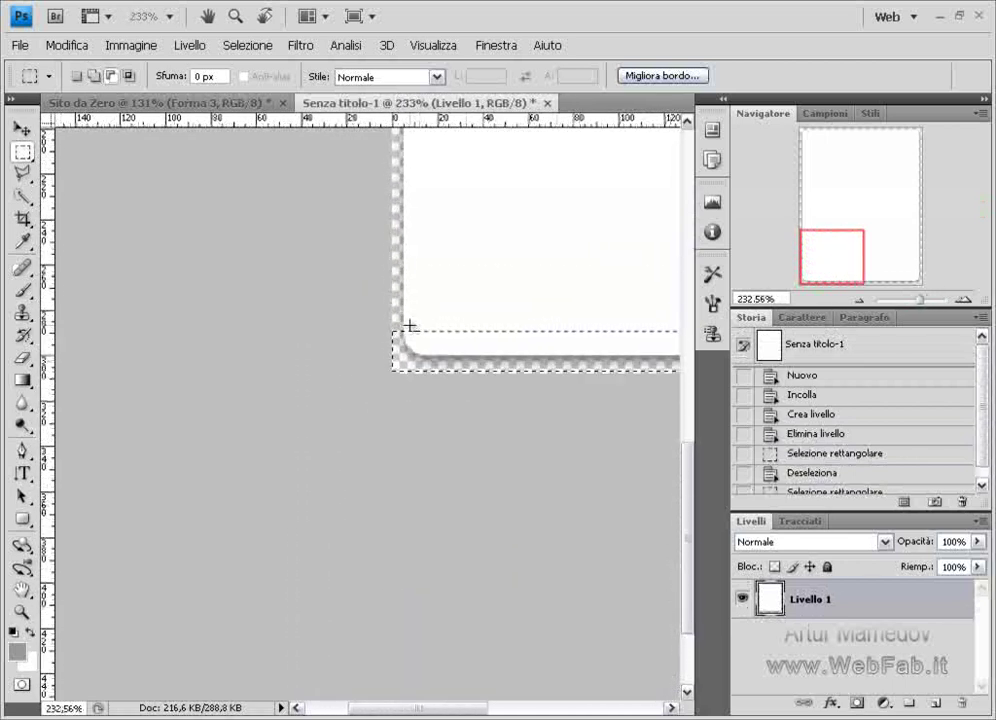
pyautogui.scroll(-2, 409, 327)
pyautogui.scroll(1, 410, 326)
pyautogui.scroll(1, 410, 326)
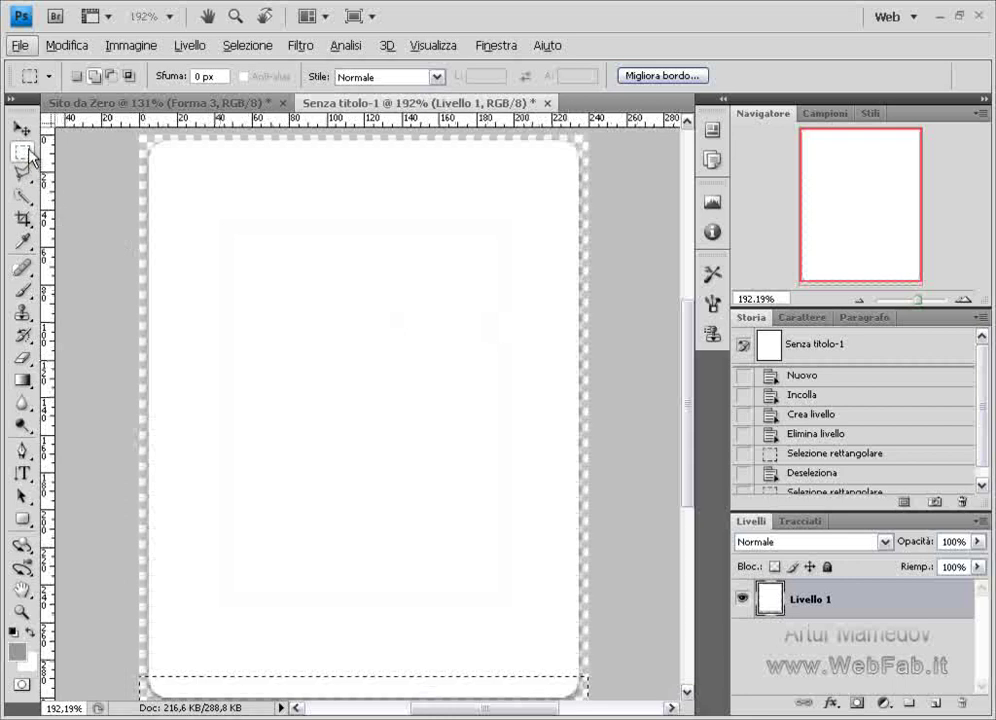
pyautogui.rightClick(30, 160)
pyautogui.click(90, 189)
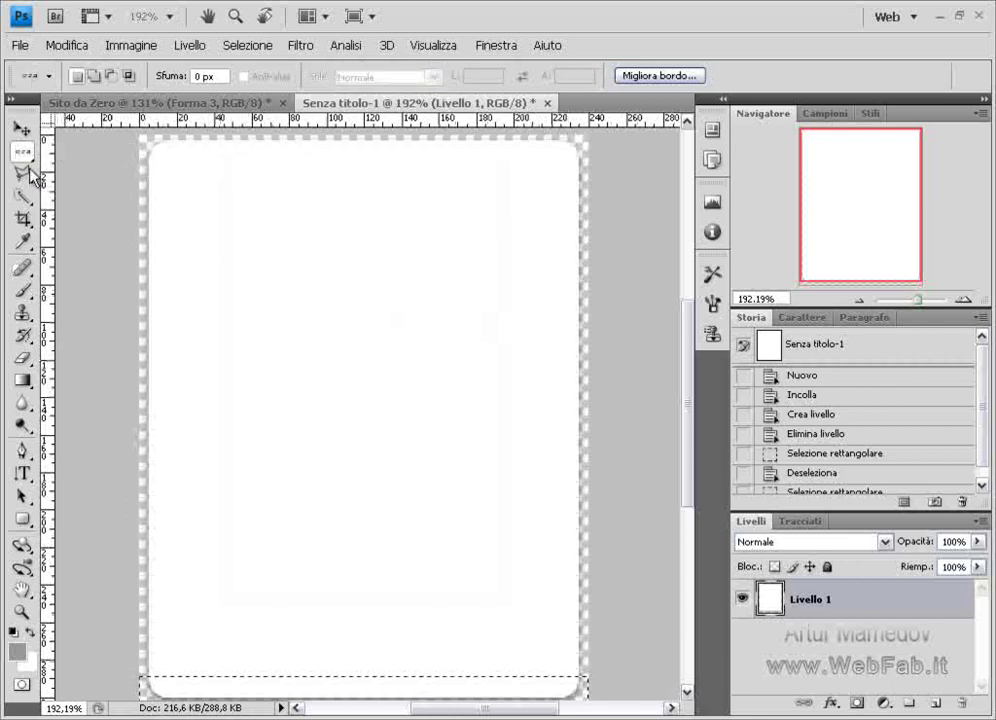
pyautogui.click(315, 249)
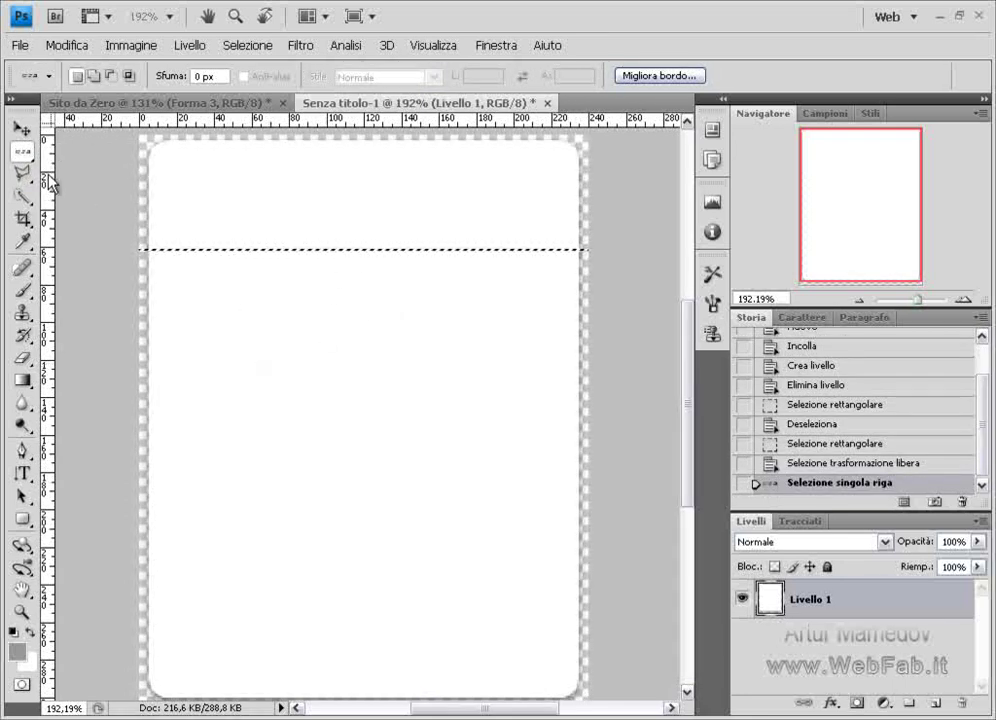
# - Reselect a one-pixel row across the rounded box, copy it, and open a 240 × 1 document
pyautogui.rightClick(22, 150)
pyautogui.click(328, 271)
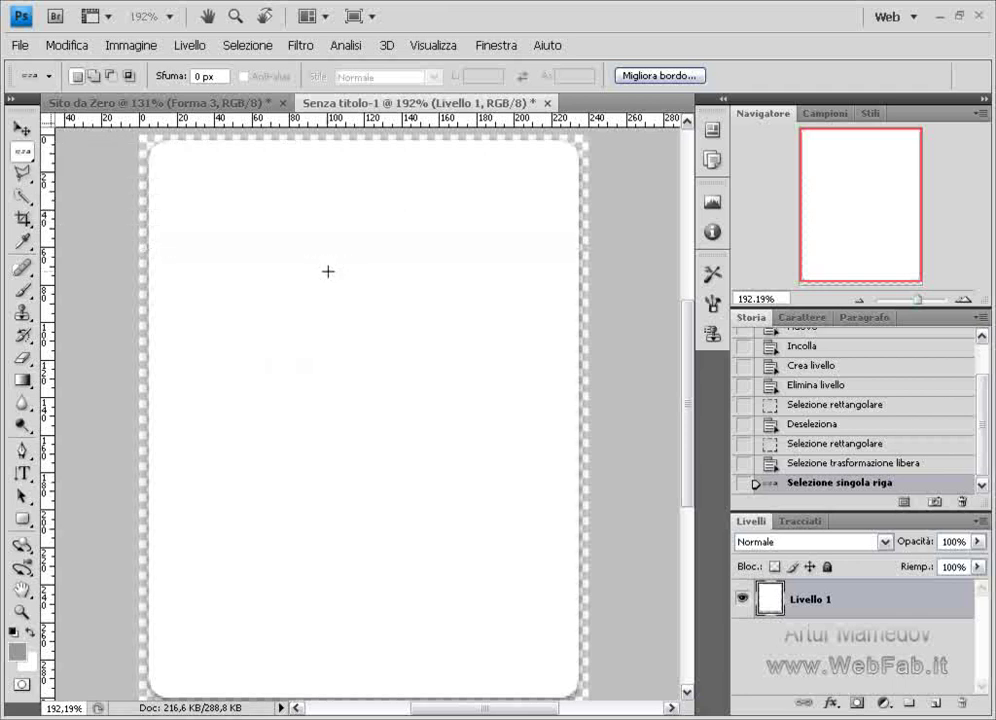
pyautogui.click(316, 358)
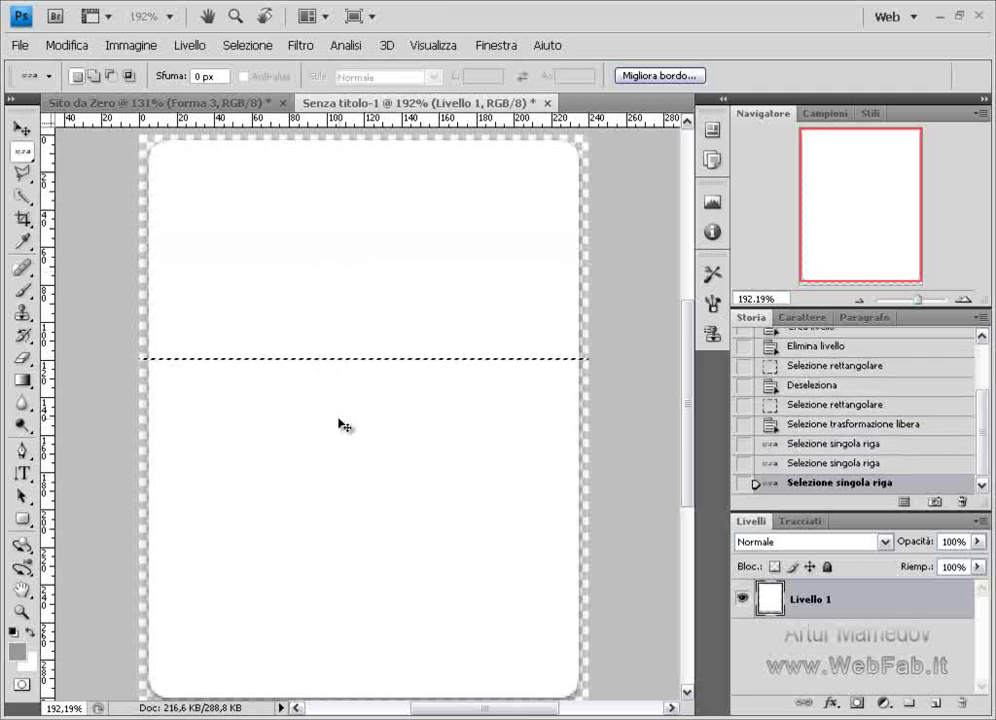
pyautogui.hotkey('ctrl', 'c')
pyautogui.hotkey('ctrl', 'n')
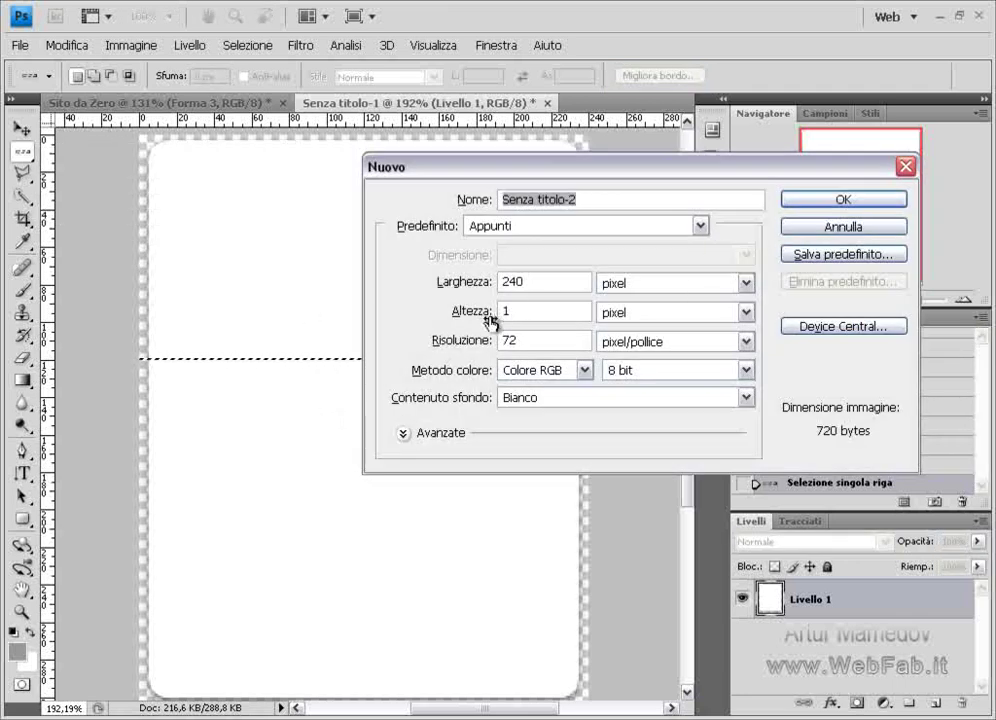
# - Paste the row into a new 240 × 1 document, delete its background, and open Save for Web
pyautogui.click(832, 202)
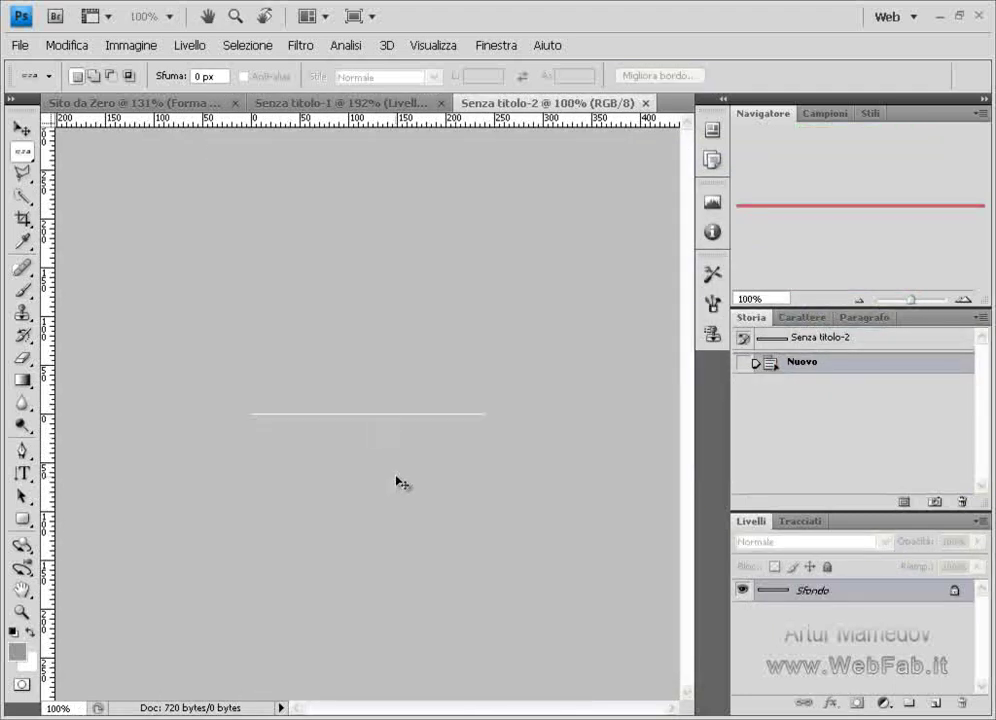
pyautogui.hotkey('ctrl', 'v')
pyautogui.doubleClick(955, 615)
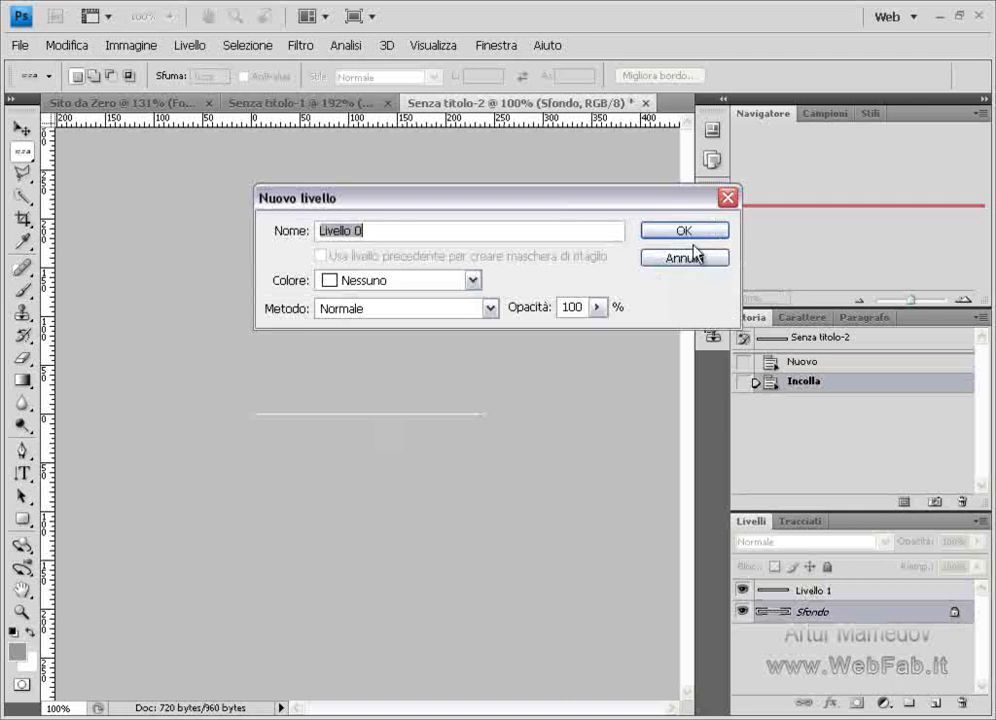
pyautogui.click(688, 232)
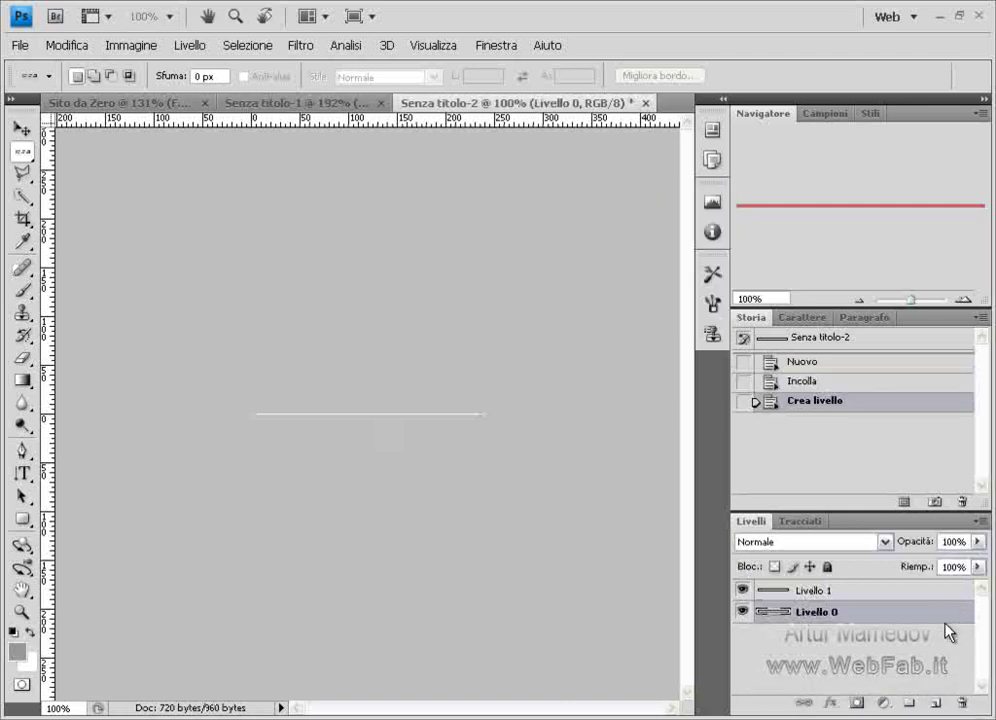
pyautogui.moveTo(945, 622); pyautogui.dragTo(962, 701)
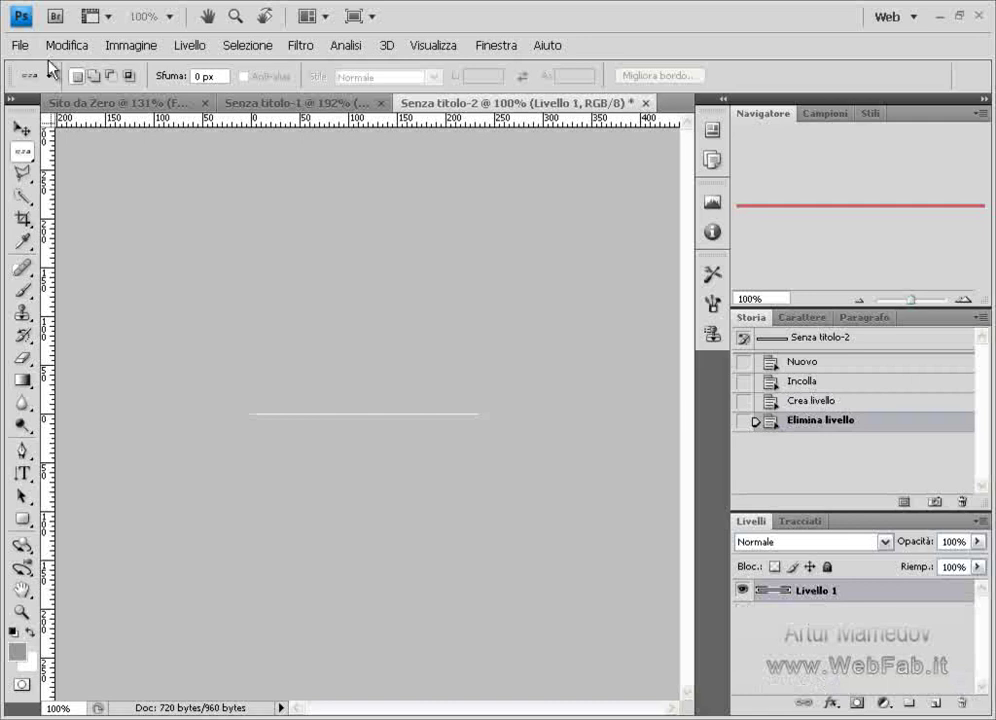
pyautogui.hotkey('ctrl', 'alt', 'shift', 's')
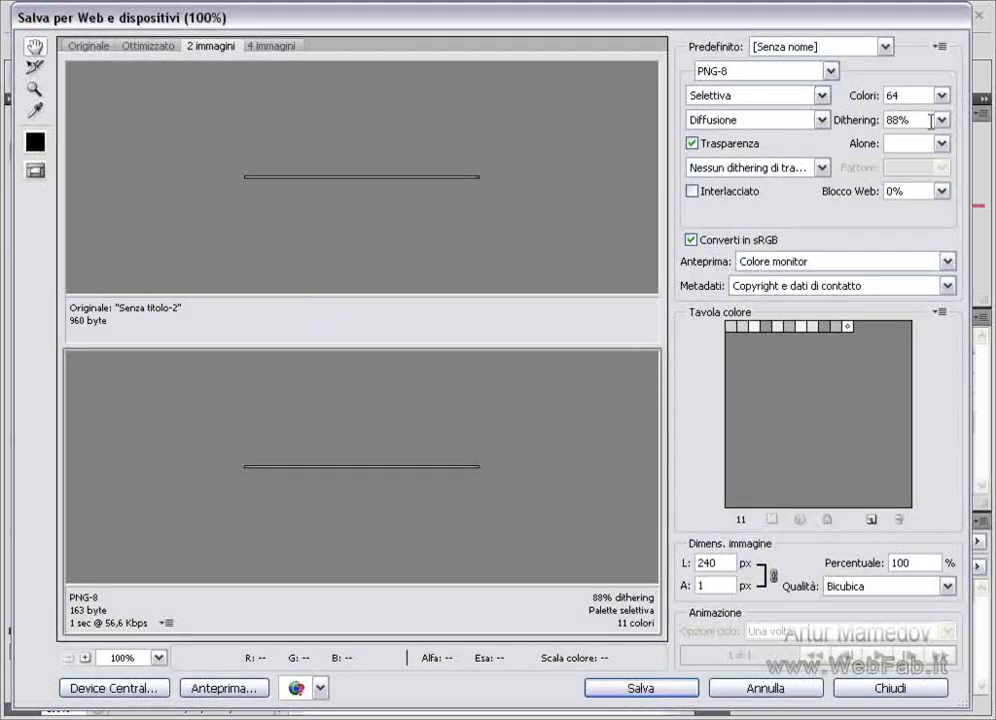
# - Save the one-pixel row as the PNG backleft in the img folder
pyautogui.click(630, 690)
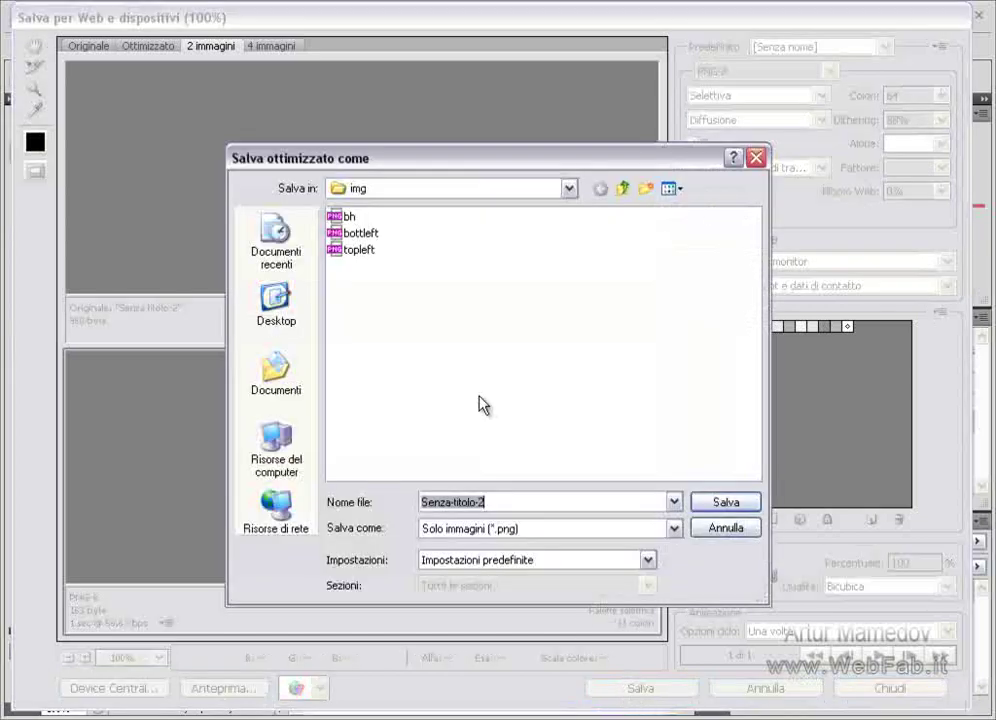
pyautogui.write('backleft')
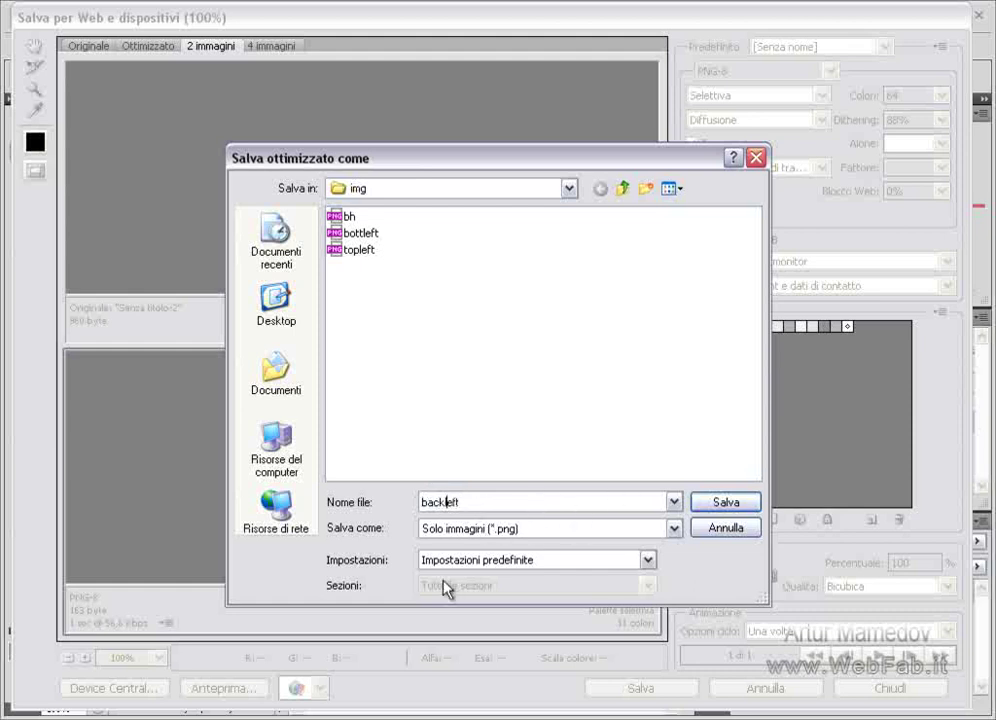
pyautogui.click(727, 503)
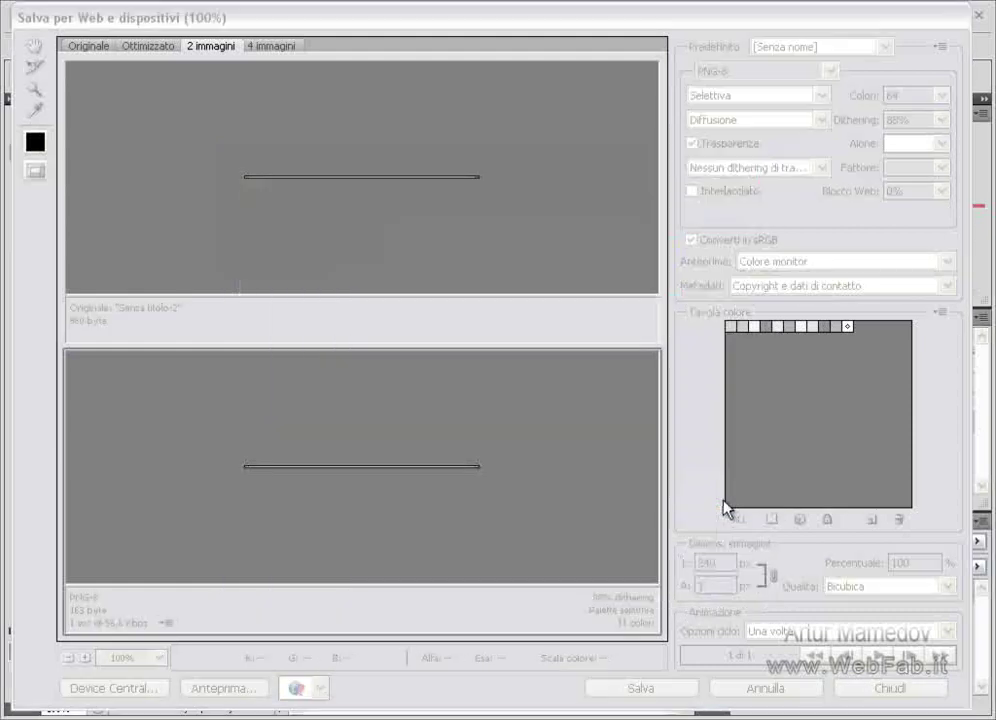
# - Close the row document without saving, and begin closing the other temporary document
pyautogui.click(645, 103)
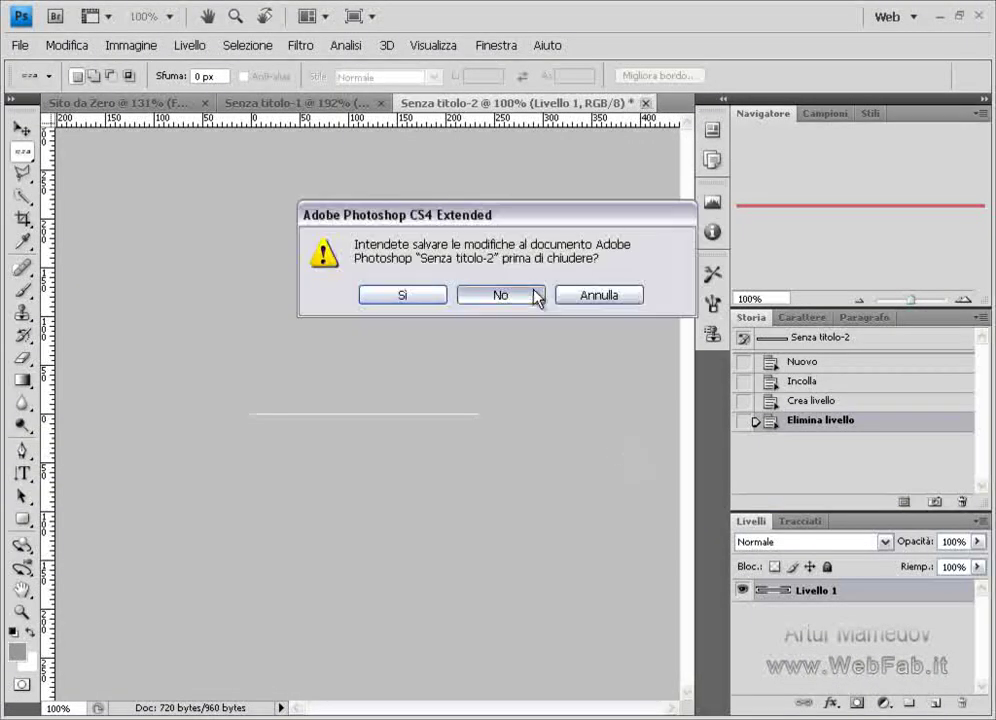
pyautogui.click(533, 293)
pyautogui.click(546, 103)
# - Discard the second temporary document and step back in History to the earlier selection
pyautogui.click(515, 297)
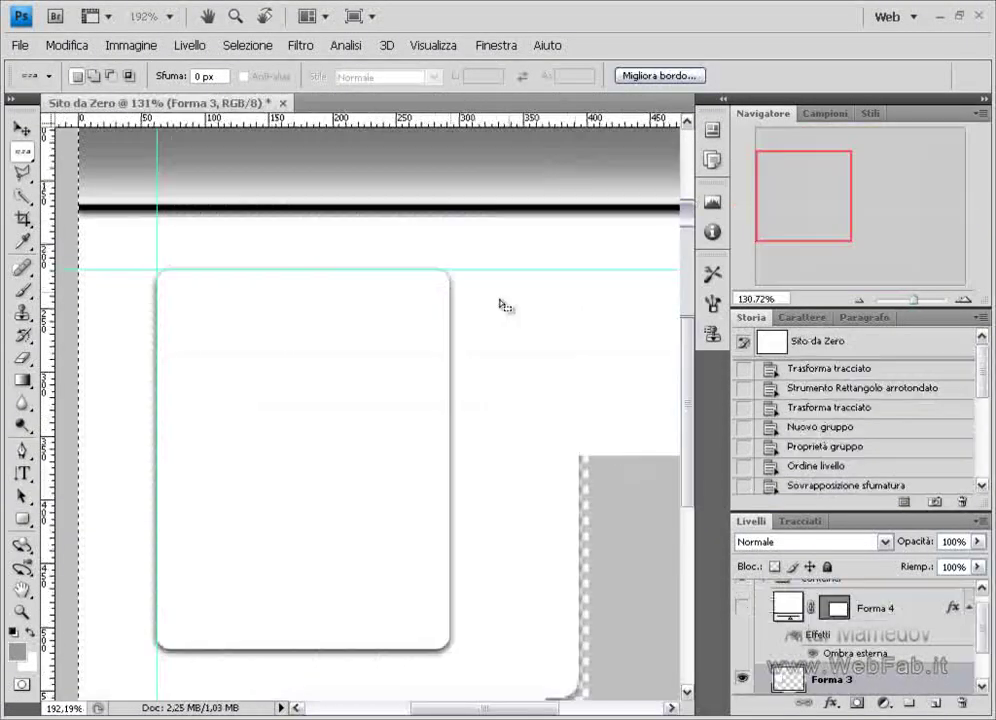
pyautogui.scroll(-4, 450, 375)
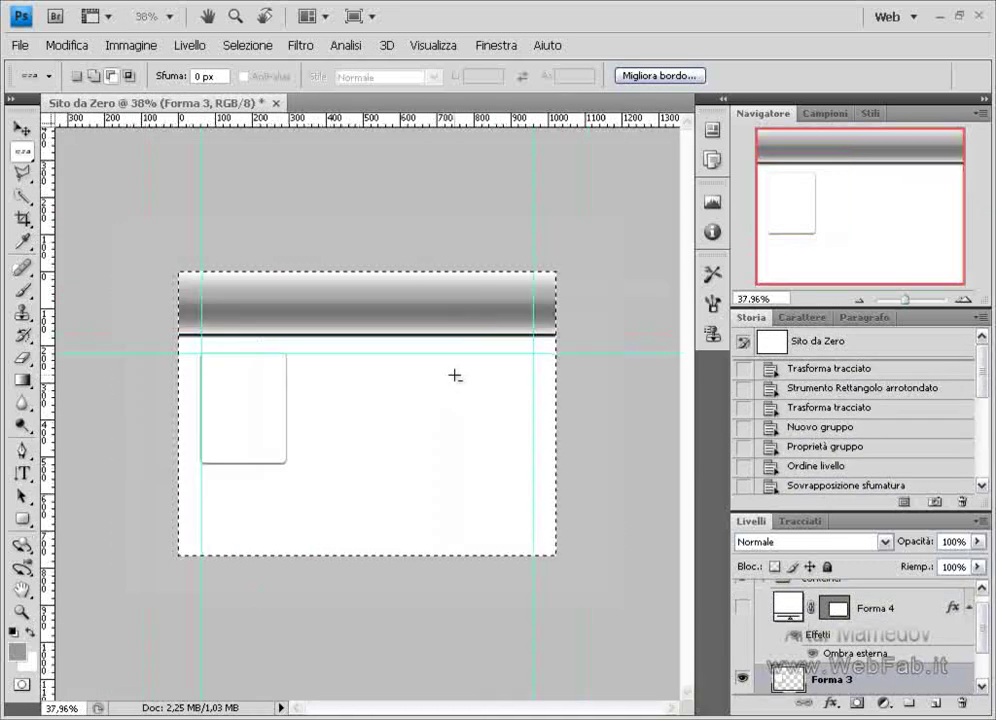
pyautogui.scroll(1, 452, 375)
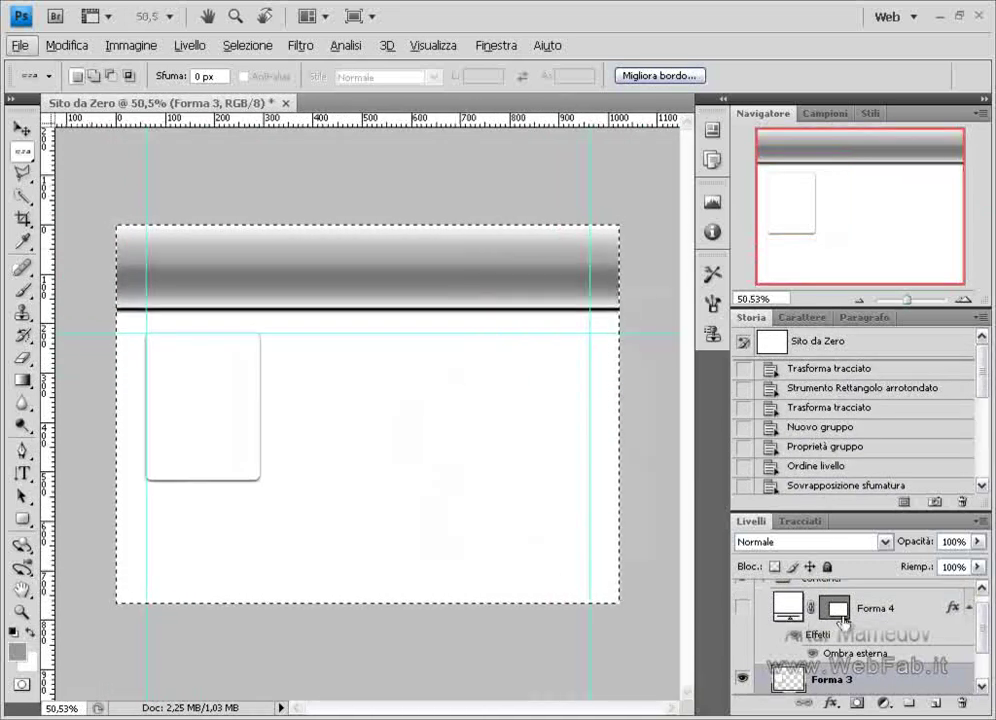
pyautogui.press('alt')
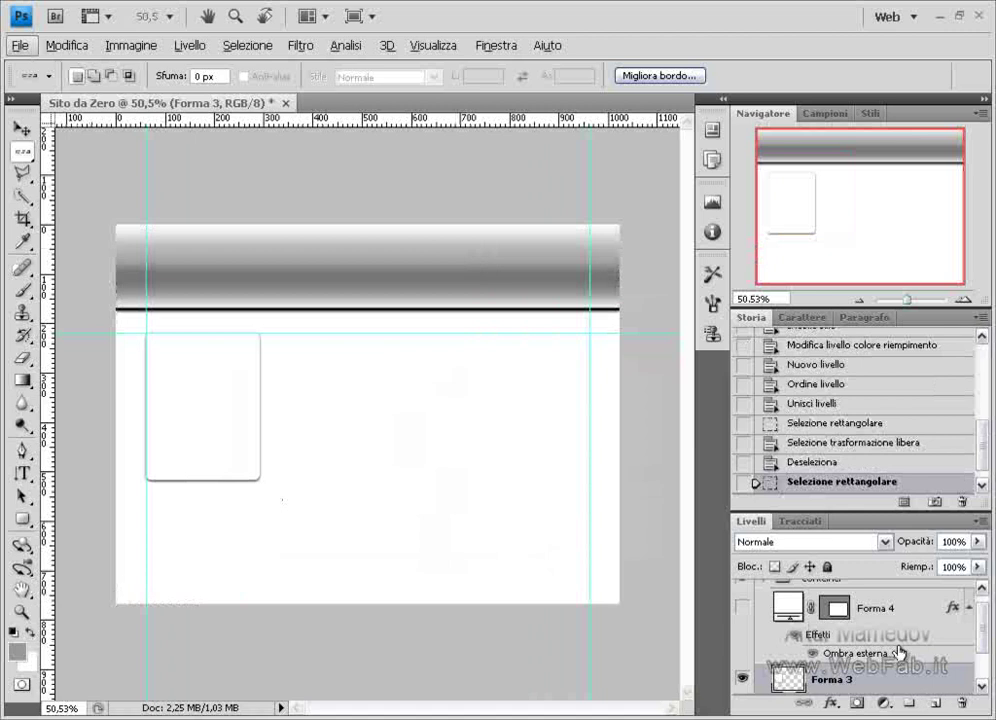
pyautogui.hotkey('ctrl', 'z')
pyautogui.hotkey('ctrl', 'alt', 'z')
pyautogui.hotkey('ctrl', 'alt', 'z')
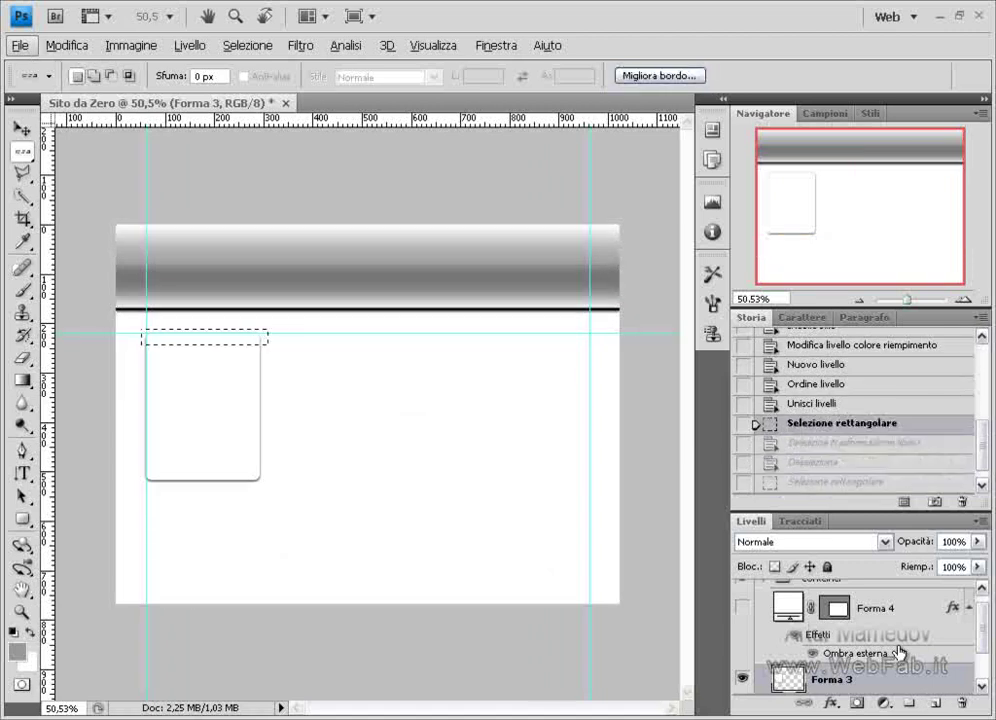
pyautogui.hotkey('ctrl', 'alt', 'z')
pyautogui.hotkey('ctrl', 'alt', 'z')
pyautogui.hotkey('ctrl', 'alt', 'z')
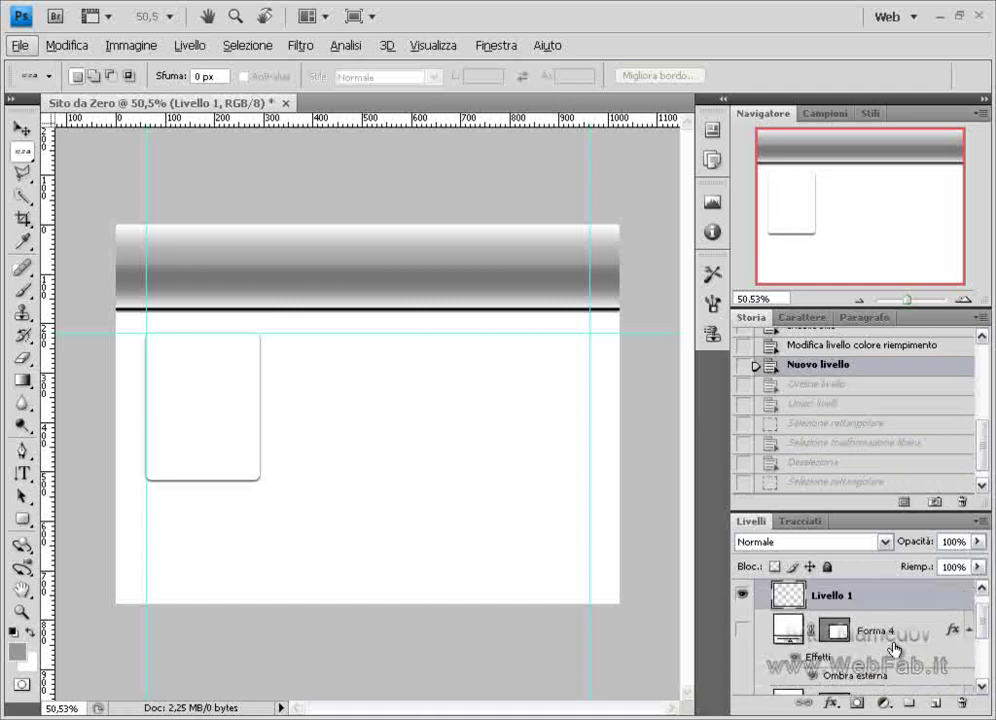
# - Select Forma 4 with Livello 1, try merging them, then undo the merge
pyautogui.click(870, 634)
pyautogui.click(845, 598)
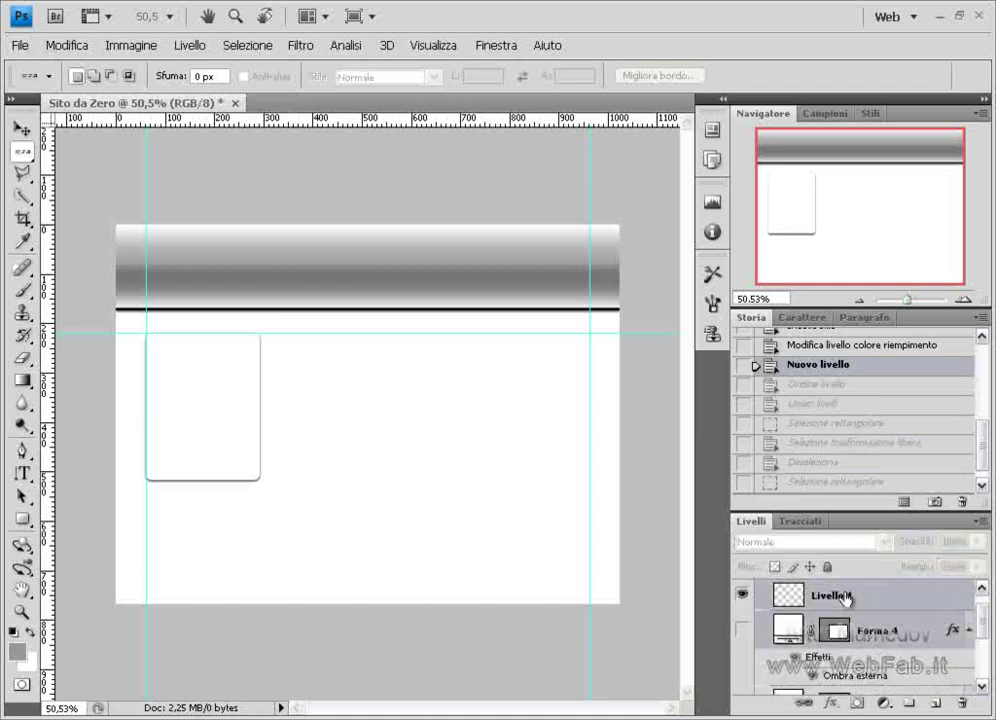
pyautogui.rightClick(878, 636)
pyautogui.click(745, 582)
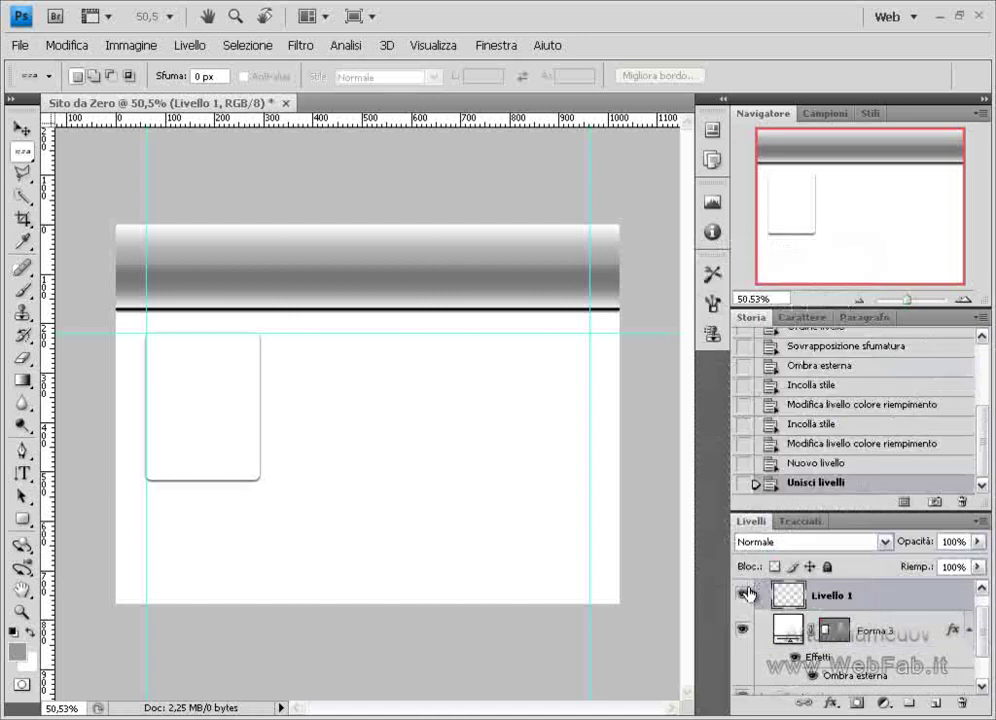
pyautogui.hotkey('ctrl', 'z')
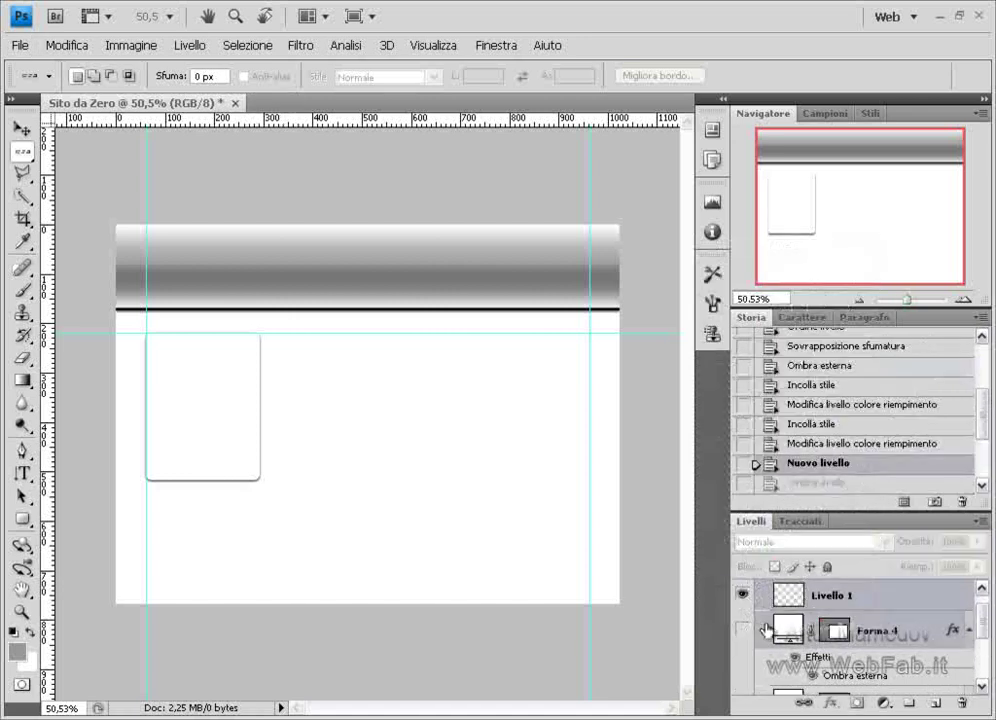
# - Show the large rounded box, merge it into Livello 1, and hide the small box Forma 3
pyautogui.click(745, 629)
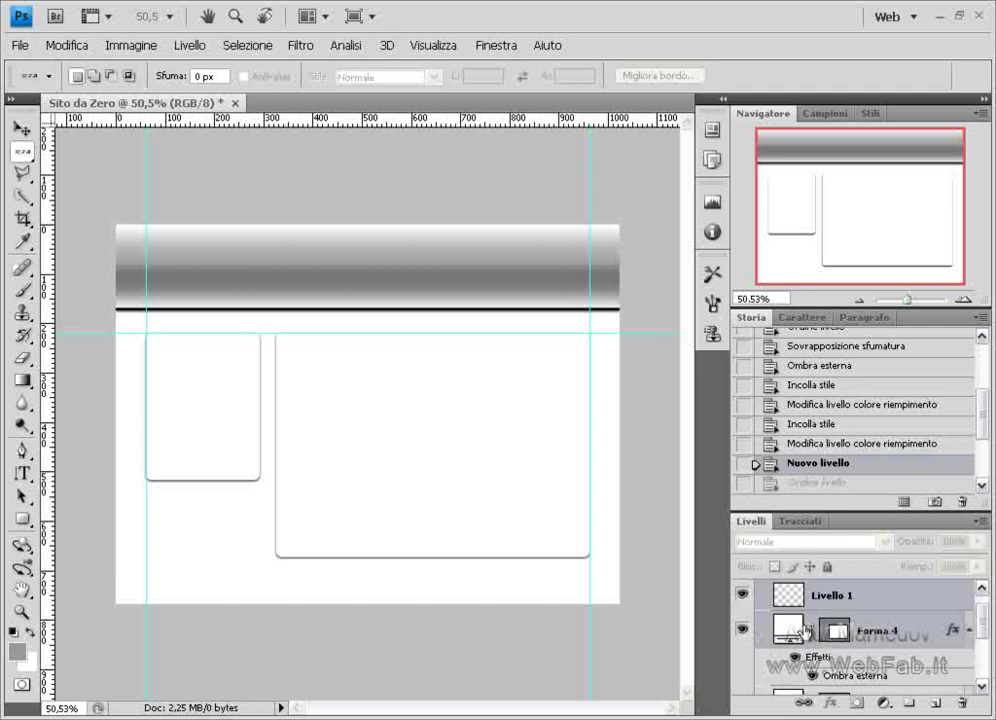
pyautogui.rightClick(891, 634)
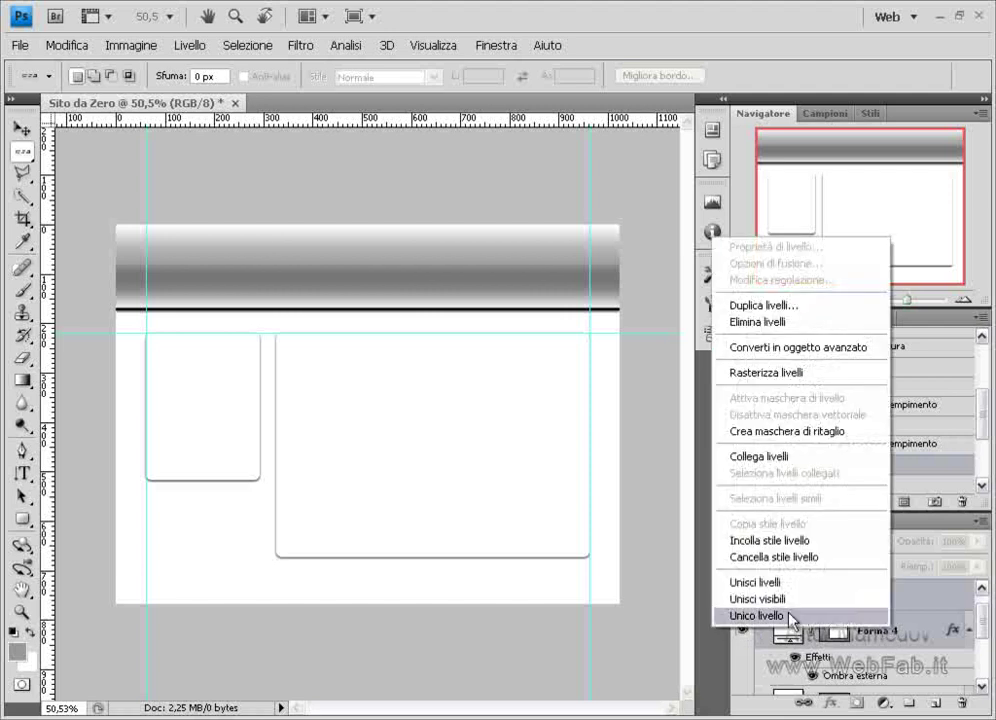
pyautogui.click(775, 590)
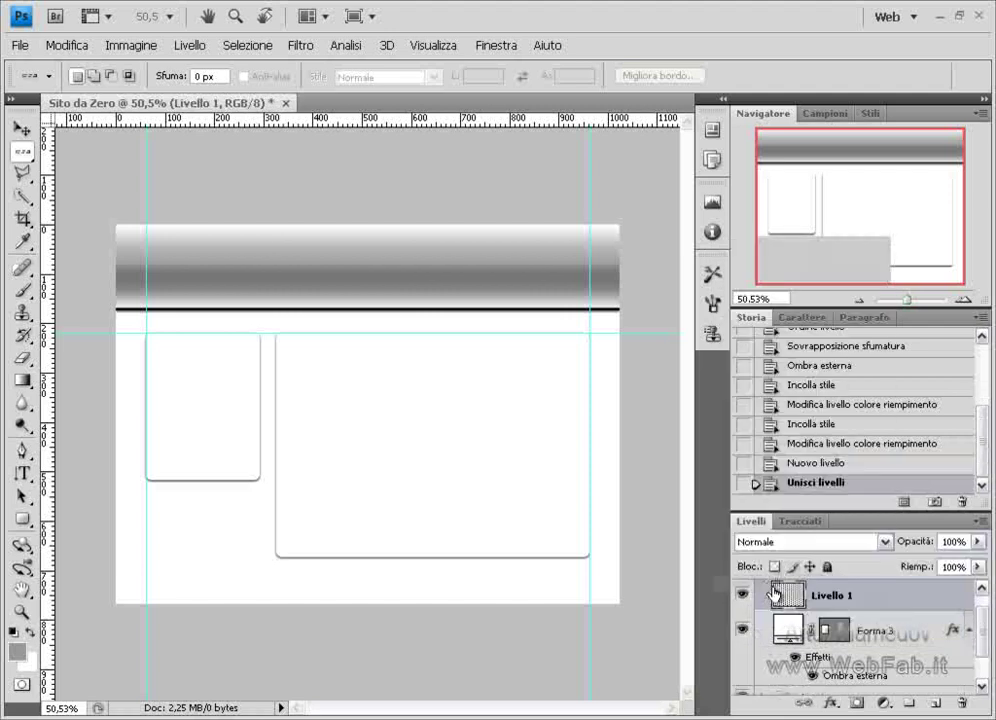
pyautogui.click(742, 609)
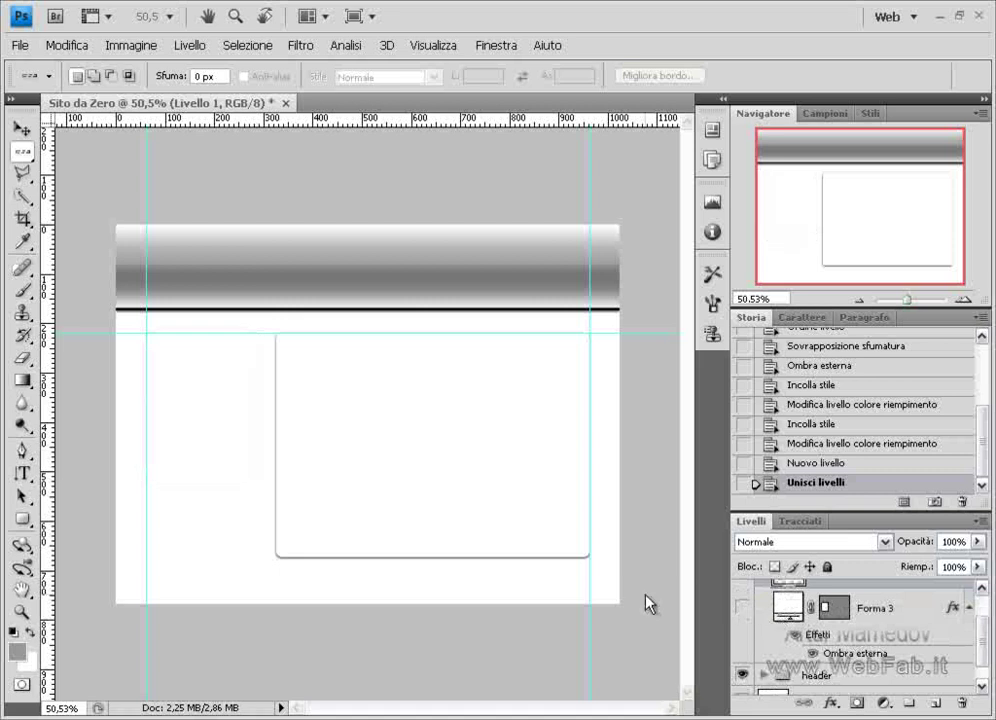
pyautogui.moveTo(12, 157); pyautogui.dragTo(70, 150)
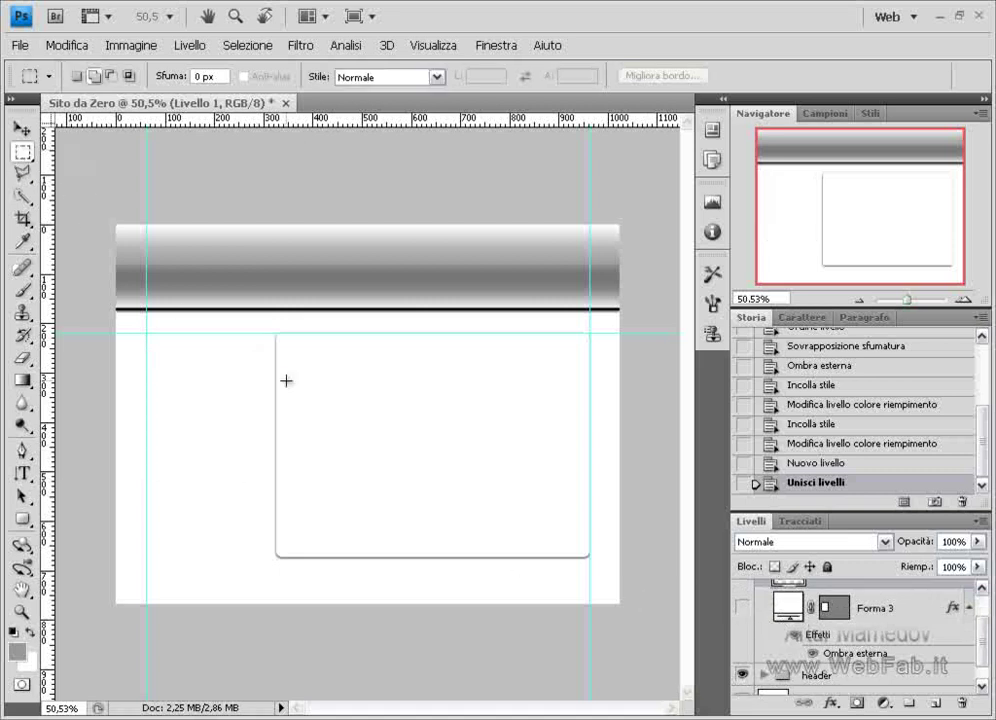
# - Copy the whole canvas and paste it into a new 646×463 px document
pyautogui.hotkey('ctrl', 'a')
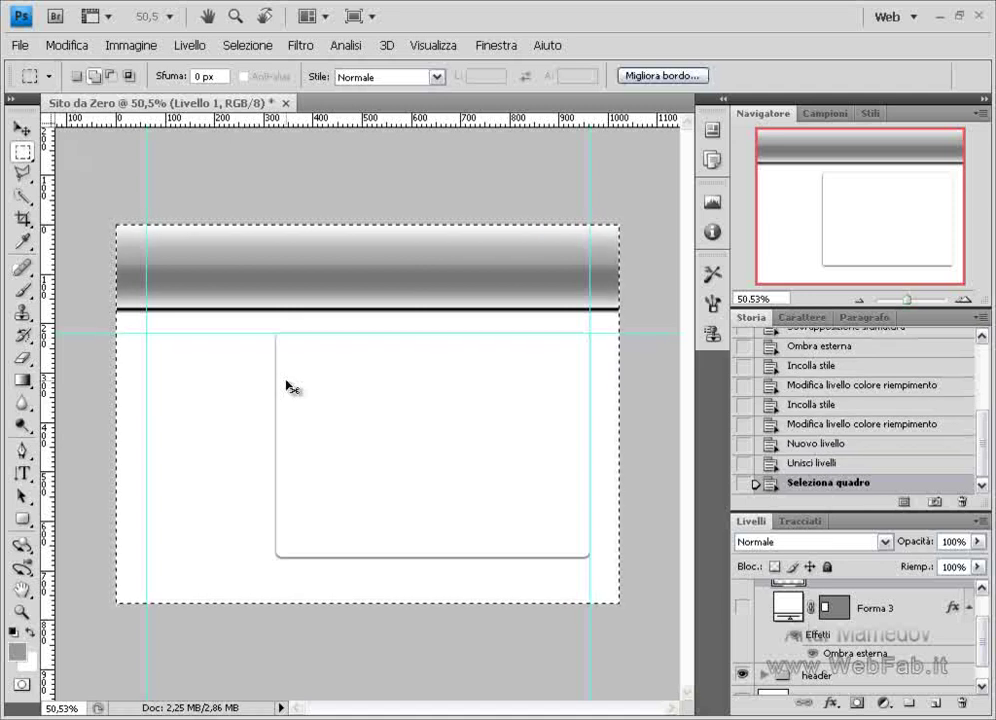
pyautogui.hotkey('ctrl', 'n')
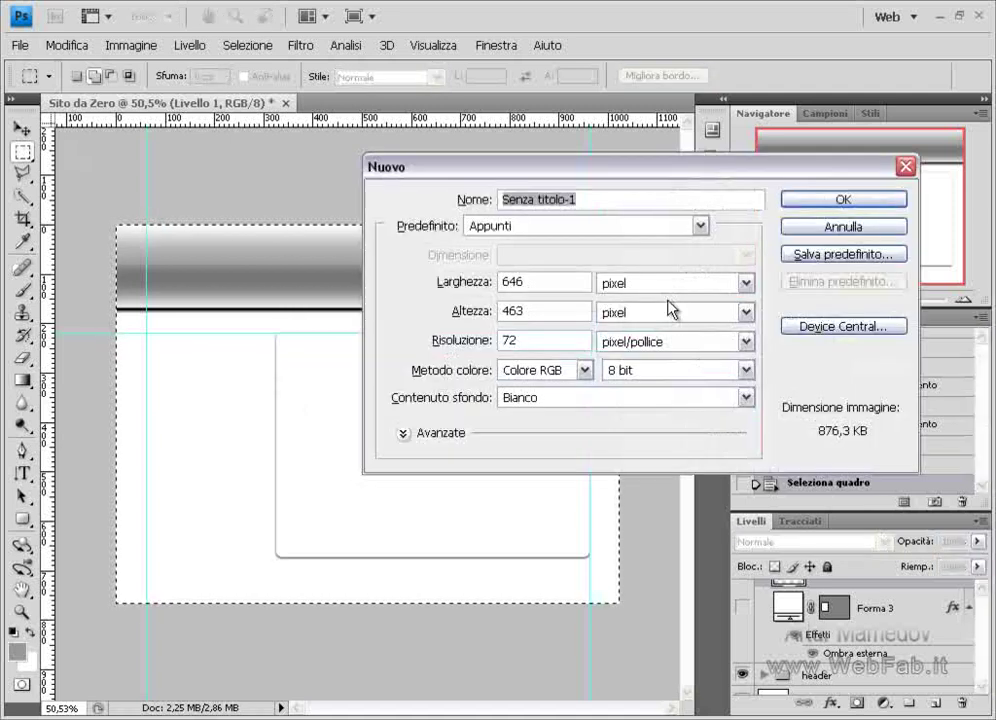
pyautogui.click(814, 205)
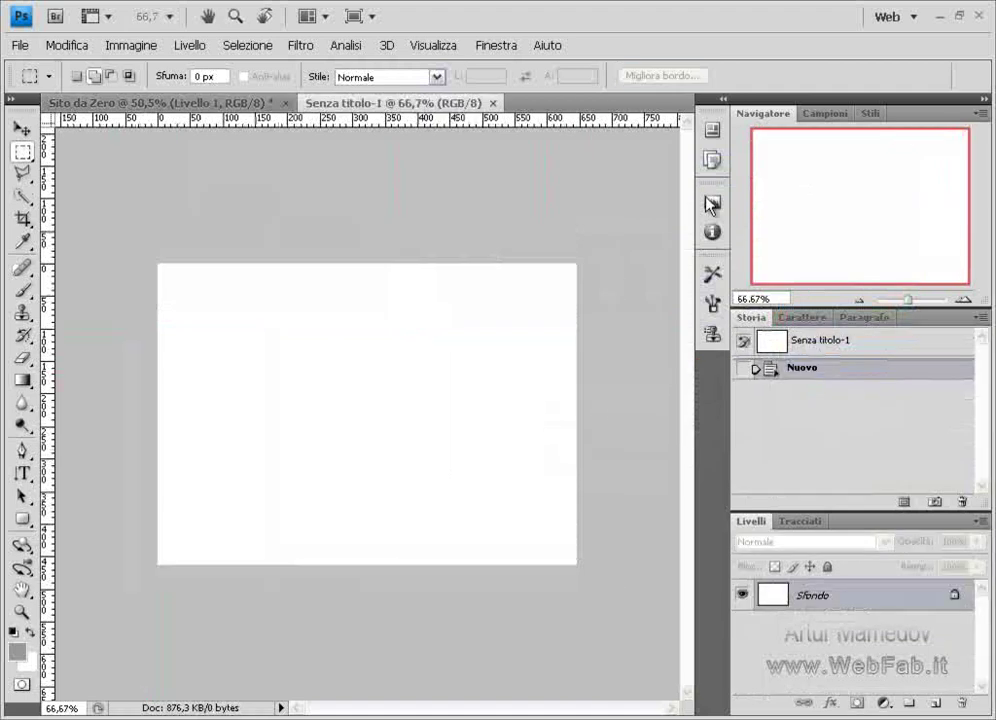
pyautogui.hotkey('ctrl', 'v')
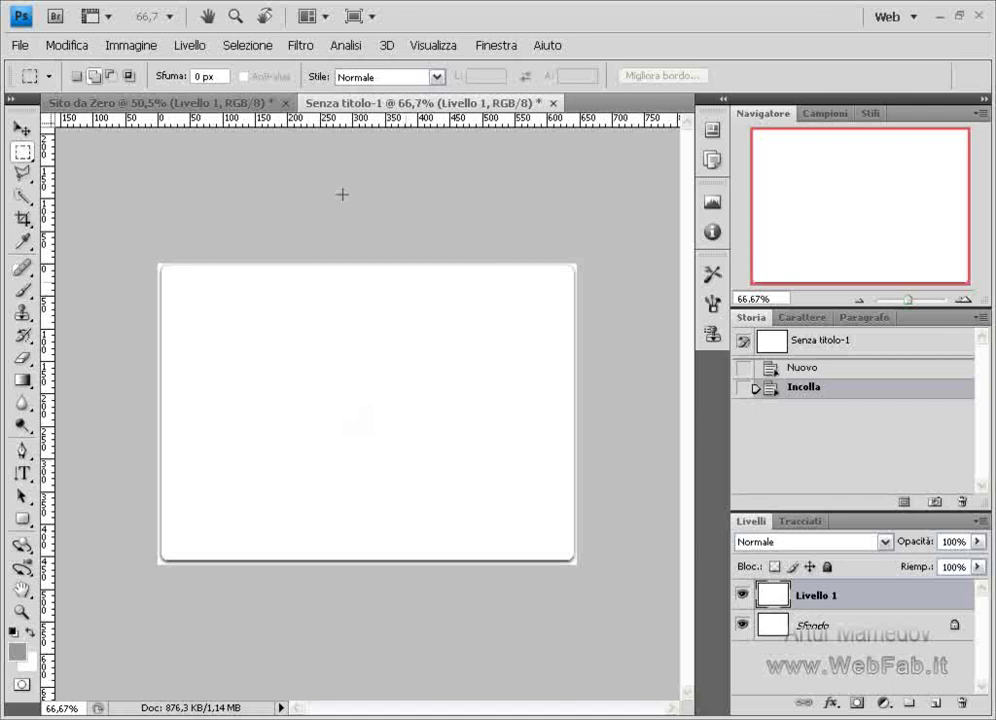
# - Copy the white box layer into Sito da Zero and delete Senza titolo-1's Sfondo background
pyautogui.moveTo(342, 194); pyautogui.dragTo(414, 282)
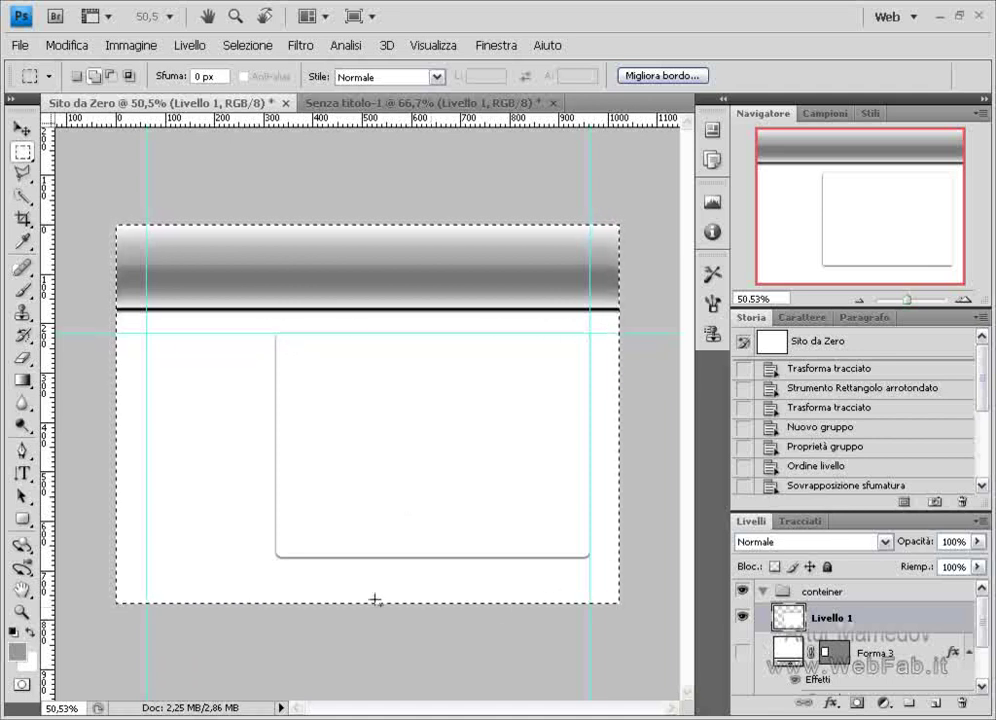
pyautogui.click(378, 102)
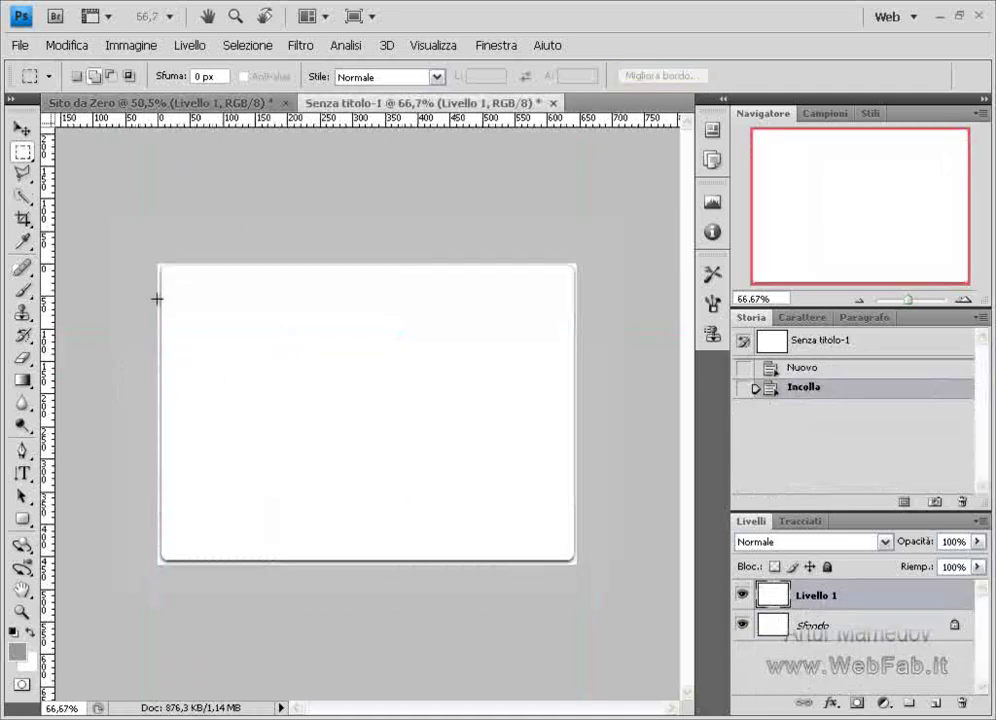
pyautogui.doubleClick(957, 627)
pyautogui.press('Return')
pyautogui.moveTo(949, 629); pyautogui.dragTo(961, 702)
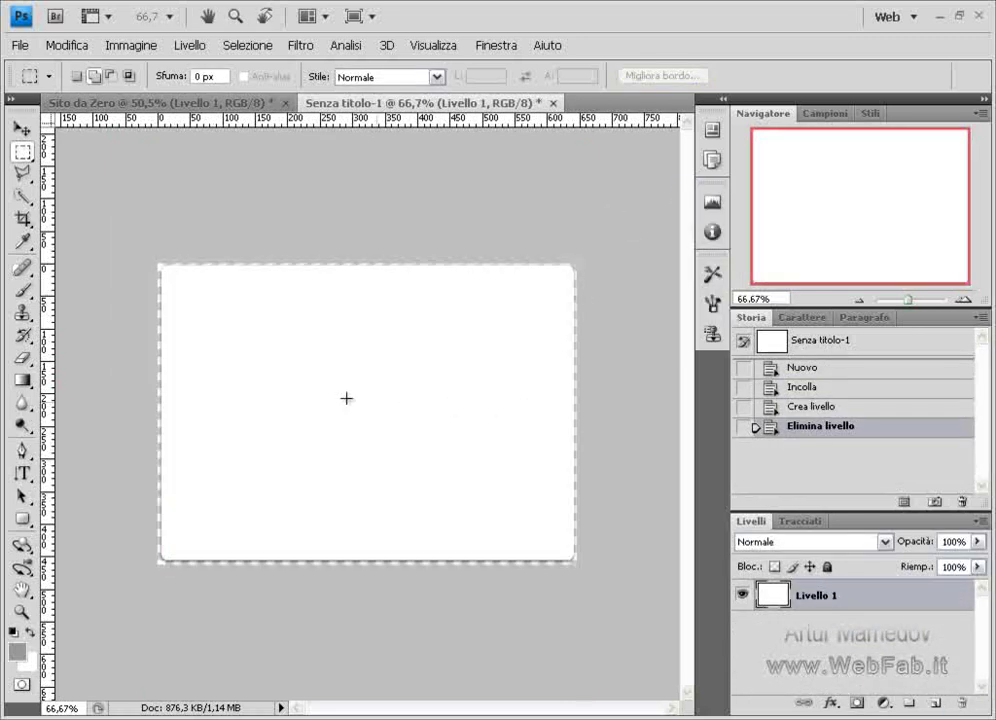
pyautogui.scroll(3, 355, 397)
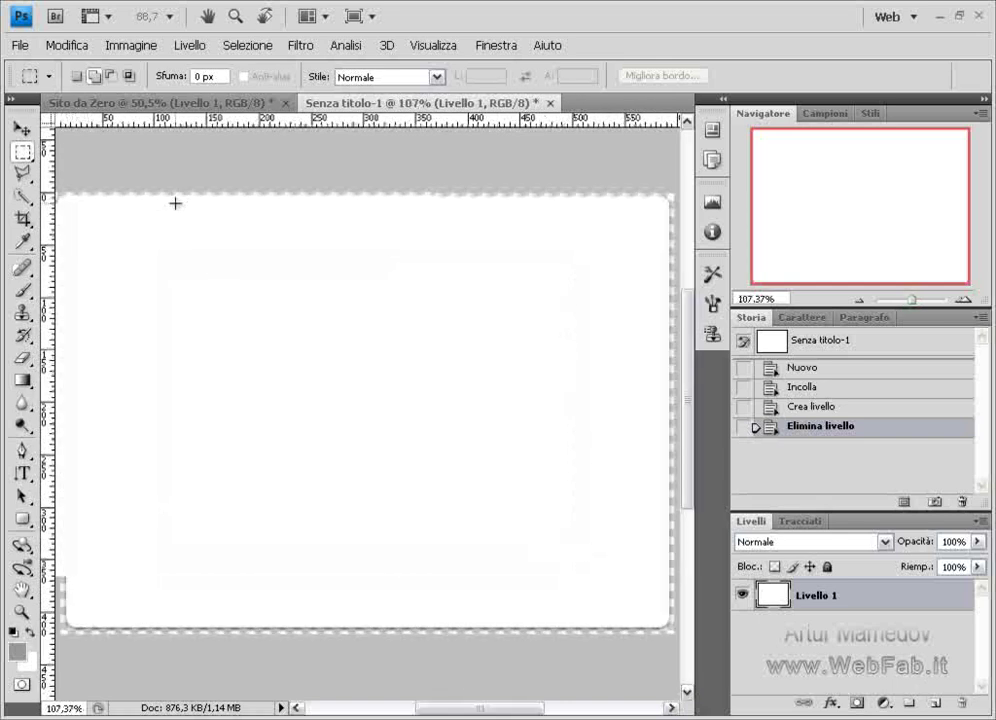
pyautogui.scroll(-1, 175, 203)
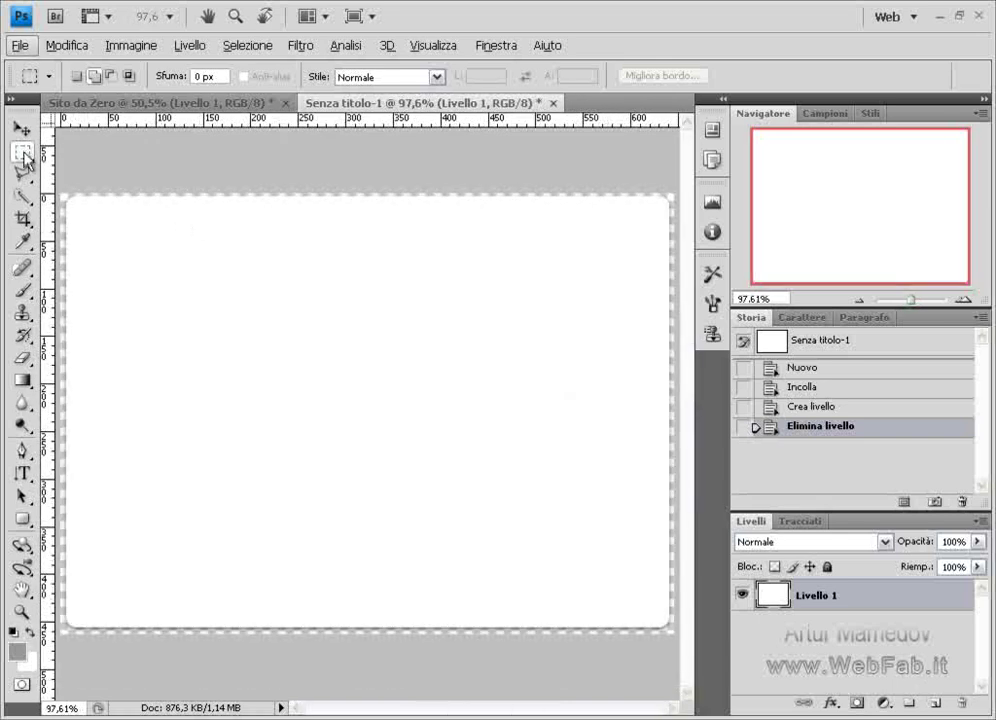
# - Select an 18-px-high strip across the box's top edge using Trasforma selezione
pyautogui.moveTo(61, 226); pyautogui.dragTo(672, 195)
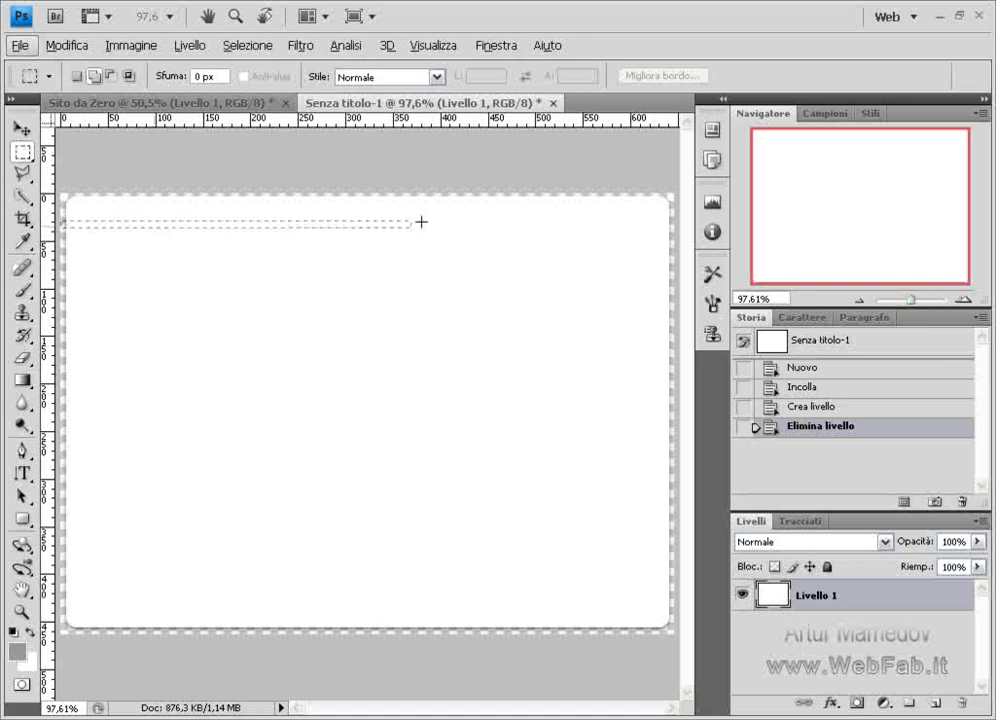
pyautogui.rightClick(640, 210)
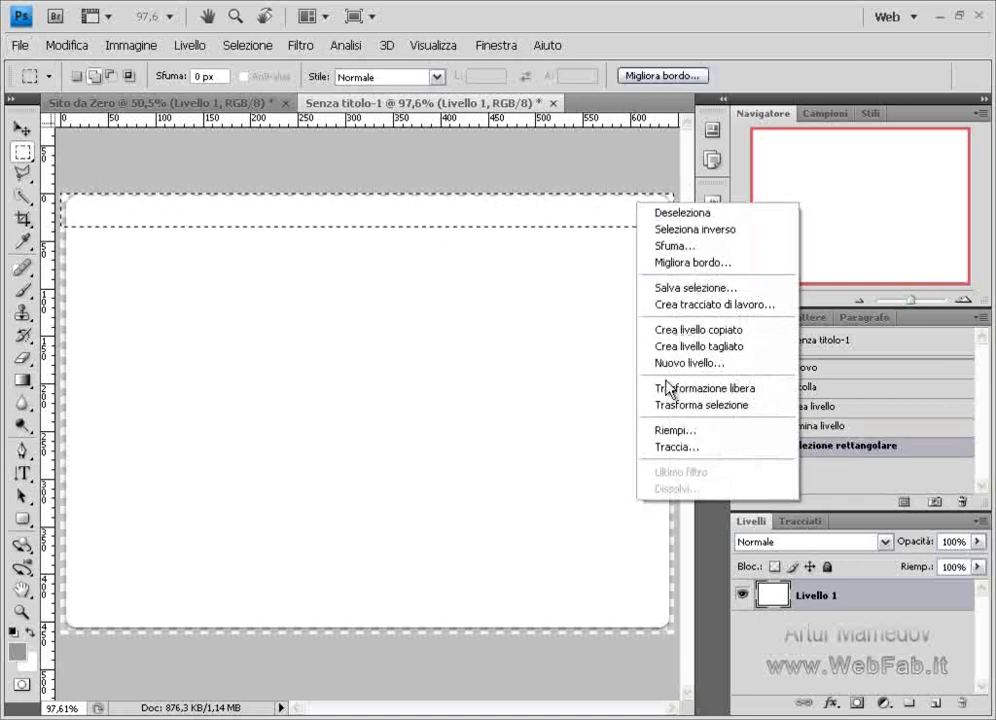
pyautogui.click(690, 405)
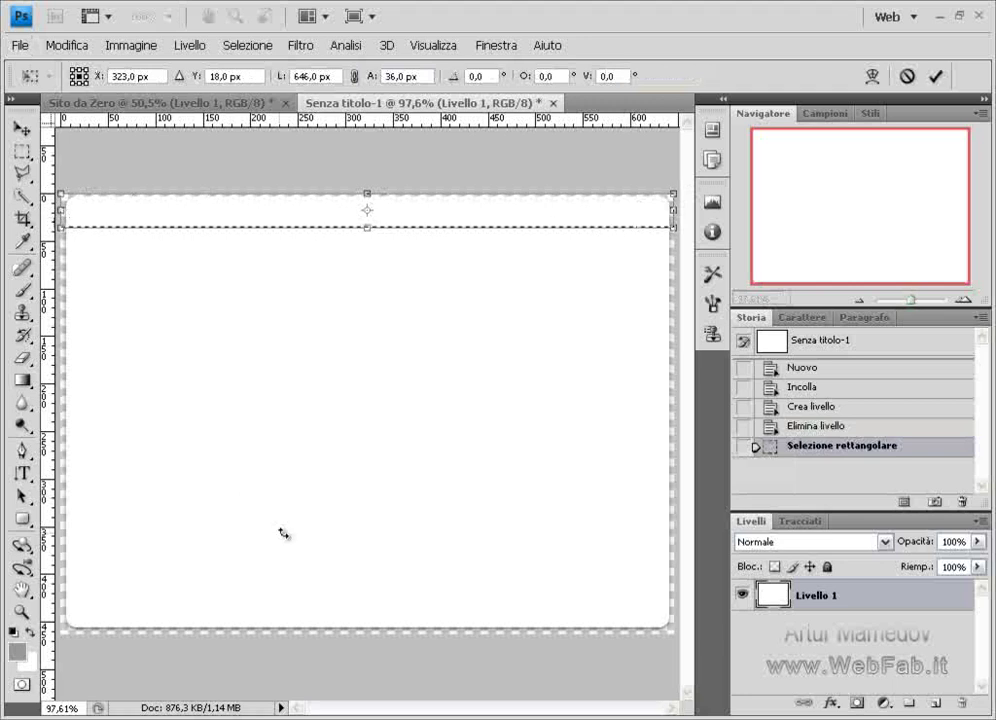
pyautogui.keyDown('alt'); pyautogui.scroll(-1, 250, 440); pyautogui.keyUp('alt')
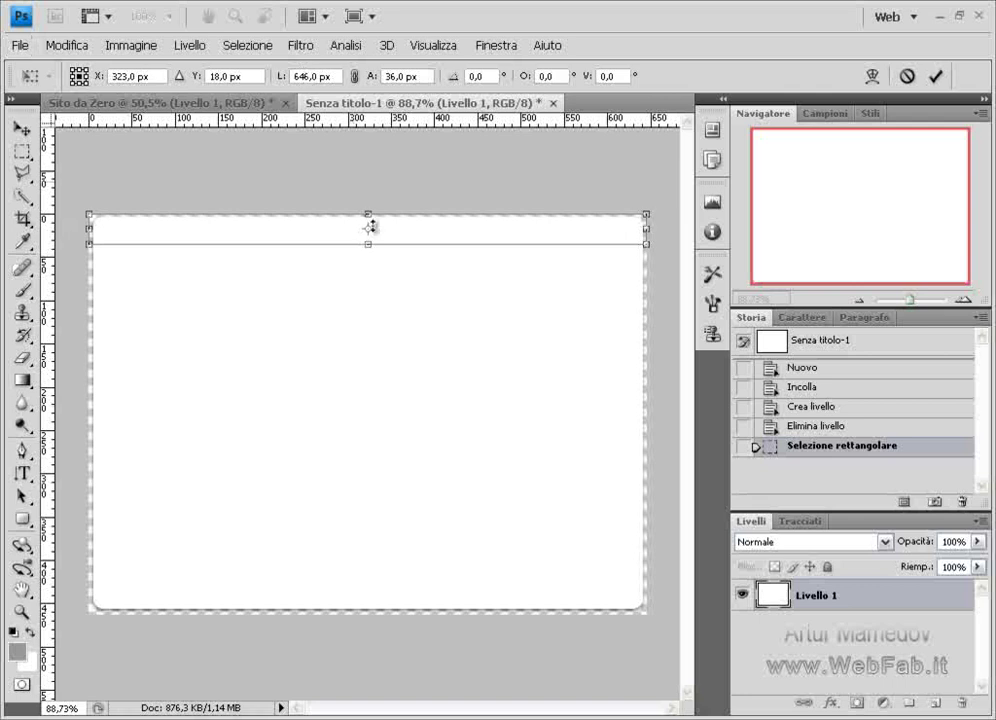
pyautogui.press('alt')
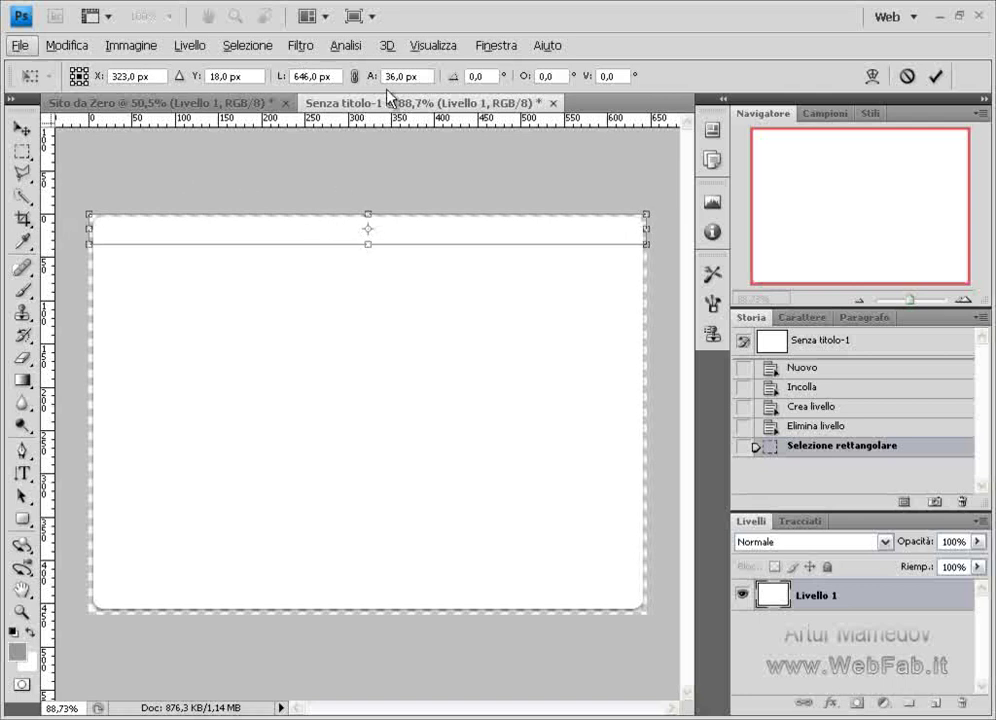
pyautogui.press('alt')
pyautogui.write('18')
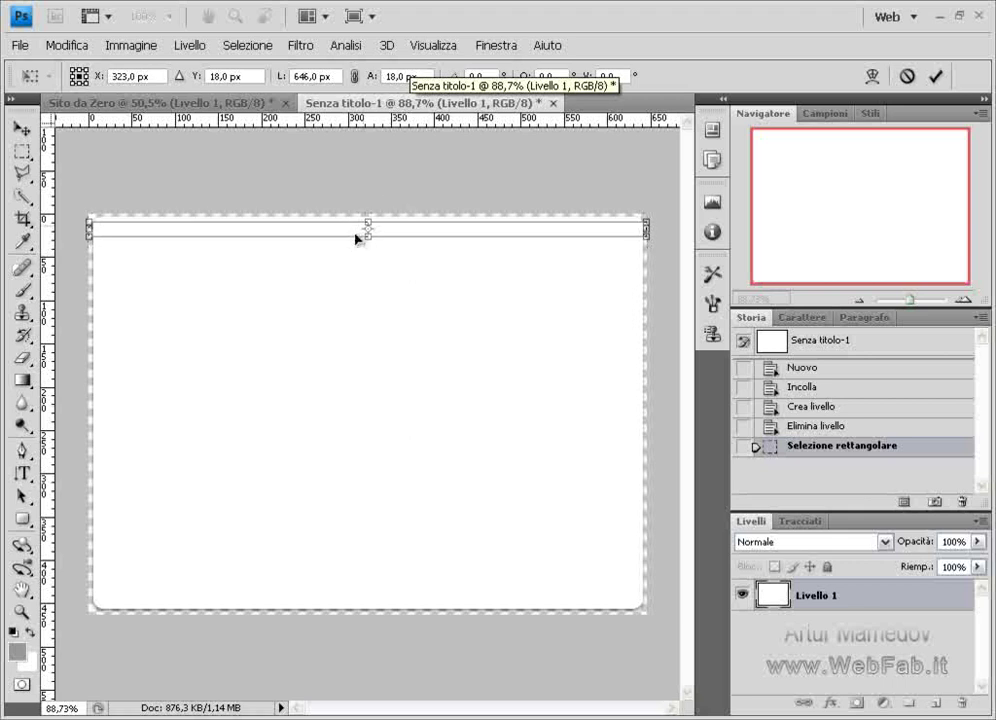
pyautogui.scroll(5, 318, 245)
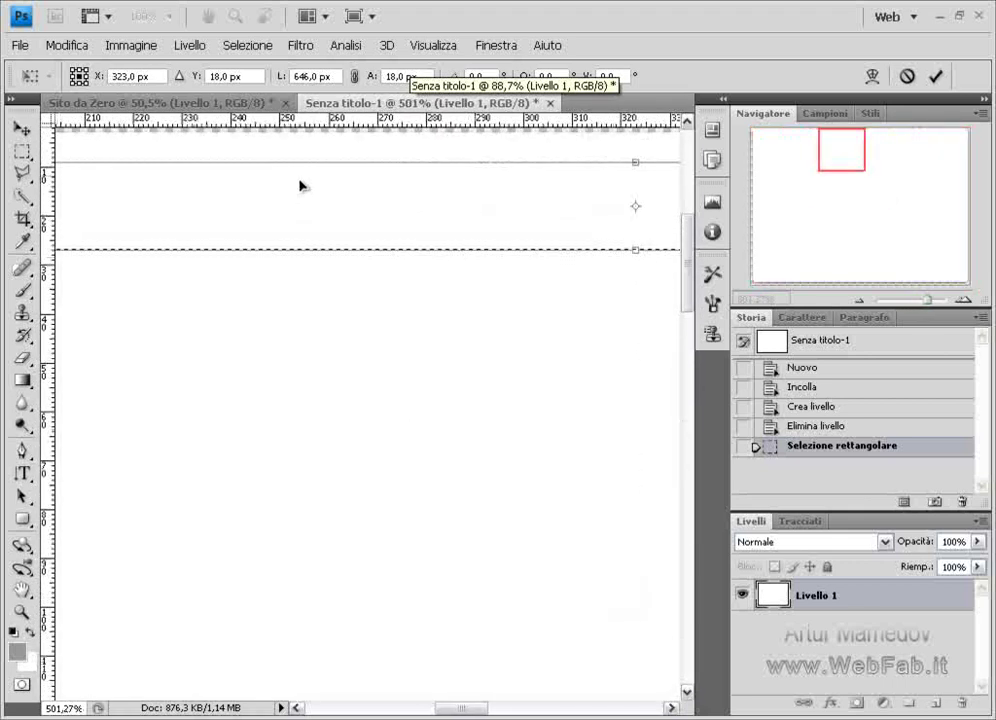
pyautogui.scroll(2, 300, 185)
pyautogui.moveTo(414, 709); pyautogui.dragTo(345, 709)
pyautogui.scroll(2, 405, 507)
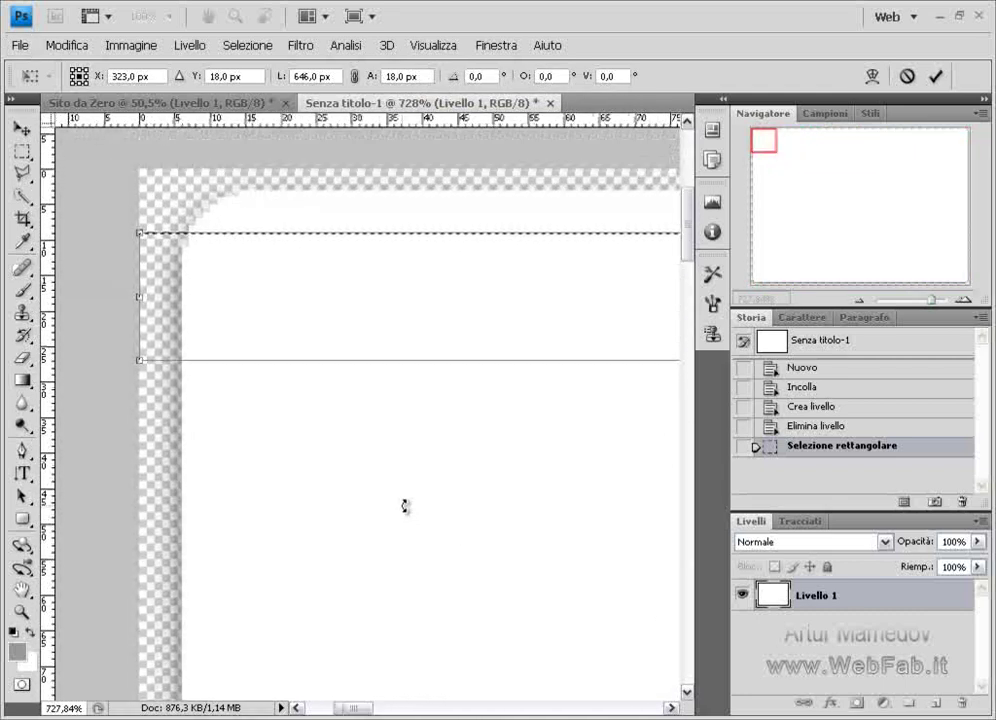
pyautogui.moveTo(262, 318); pyautogui.dragTo(266, 250)
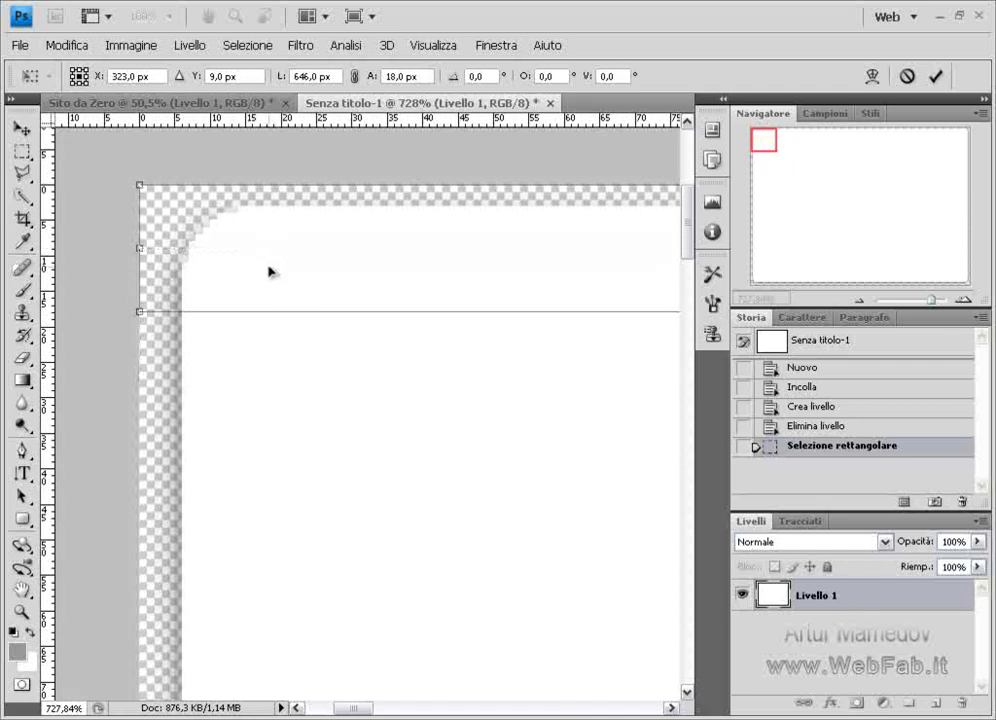
pyautogui.press('Return')
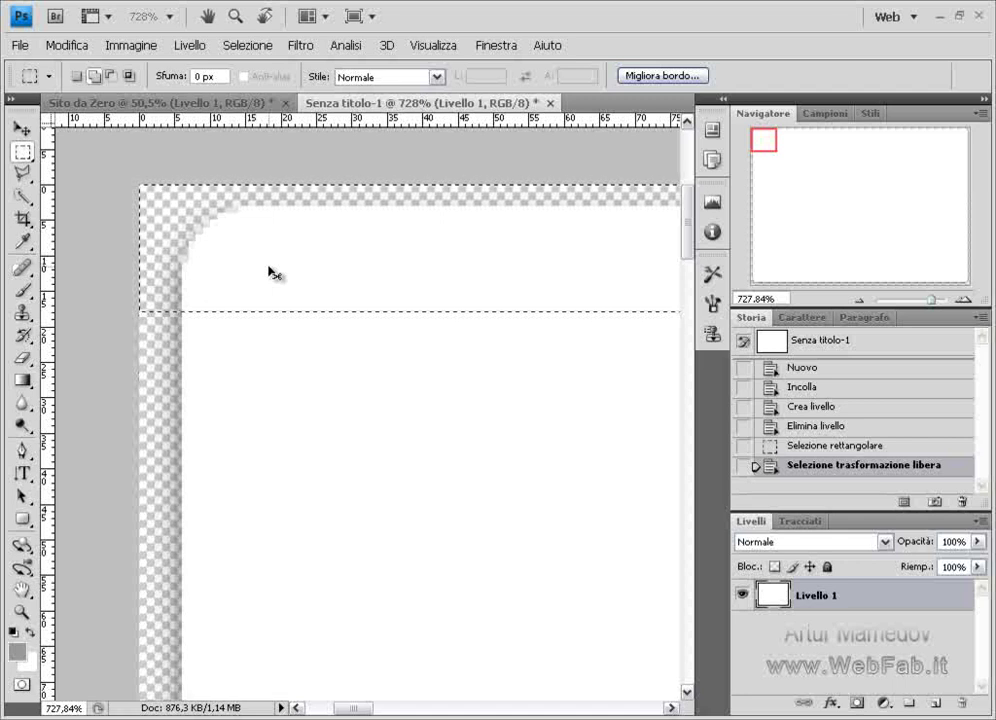
# - Create a blank 646×18 px document Senza titolo-2 and return to Senza titolo-1
pyautogui.hotkey('ctrl', 'n')
pyautogui.click(838, 200)
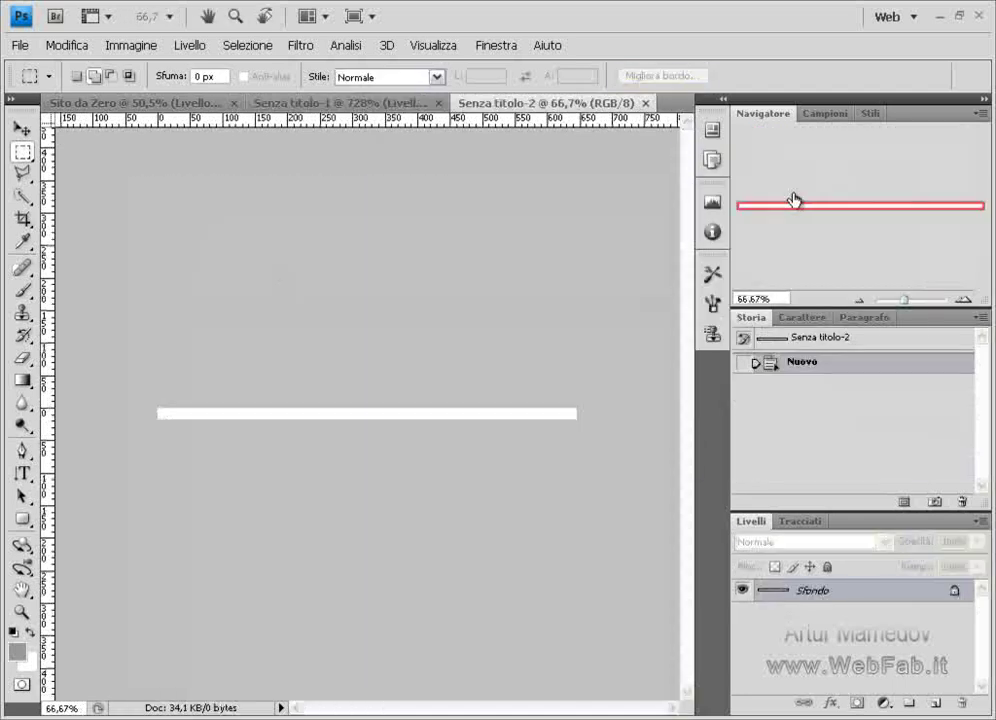
pyautogui.click(325, 107)
# - Move the 18-px strip selection down onto the box's bottom edge
pyautogui.rightClick(297, 272)
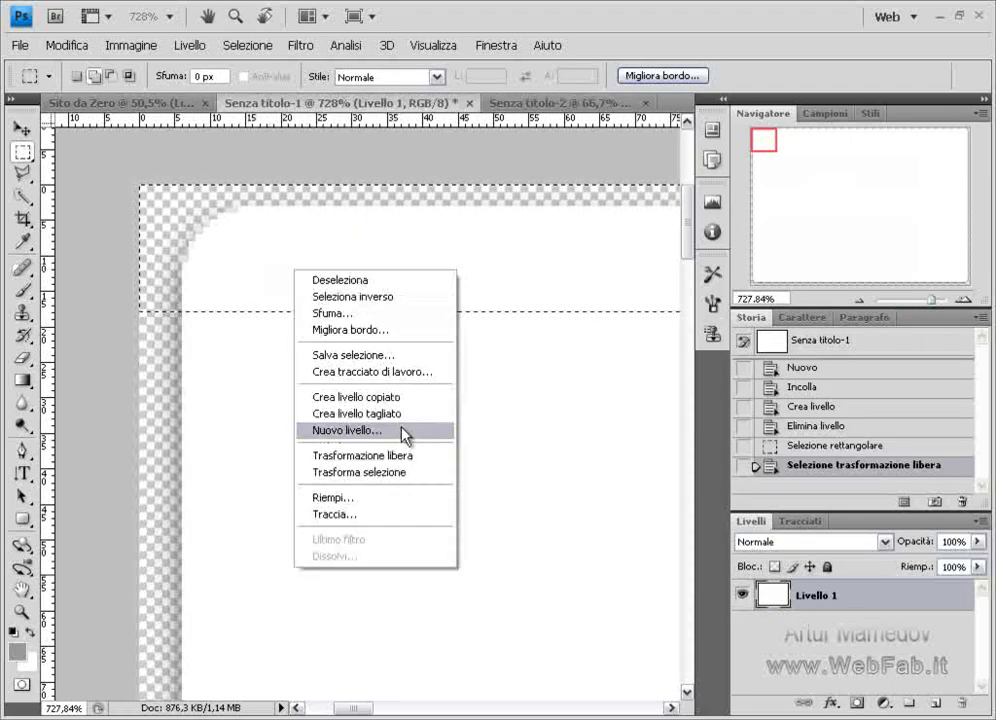
pyautogui.click(384, 474)
pyautogui.moveTo(351, 276)
pyautogui.mouseDown()
pyautogui.moveTo(352, 706)
pyautogui.moveTo(137, 529)
pyautogui.mouseUp()
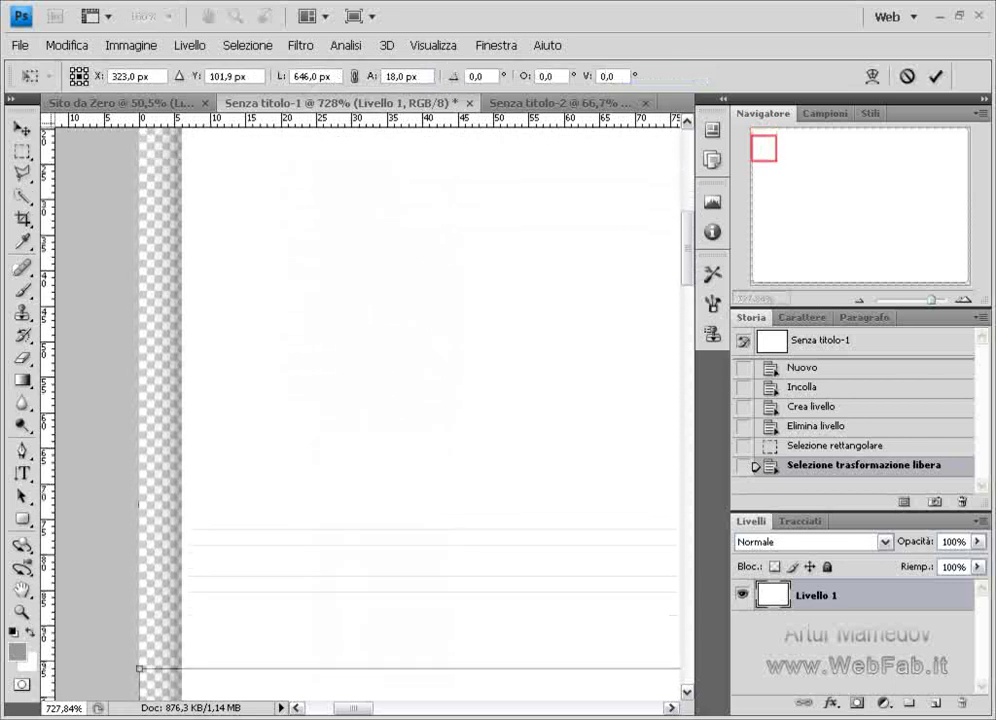
pyautogui.moveTo(137, 529); pyautogui.dragTo(90, 516)
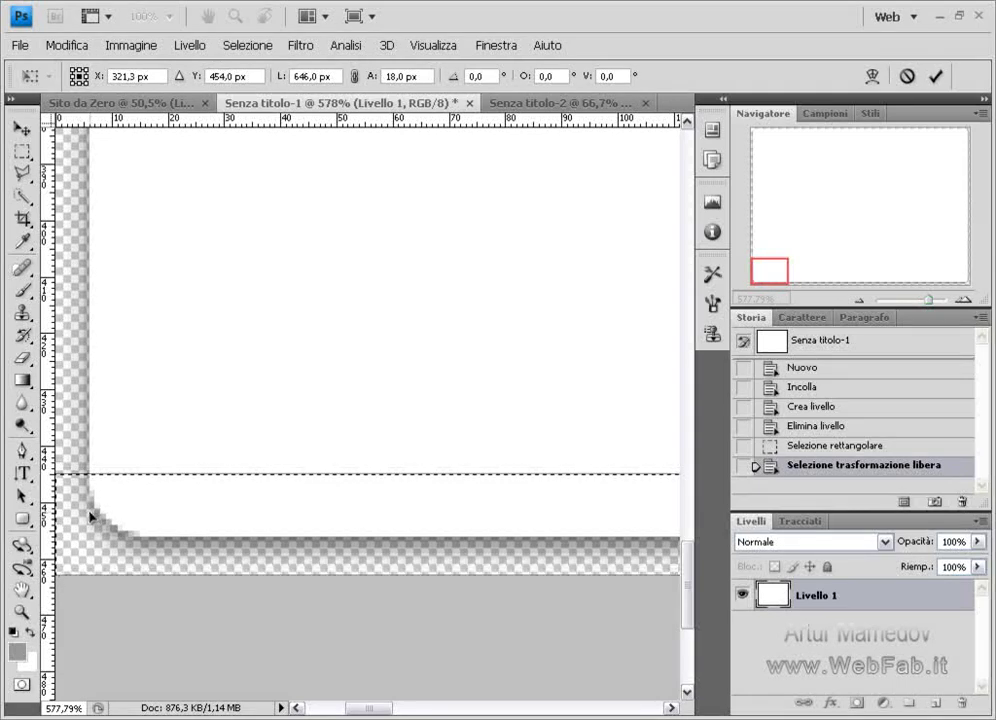
pyautogui.moveTo(357, 712); pyautogui.dragTo(352, 712)
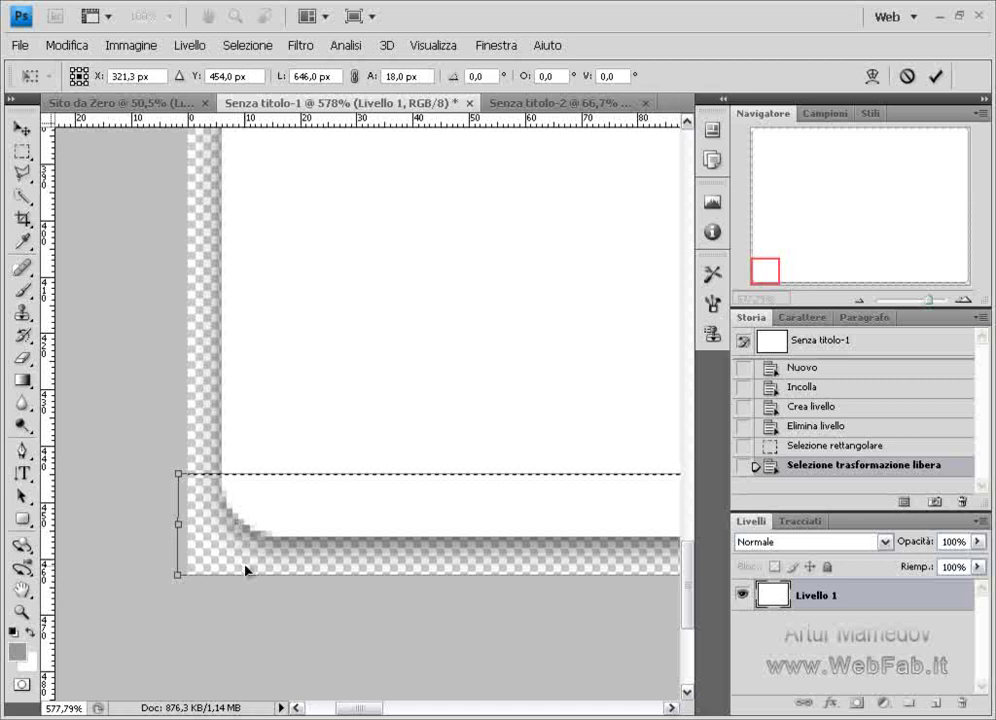
pyautogui.press('Return')
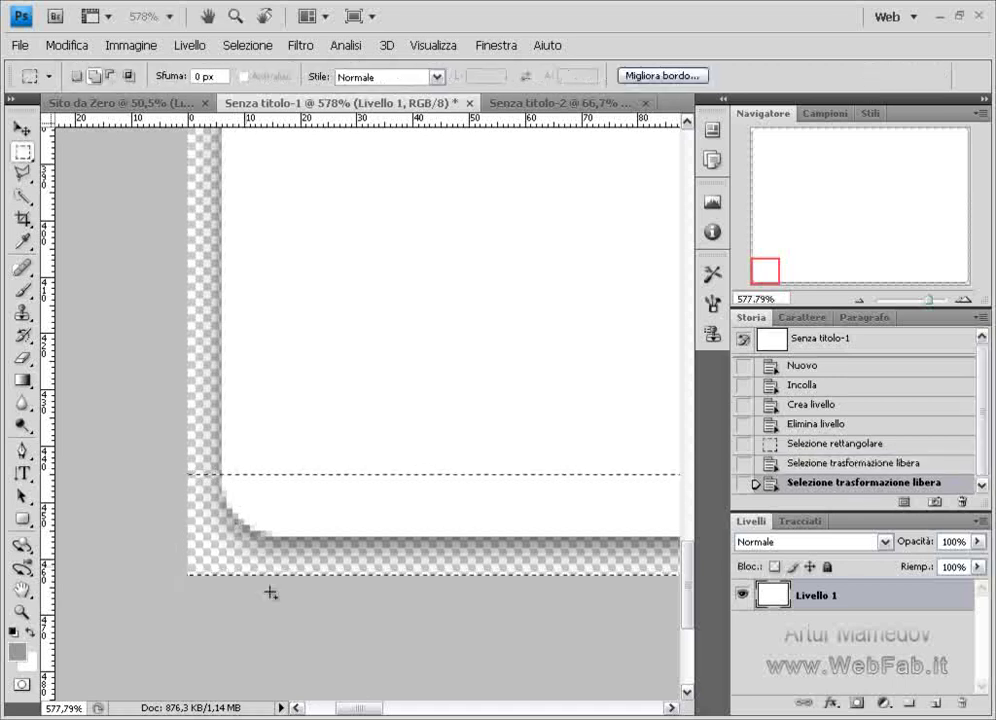
pyautogui.moveTo(366, 708); pyautogui.dragTo(629, 707)
pyautogui.rightClick(222, 555)
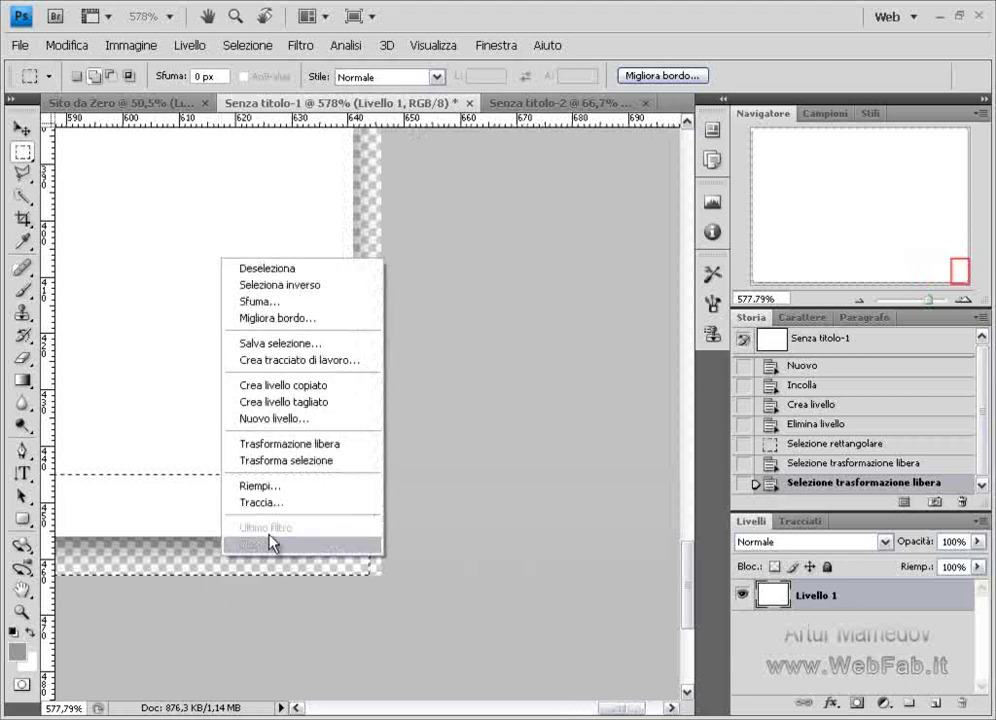
pyautogui.click(288, 460)
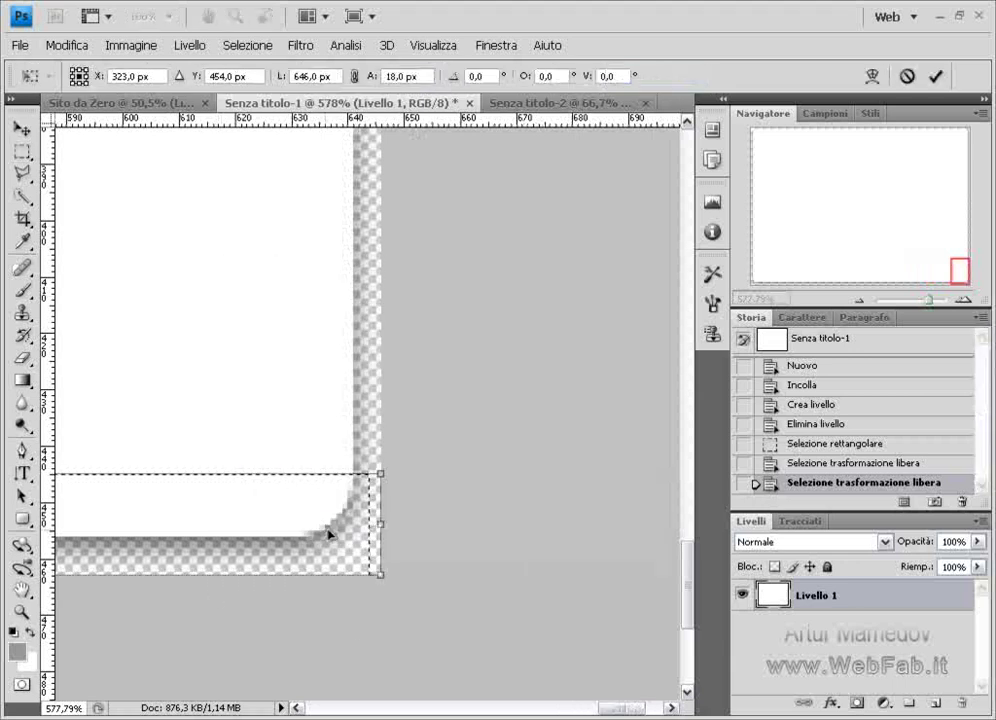
pyautogui.press('Return')
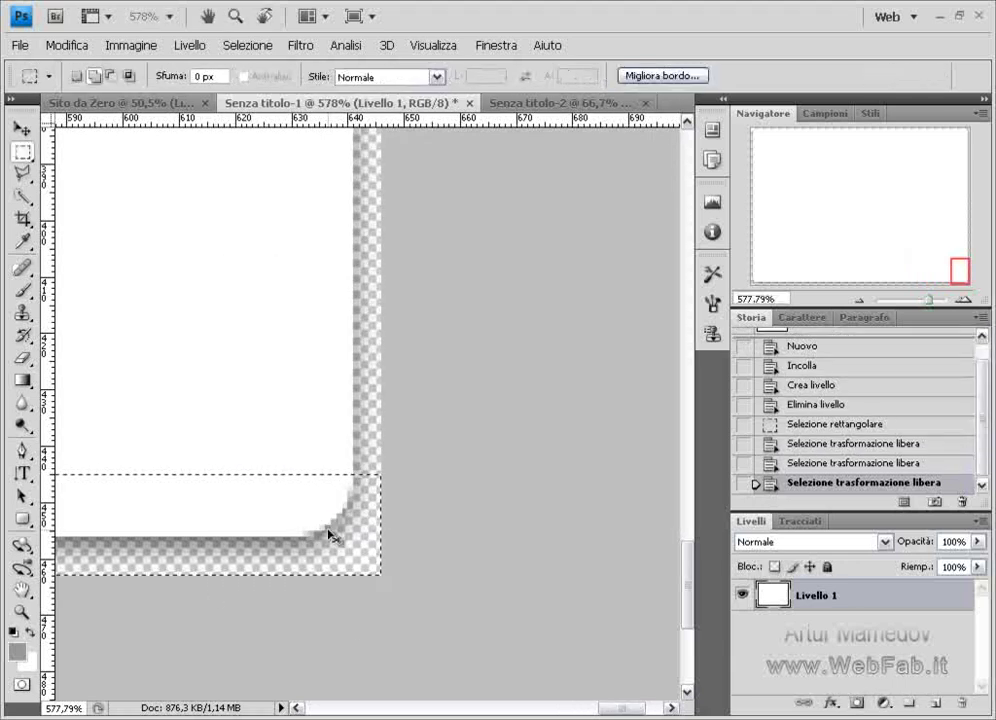
pyautogui.hotkey('ctrl', 'n')
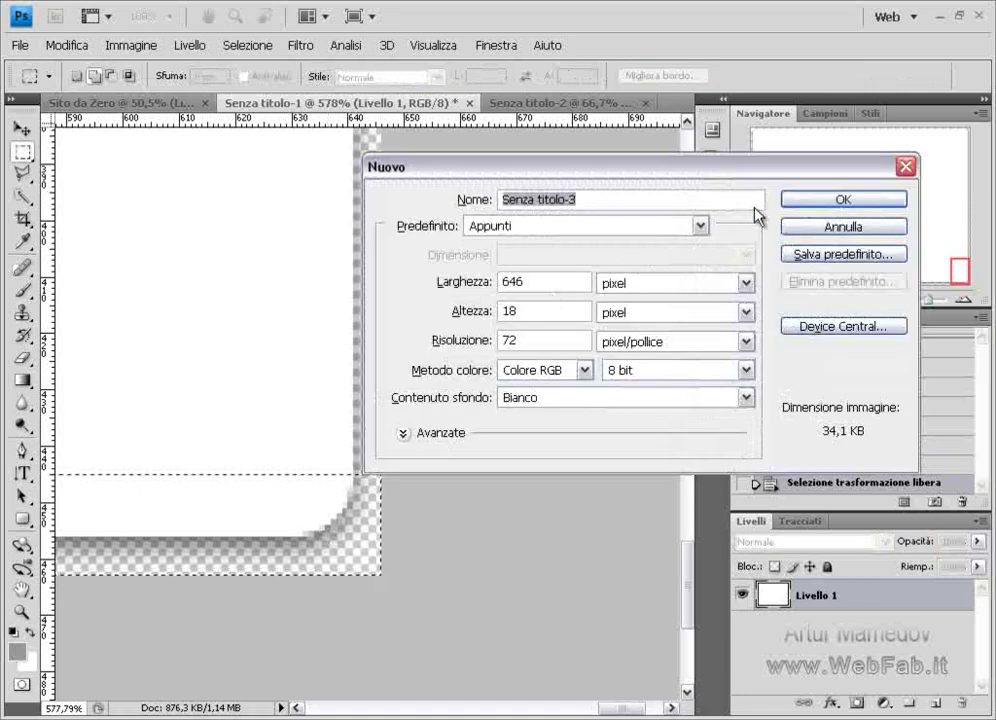
# - Create the 646×18 px Senza titolo-3 document and paste the copied strip into it
pyautogui.click(795, 203)
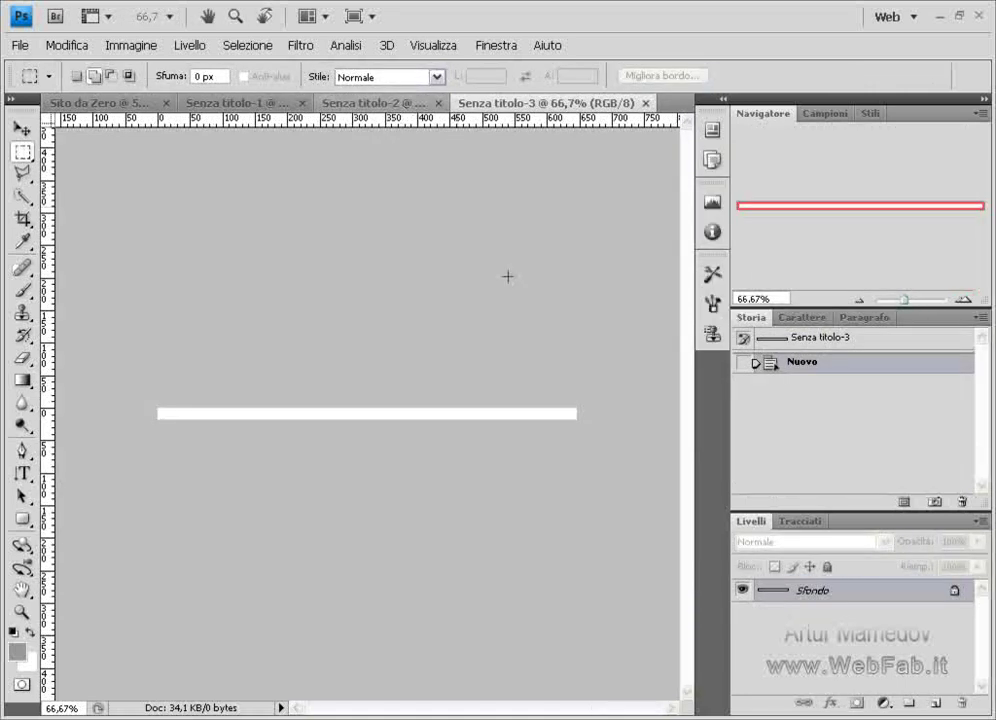
pyautogui.hotkey('ctrl', 'v')
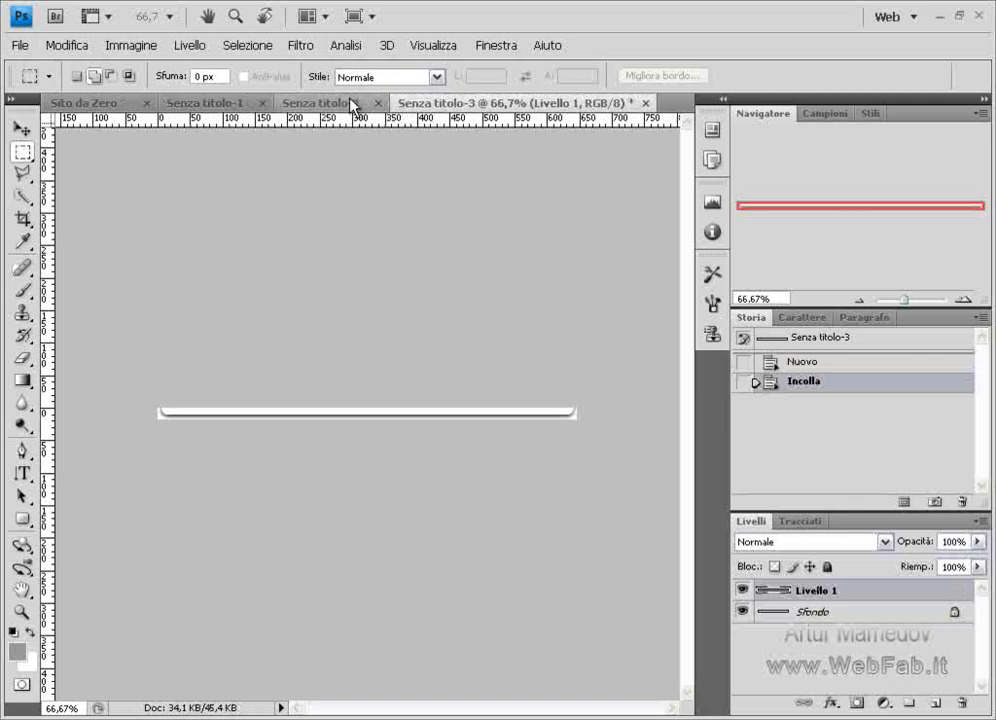
pyautogui.click(345, 104)
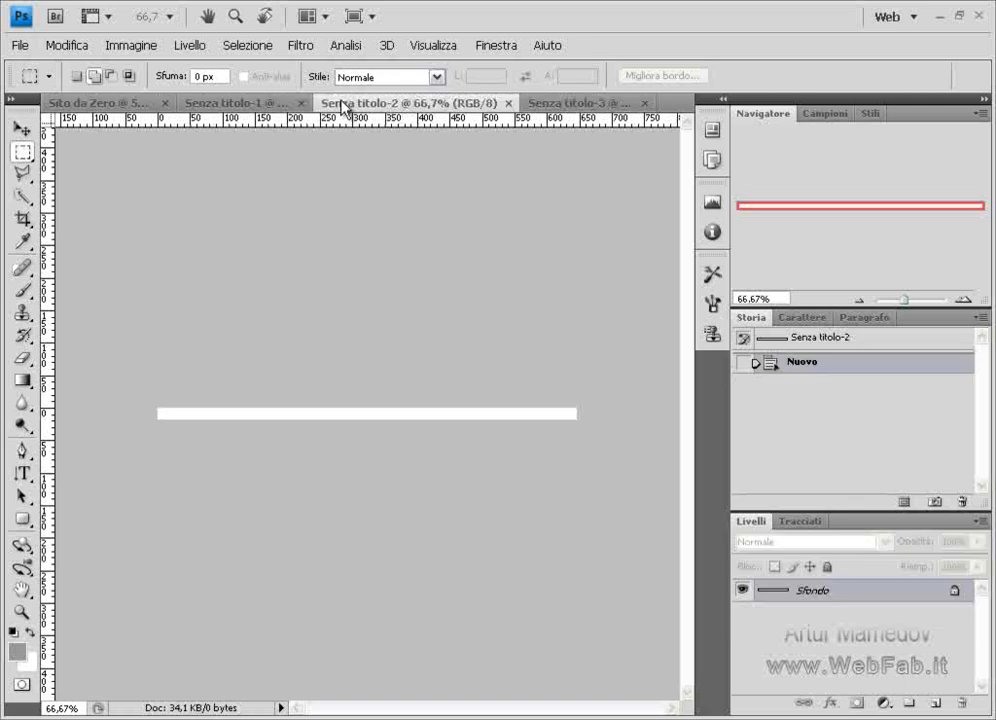
pyautogui.click(262, 103)
# - Paste the rounded top strip into Senza titolo-2 and delete its white Sfondo layer
pyautogui.rightClick(255, 548)
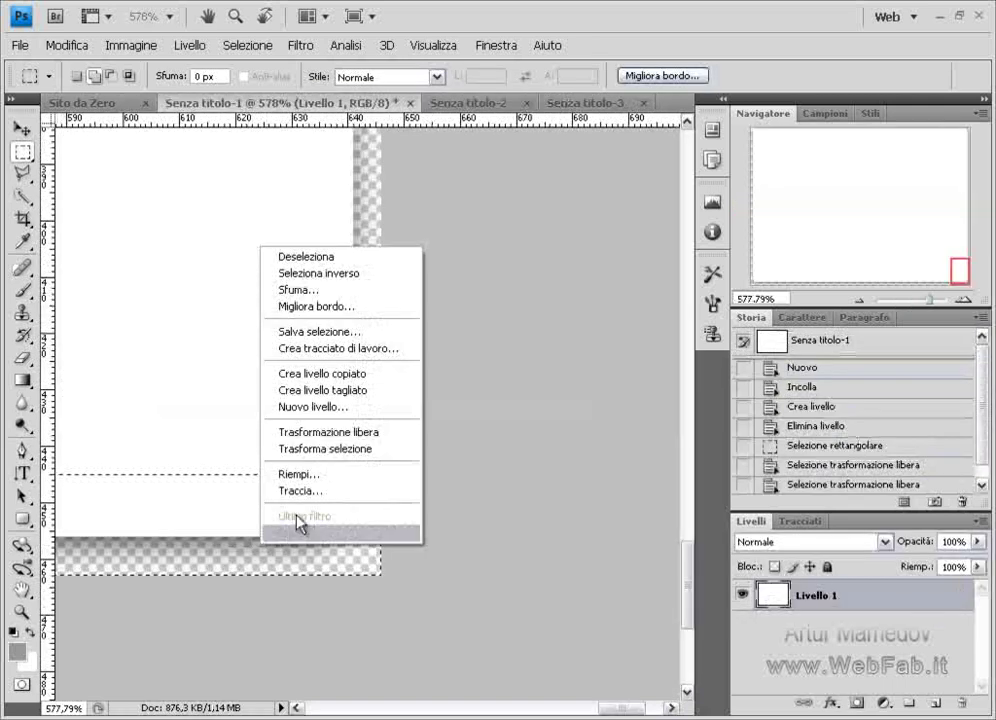
pyautogui.click(311, 449)
pyautogui.hotkey('ctrl', 'Tab')
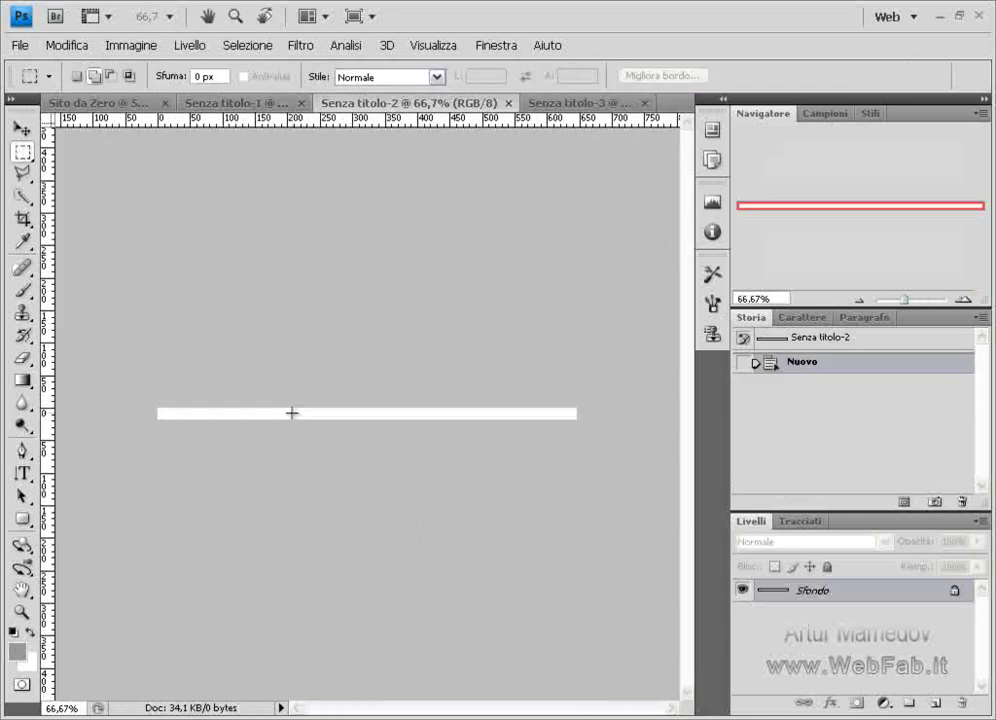
pyautogui.hotkey('ctrl', 'v')
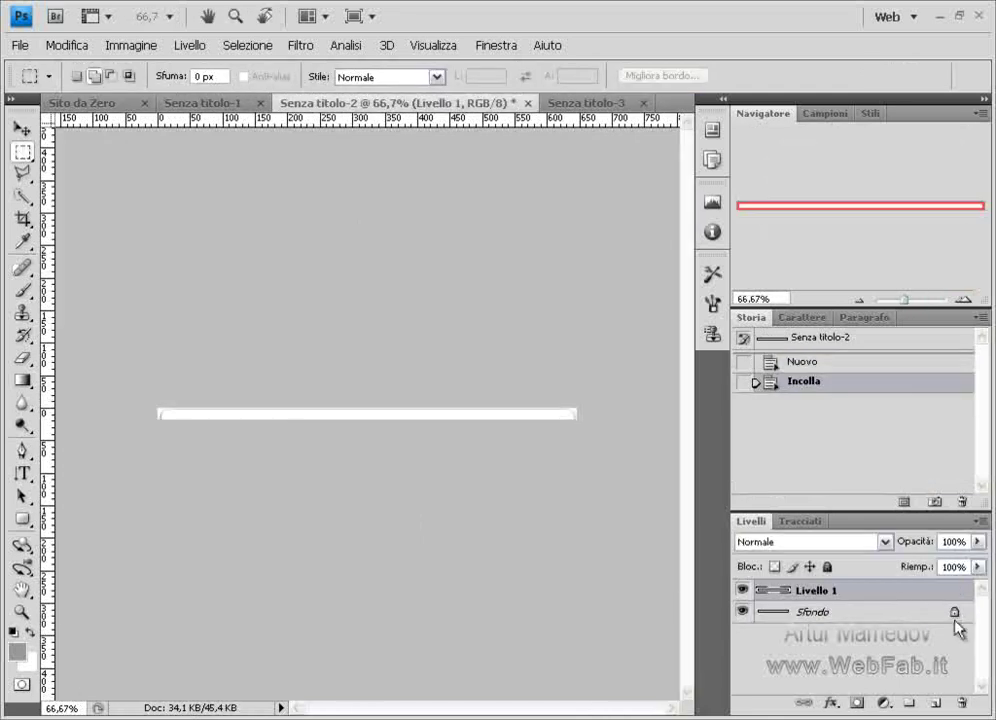
pyautogui.doubleClick(955, 612)
pyautogui.click(718, 229)
pyautogui.moveTo(978, 612); pyautogui.dragTo(962, 703)
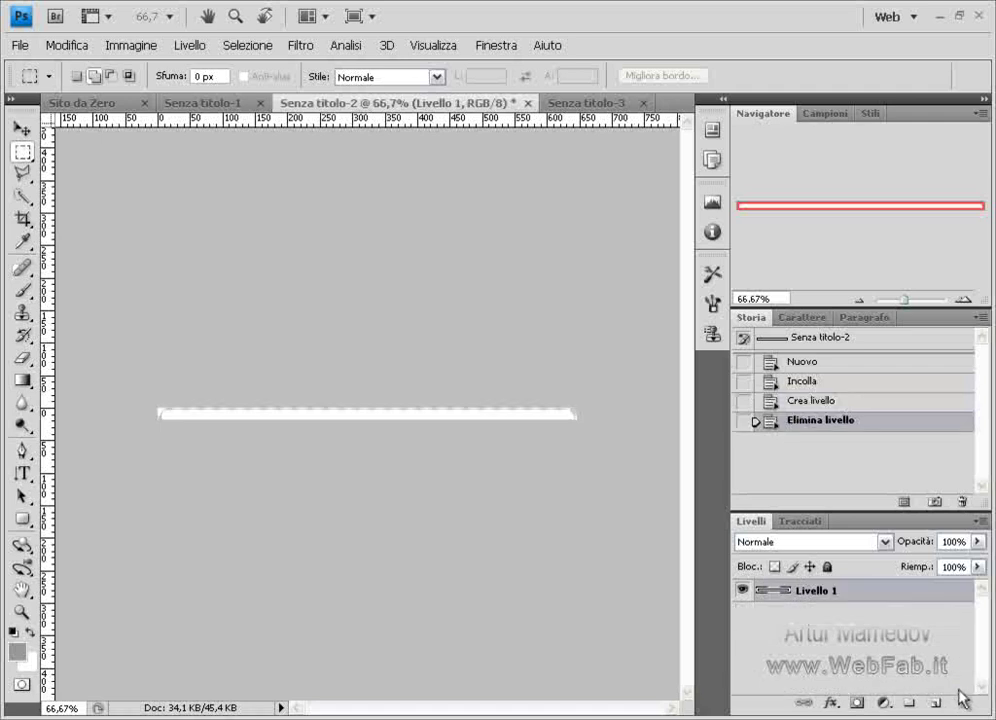
pyautogui.hotkey('ctrl', 'alt', 'shift', 's')
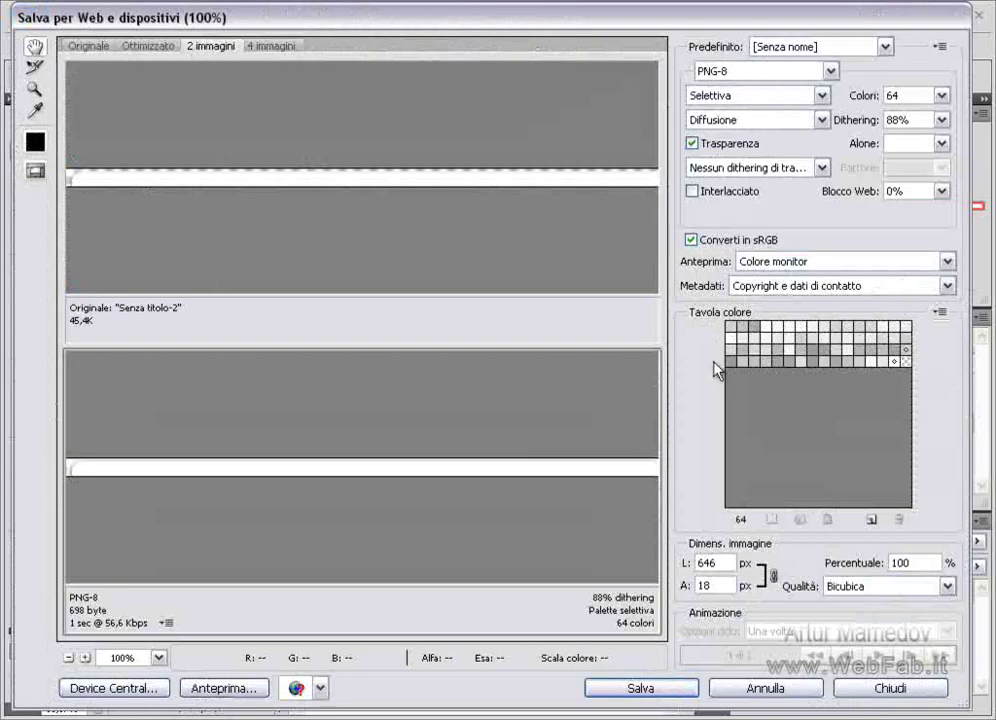
# - Save the 646×18 px top strip as the PNG topcont in the img folder
pyautogui.click(640, 689)
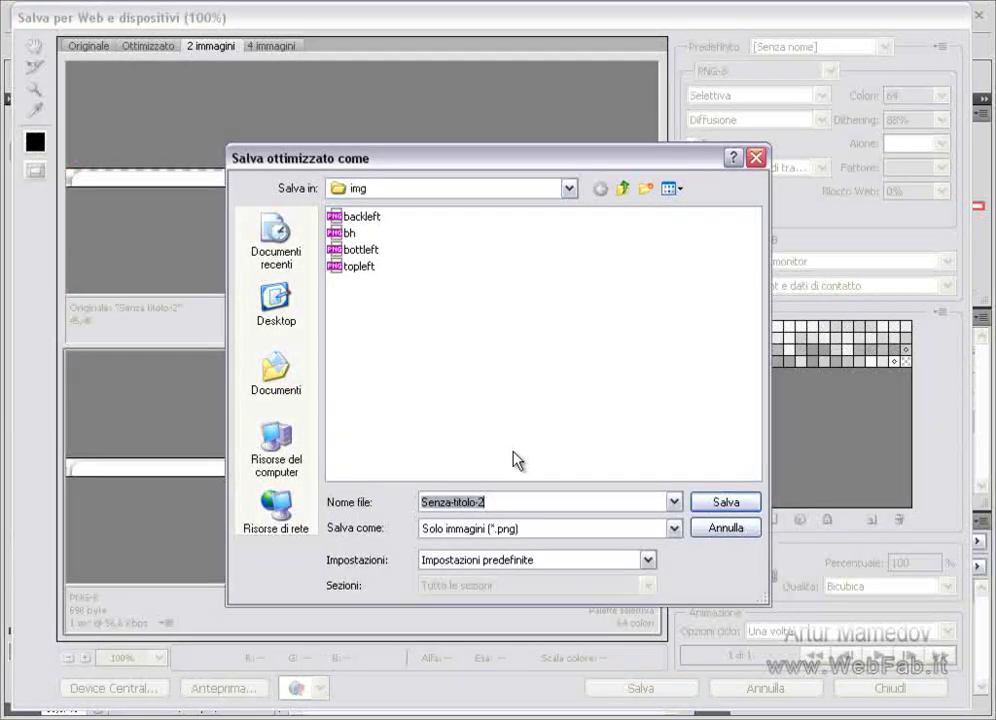
pyautogui.write('top')
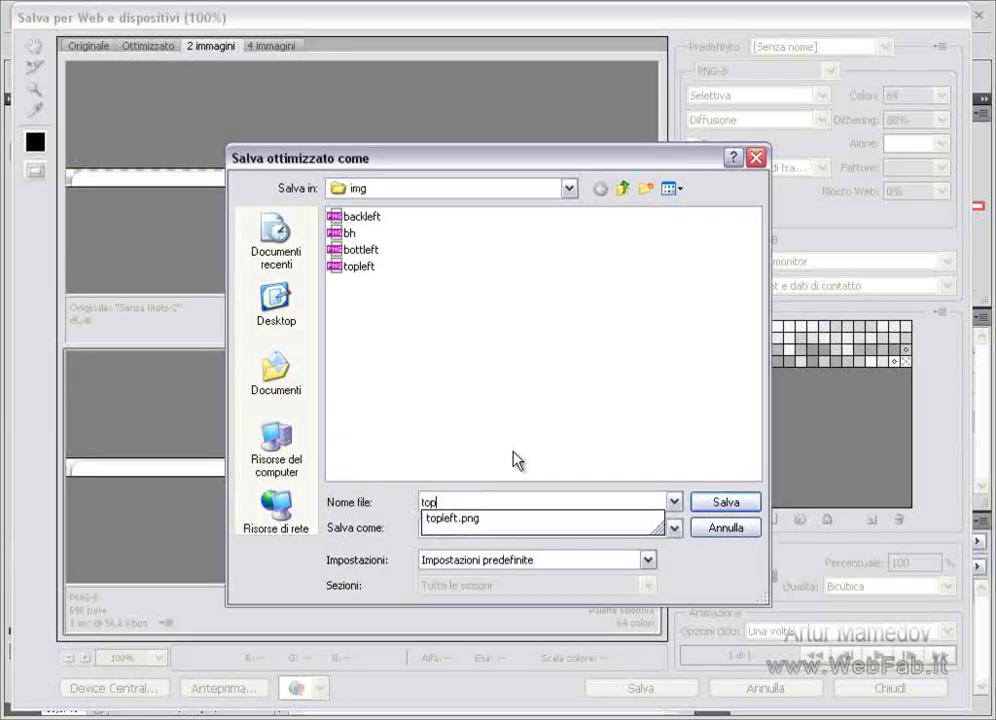
pyautogui.write('cont')
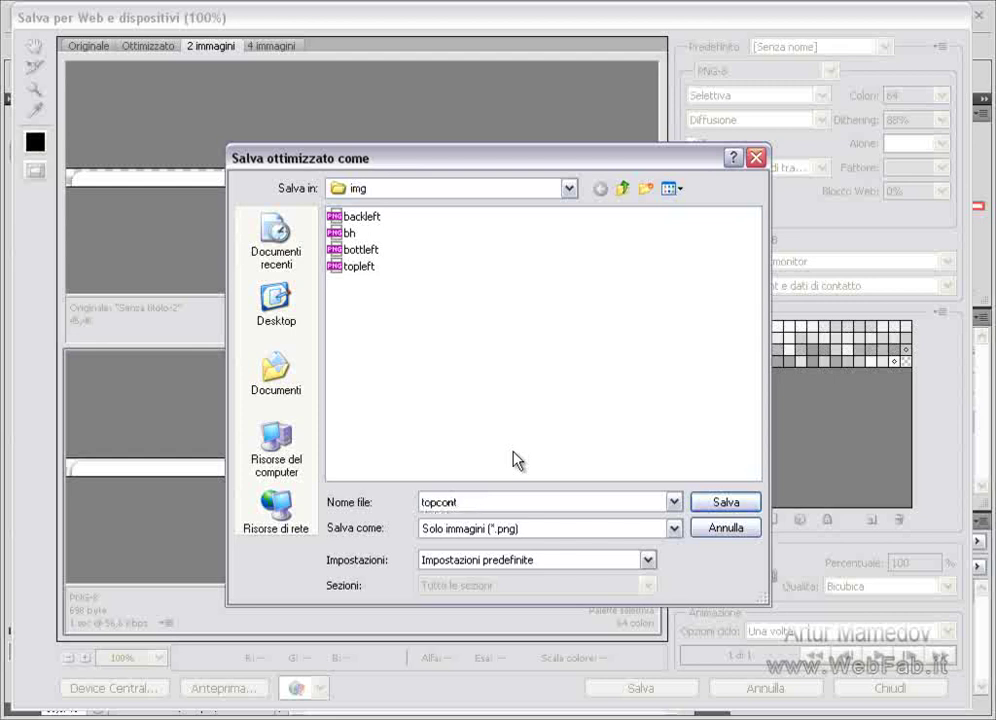
pyautogui.click(722, 503)
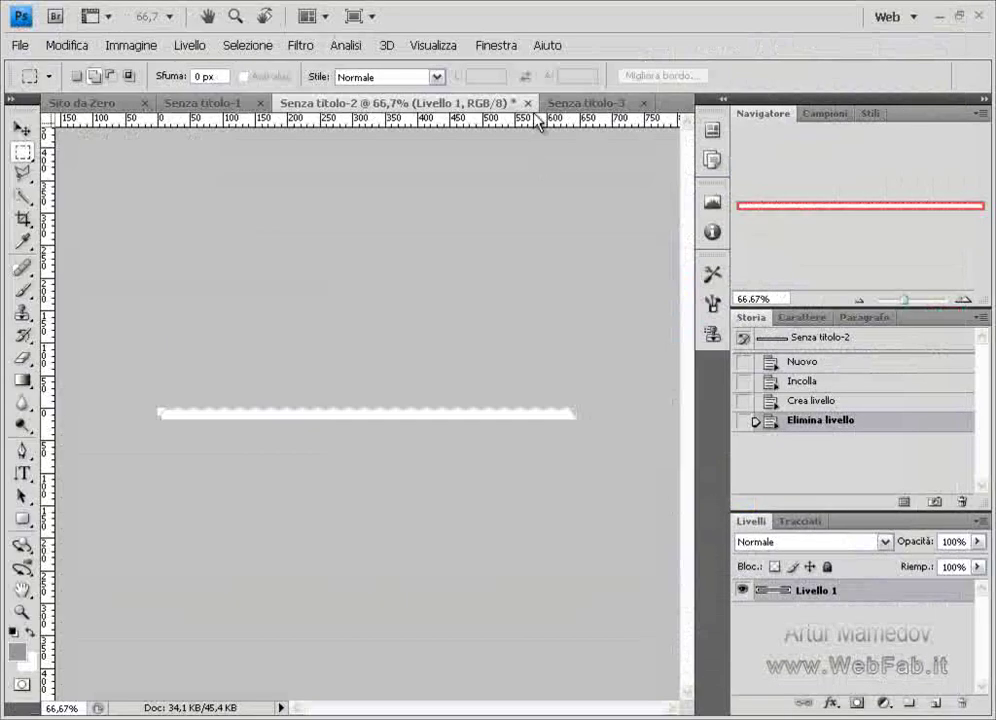
# - Close Senza titolo-2 unsaved and delete Senza titolo-3's white Sfondo layer
pyautogui.click(527, 104)
pyautogui.click(508, 296)
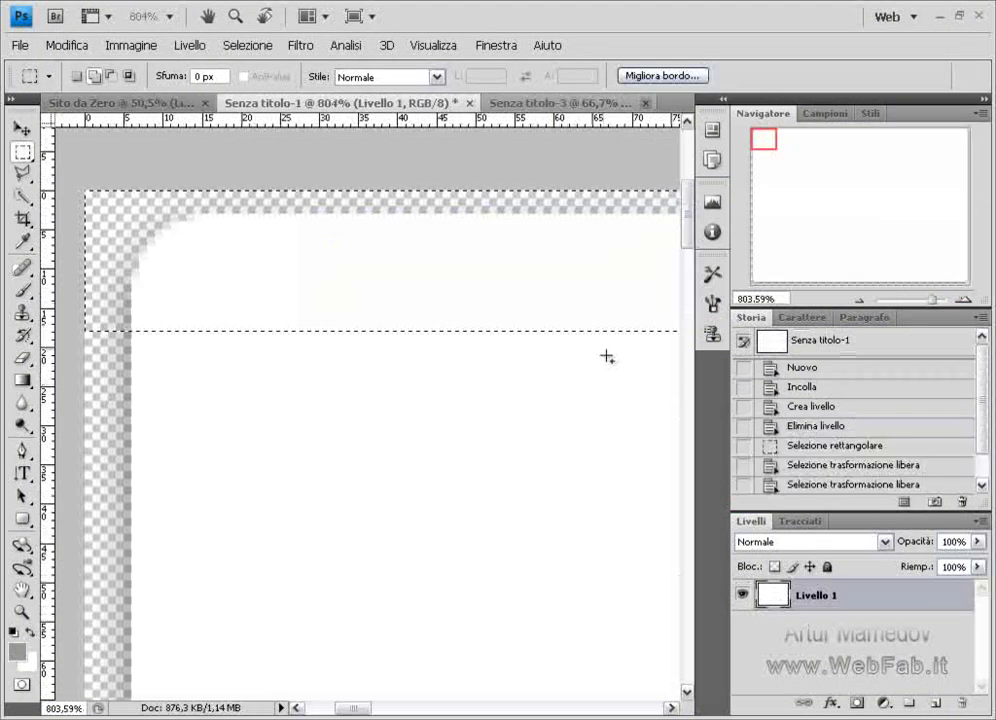
pyautogui.click(555, 103)
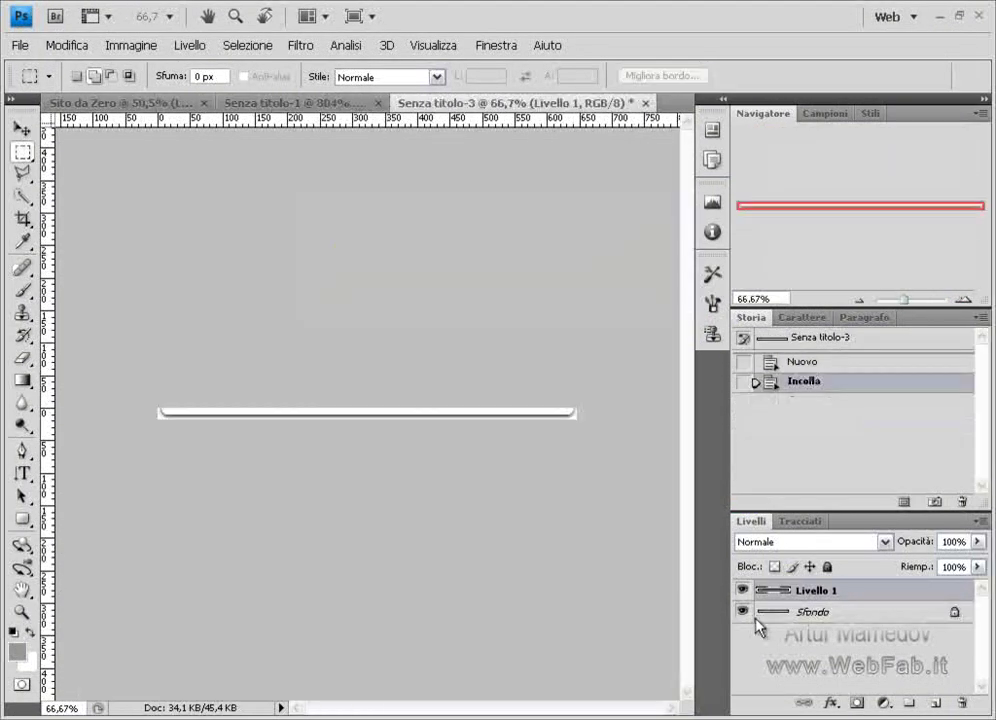
pyautogui.doubleClick(950, 614)
pyautogui.click(676, 238)
pyautogui.moveTo(909, 629); pyautogui.dragTo(968, 697)
pyautogui.hotkey('ctrl', 'alt', 'shift', 's')
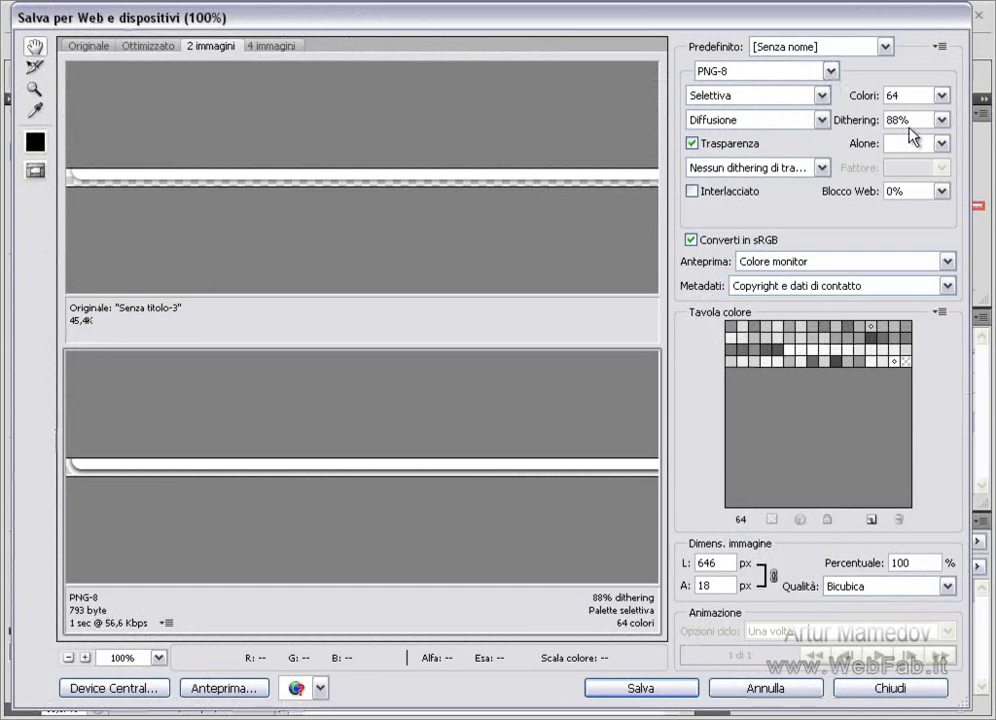
# - Save the bottom strip as the PNG bottcont in img and close Senza titolo-3 unsaved
pyautogui.click(611, 689)
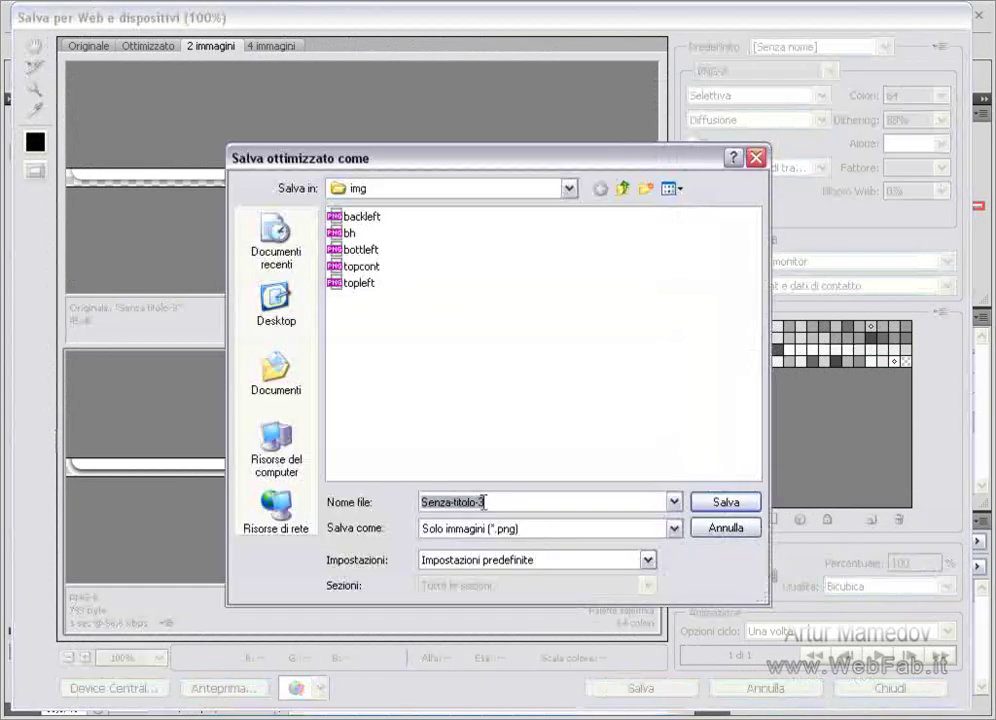
pyautogui.write('bottont')
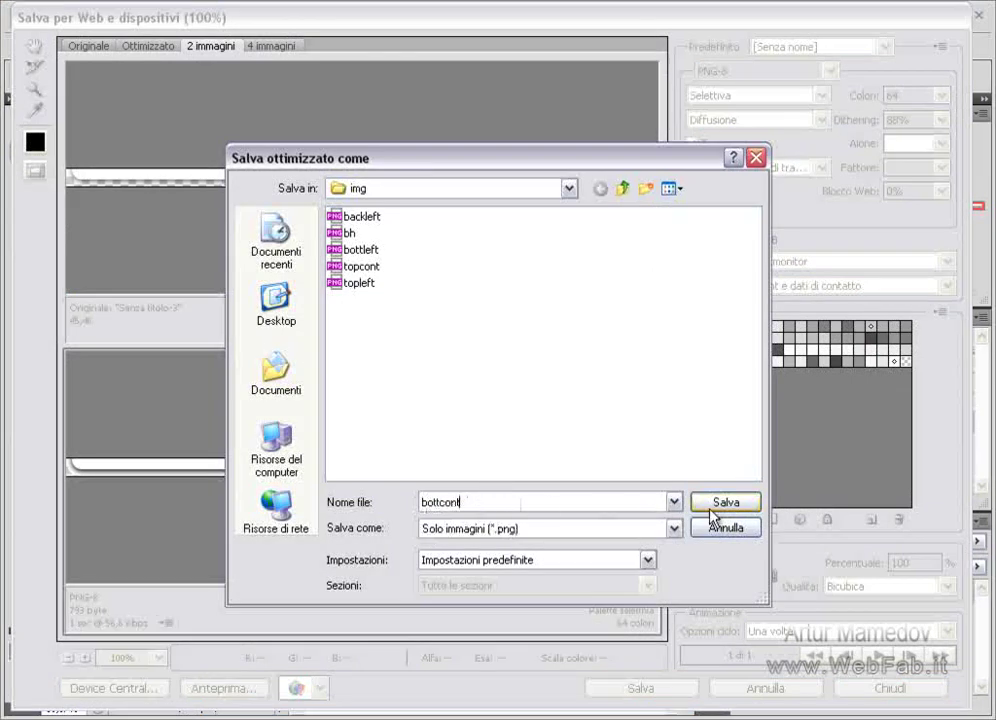
pyautogui.click(724, 503)
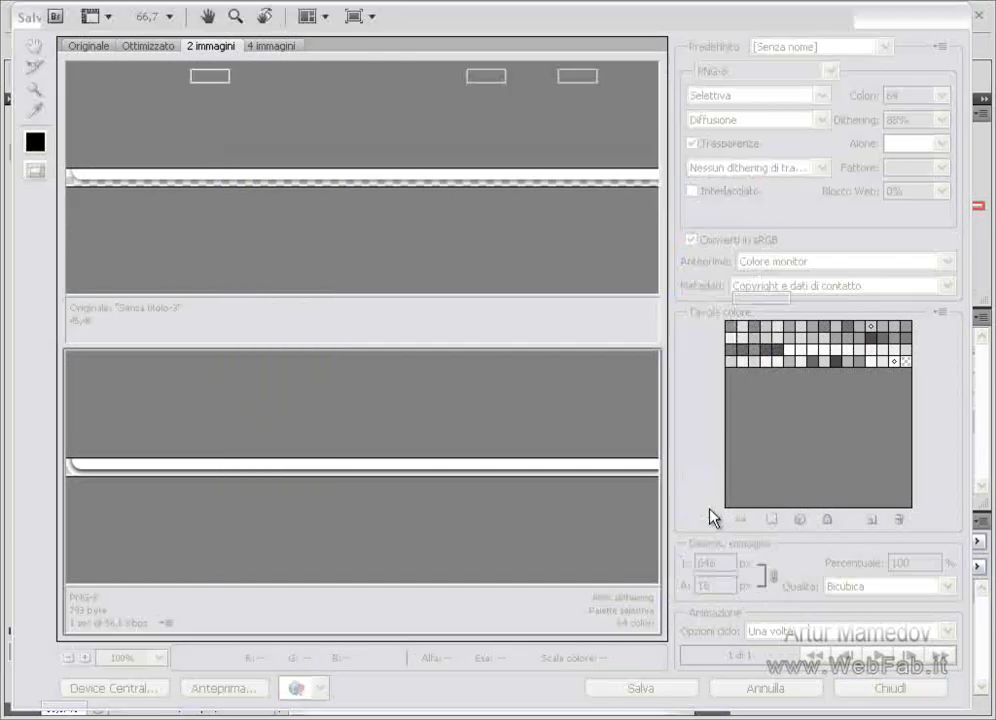
pyautogui.click(645, 103)
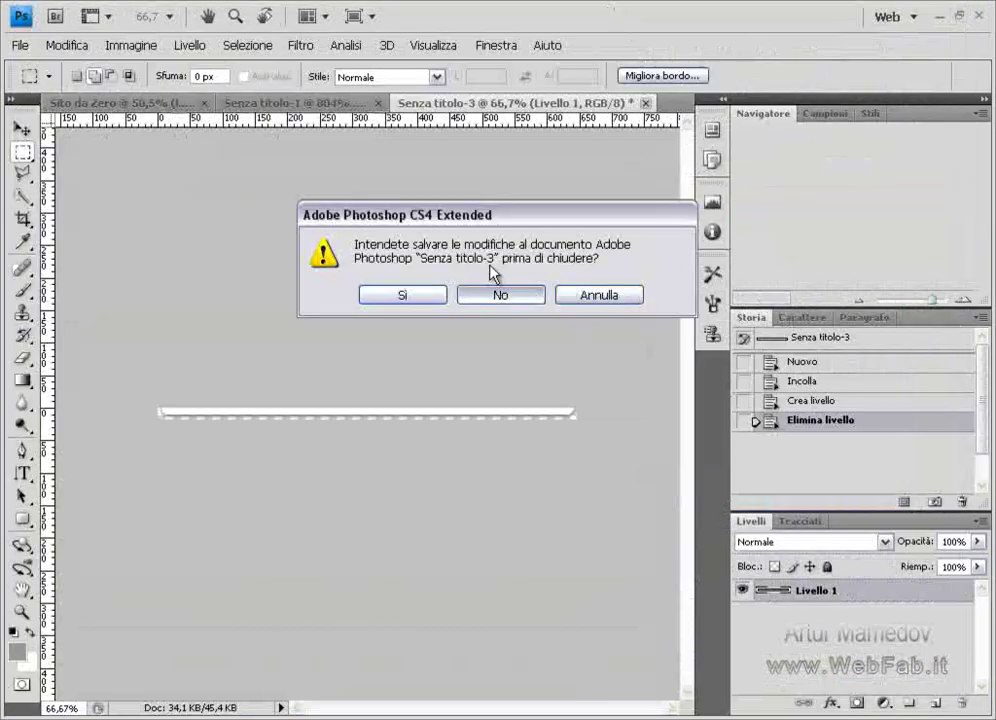
pyautogui.click(492, 292)
# - Switch the marquee tool to Elliptical Marquee
pyautogui.rightClick(19, 157)
pyautogui.click(110, 168)
pyautogui.rightClick(22, 152)
# - Copy a single pixel row of the content box into a new 646×1 px document
pyautogui.click(84, 189)
pyautogui.scroll(-5, 442, 518)
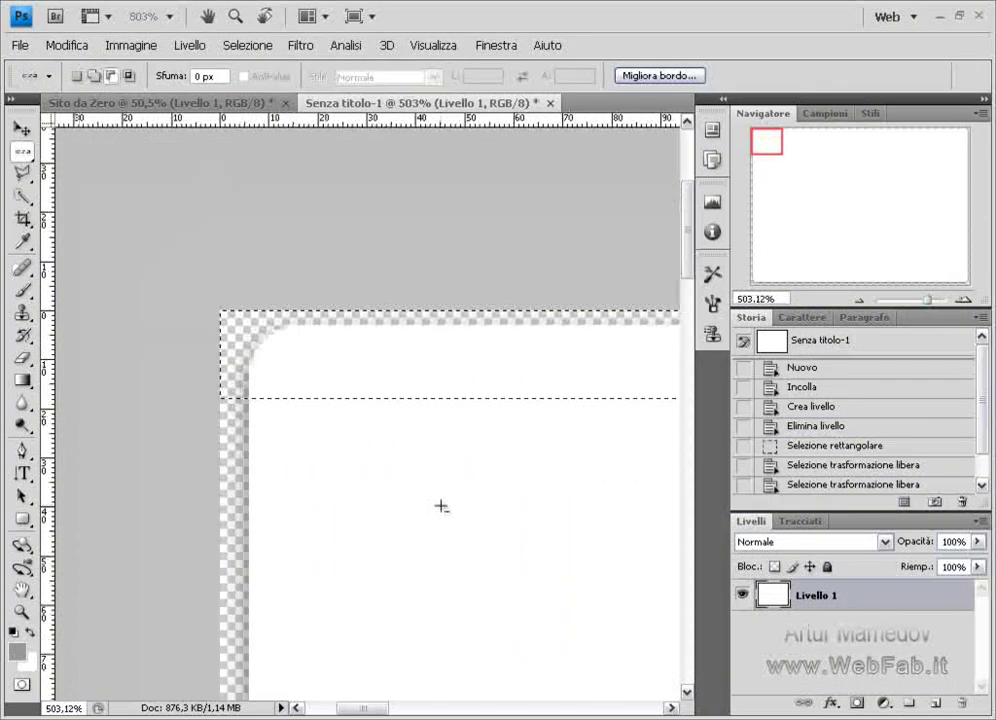
pyautogui.click(443, 524)
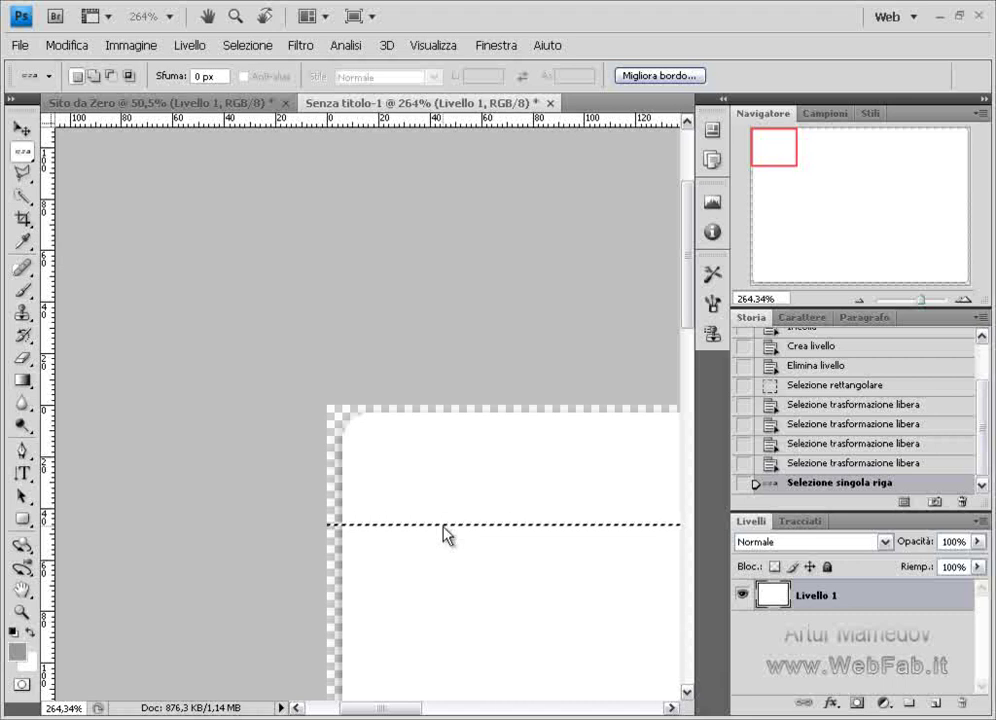
pyautogui.hotkey('ctrl', 'c')
pyautogui.hotkey('ctrl', 'n')
pyautogui.click(825, 200)
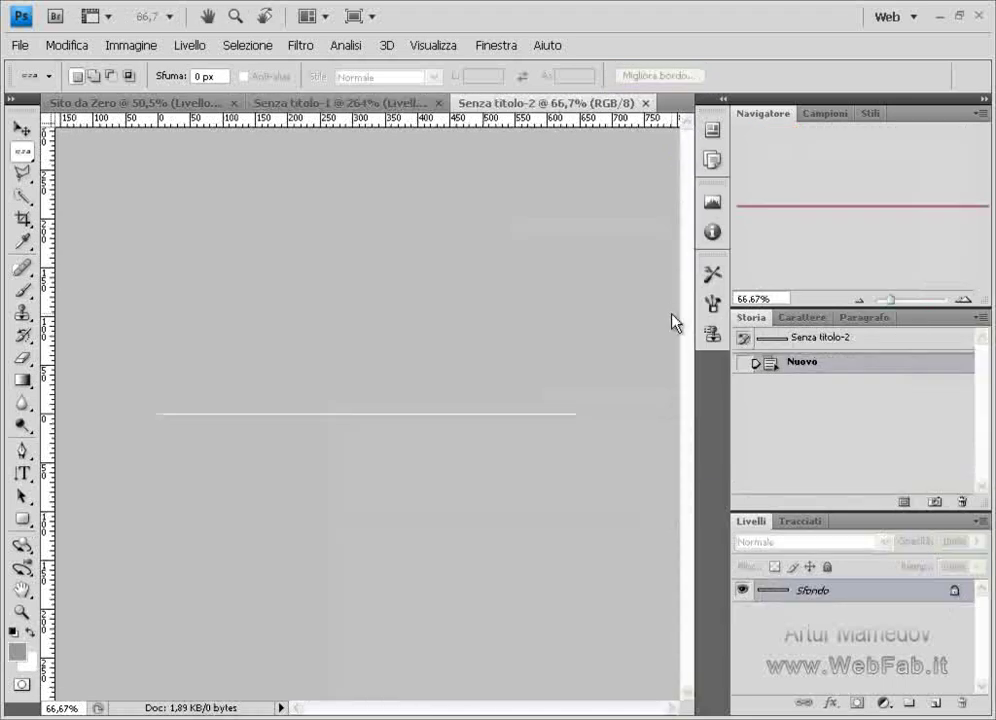
pyautogui.hotkey('ctrl', 'alt', 'shift', 's')
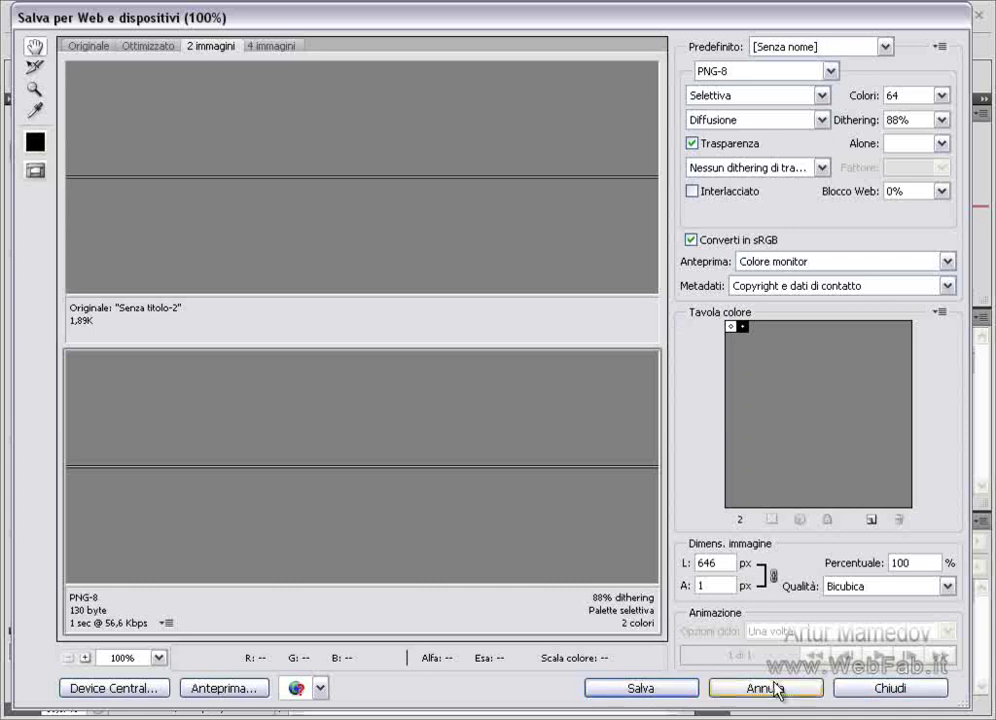
pyautogui.click(752, 688)
# - Paste the pixel row and delete the white Sfondo background layer
pyautogui.hotkey('ctrl', 'v')
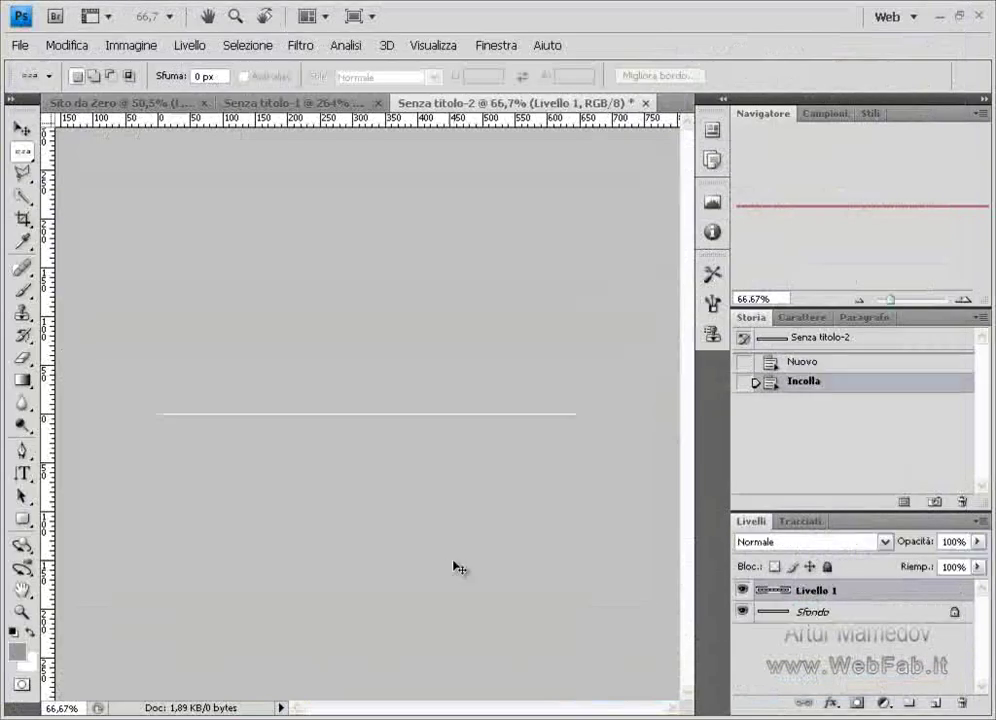
pyautogui.doubleClick(932, 612)
pyautogui.click(684, 230)
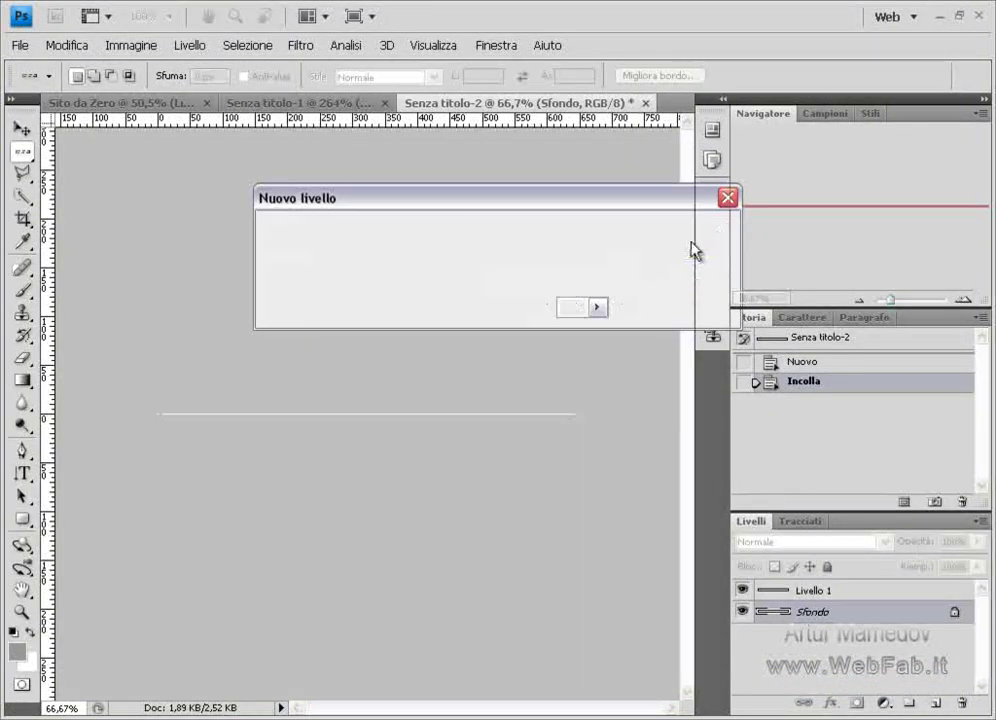
pyautogui.moveTo(940, 612); pyautogui.dragTo(957, 704)
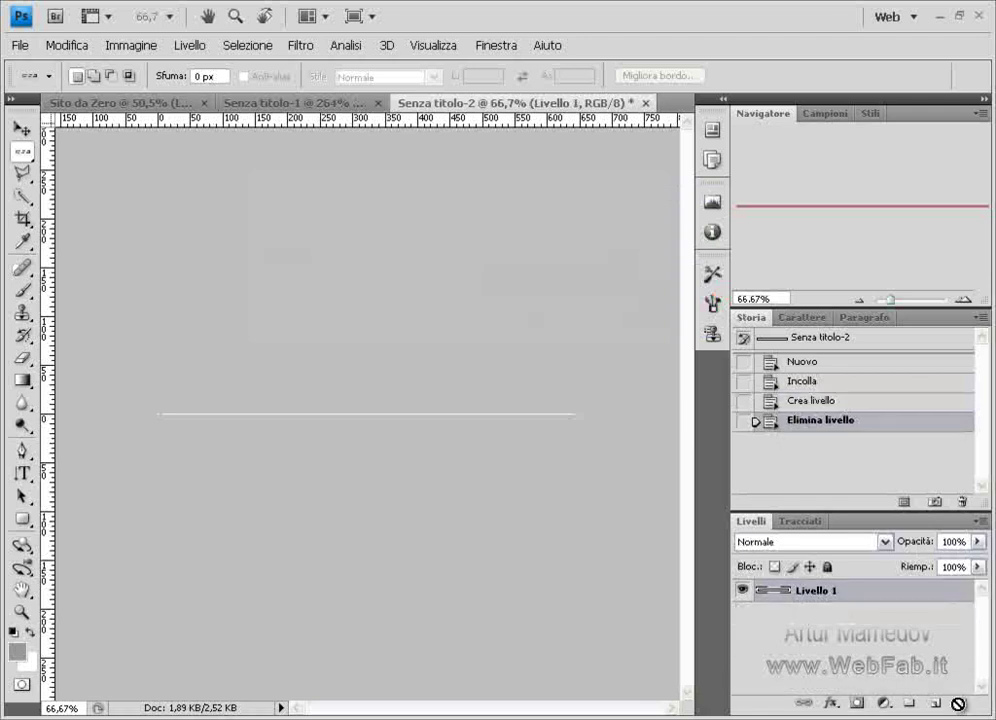
pyautogui.hotkey('ctrl', 'alt', 'shift', 's')
# - Save the 646×1 px middle row as the PNG backcont in the img folder
pyautogui.click(622, 690)
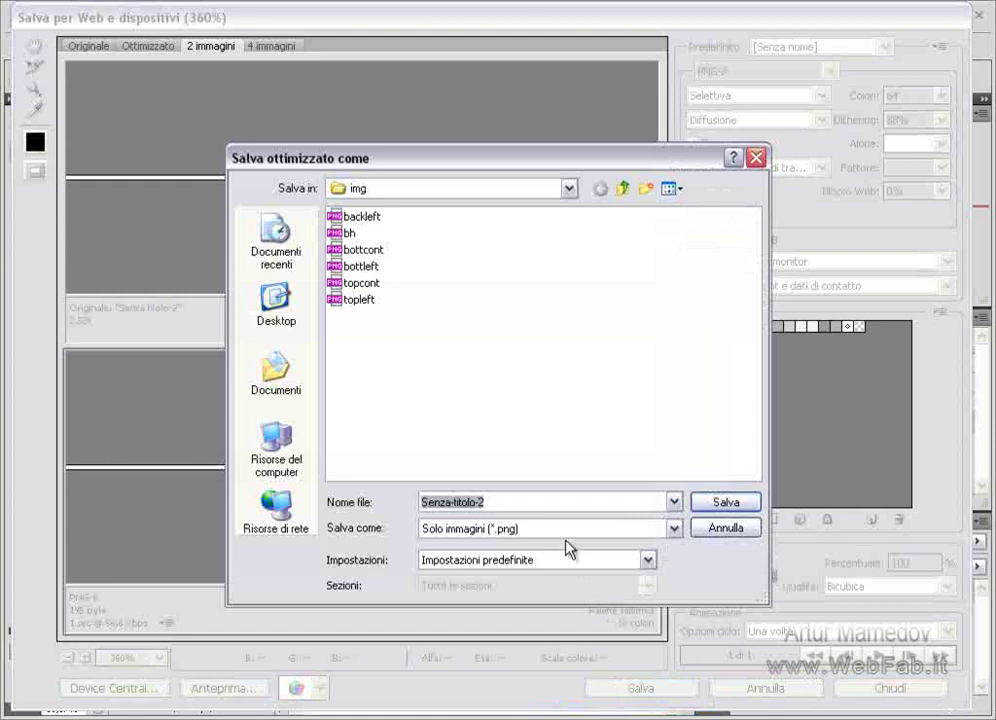
pyautogui.write('backoont')
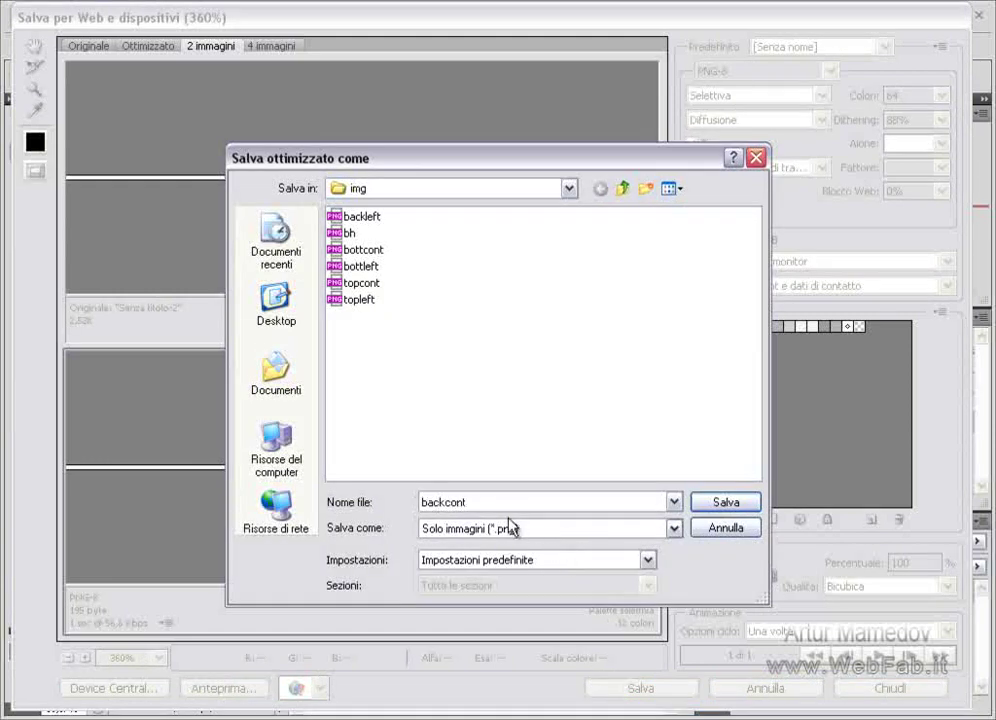
pyautogui.click(705, 503)
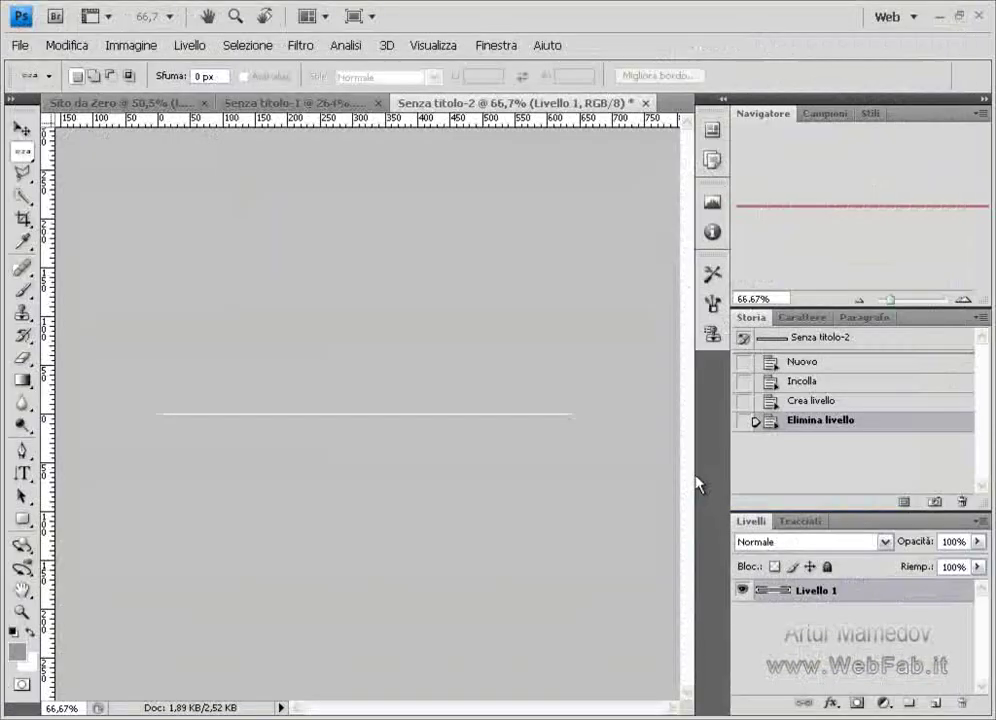